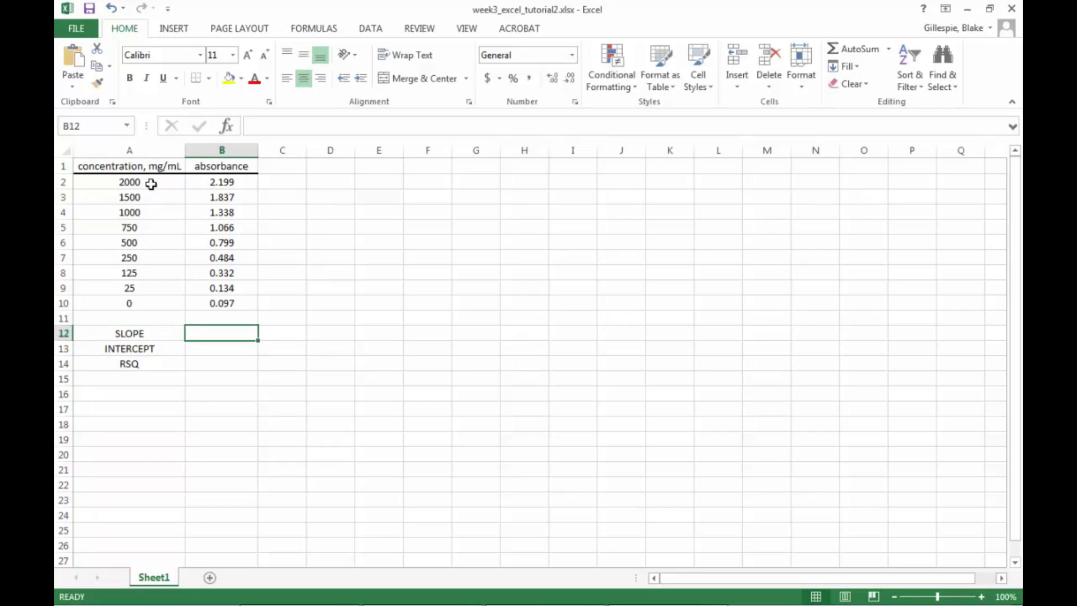
Insert a markers-only scatter chart of absorbance against concentration from cells A2:B10.
left_click_drag(151, 183, 218, 305)
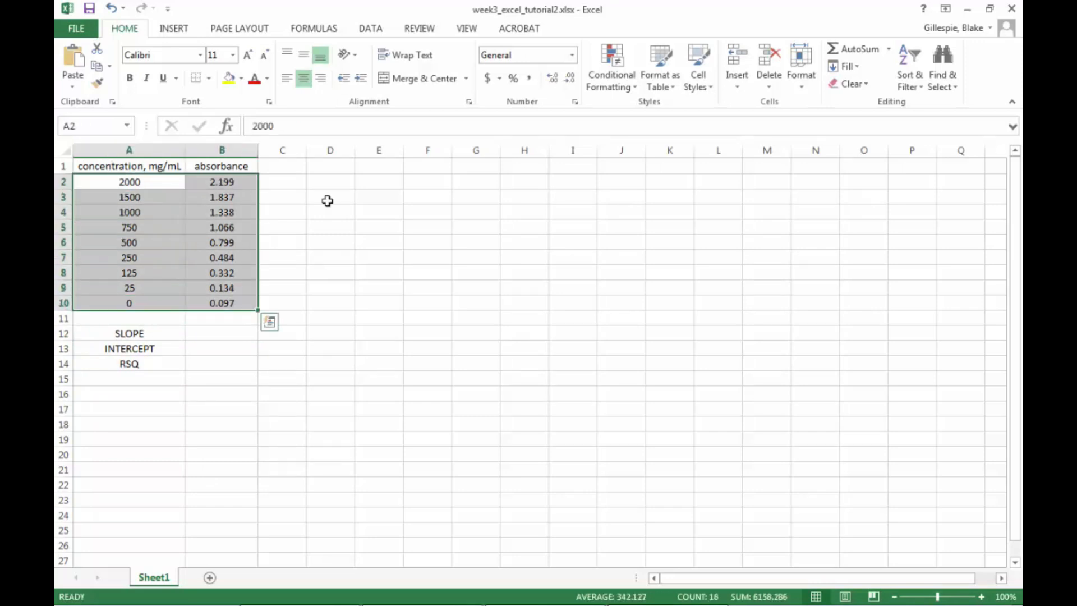
left_click(178, 29)
left_click(501, 83)
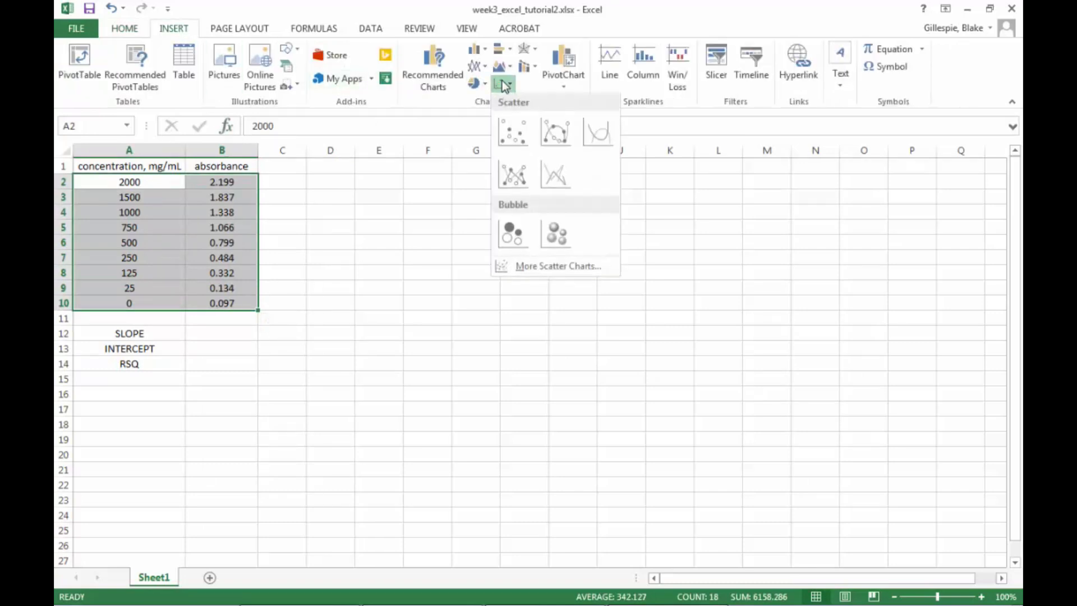
left_click(513, 144)
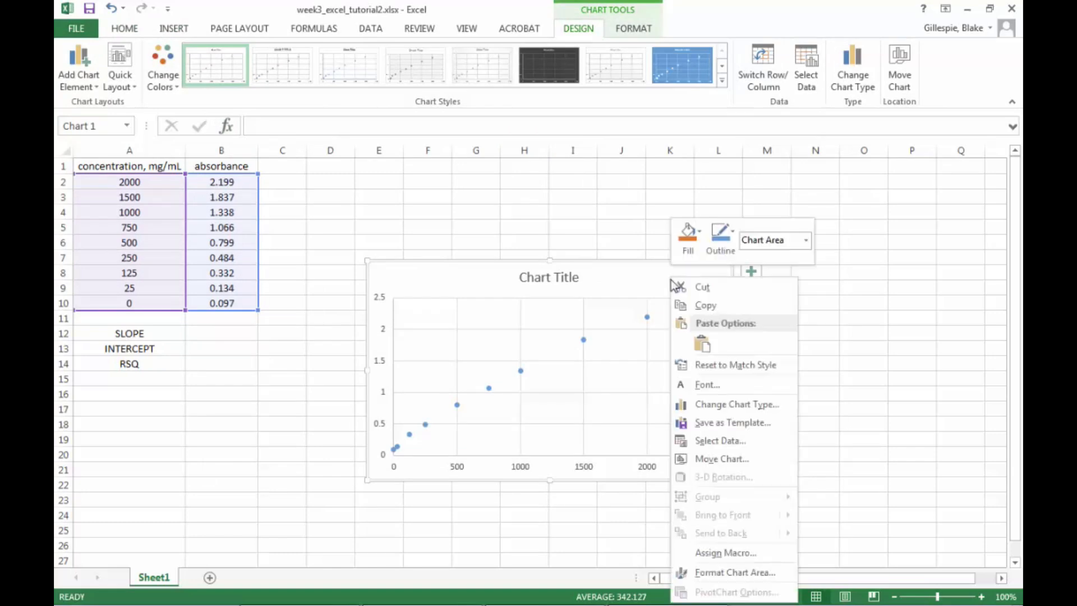
right_click(670, 284)
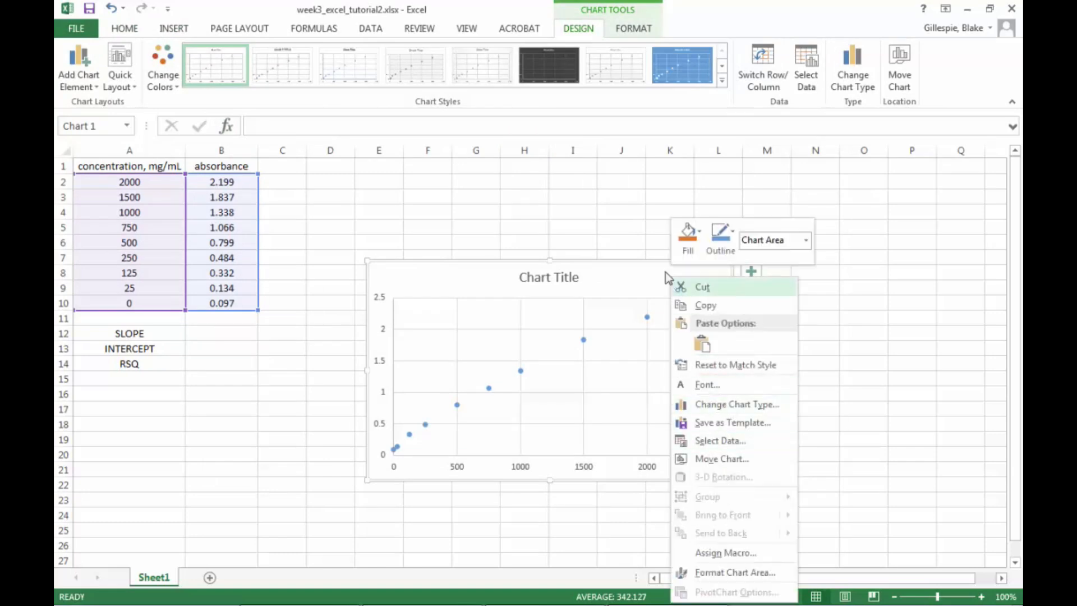
left_click(616, 277)
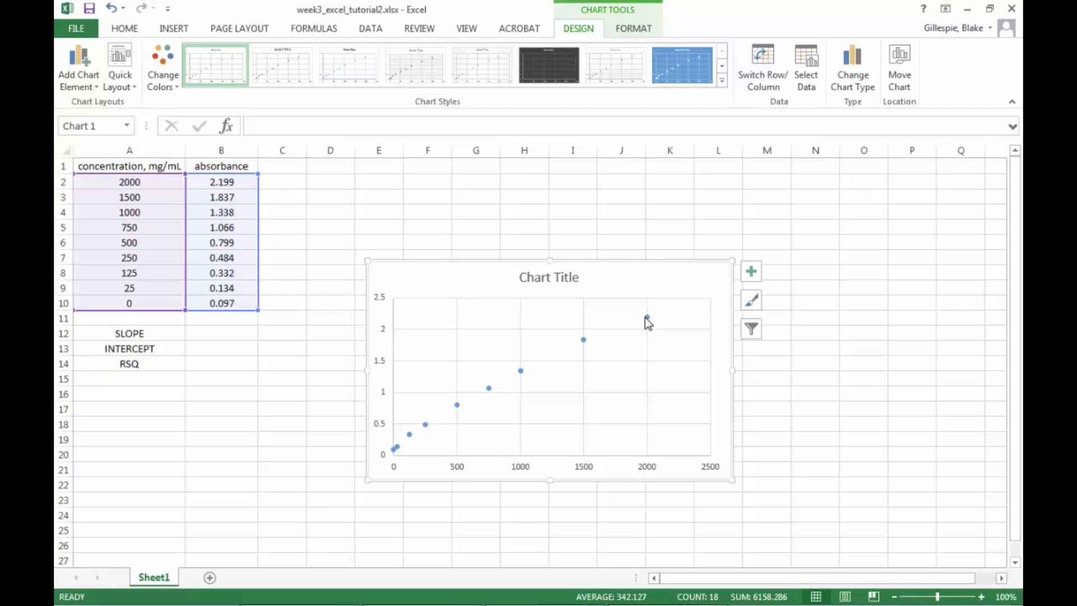
Add a linear trendline to the chart's data series and close the trendline formatting options.
left_click(647, 318)
right_click(647, 318)
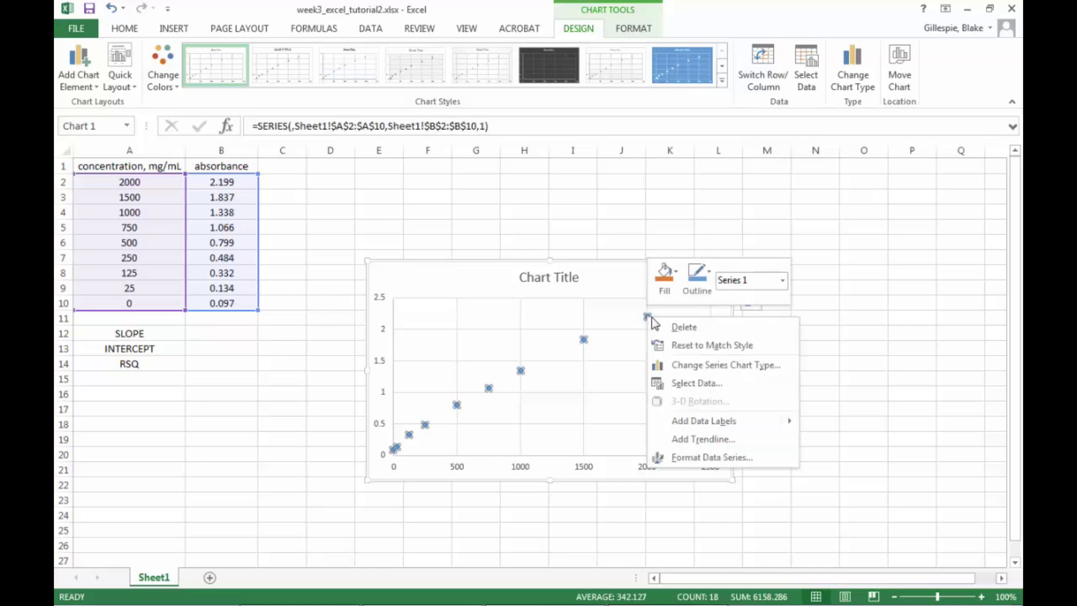
left_click(710, 440)
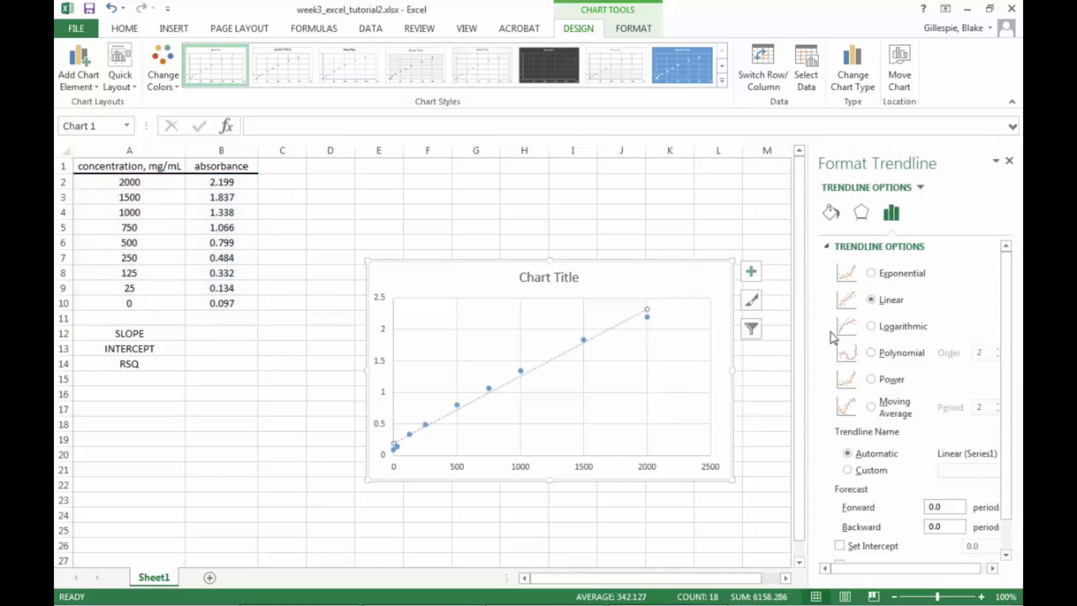
left_click(1009, 160)
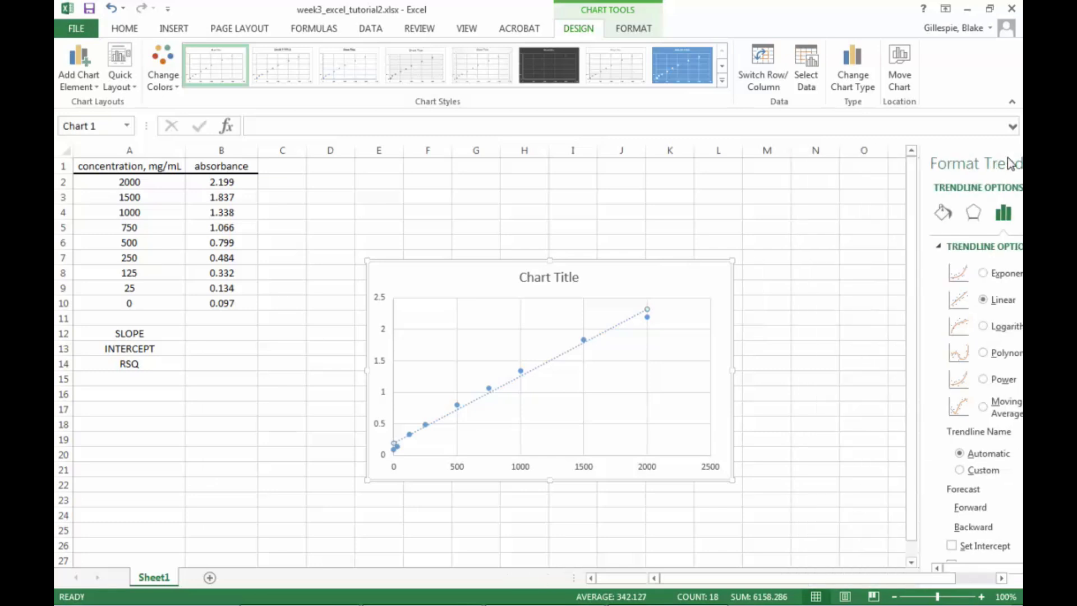
Undo the trendline and the insertion of the scatter chart.
left_click(111, 9)
left_click(110, 10)
left_click(110, 9)
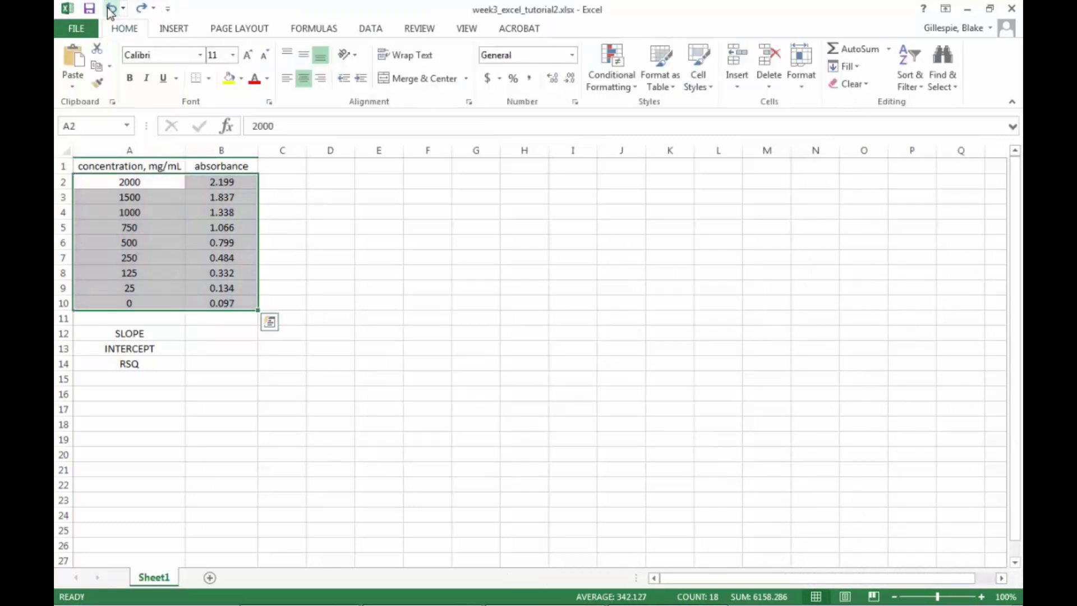
Calculate the regression slope in cell B12 with the formula =SLOPE(B2:B10,A2:A10).
left_click(217, 329)
left_click(218, 329)
type("=")
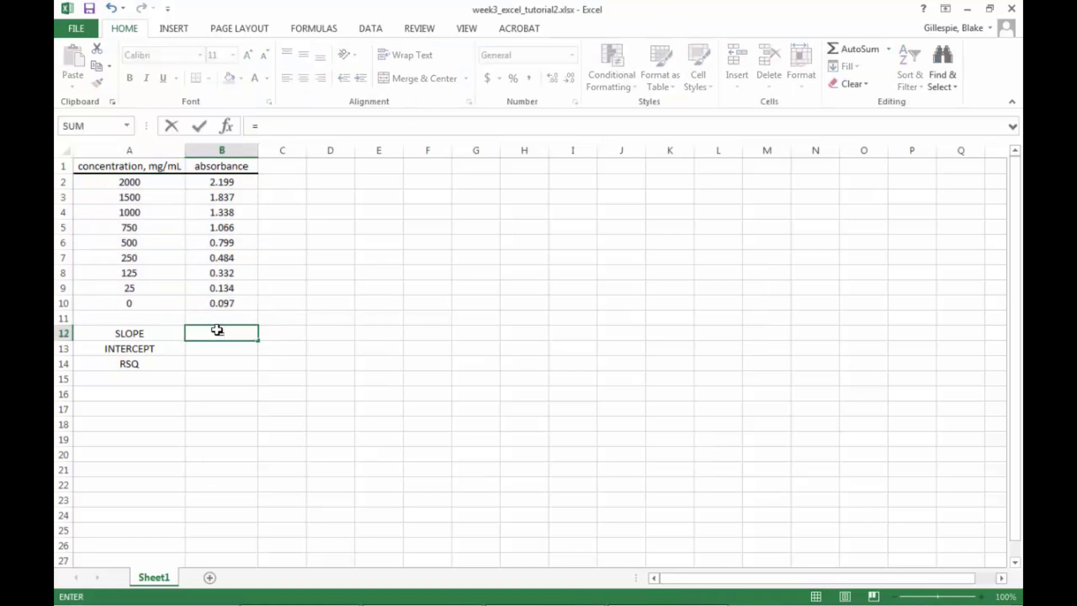
type("SLOPE(")
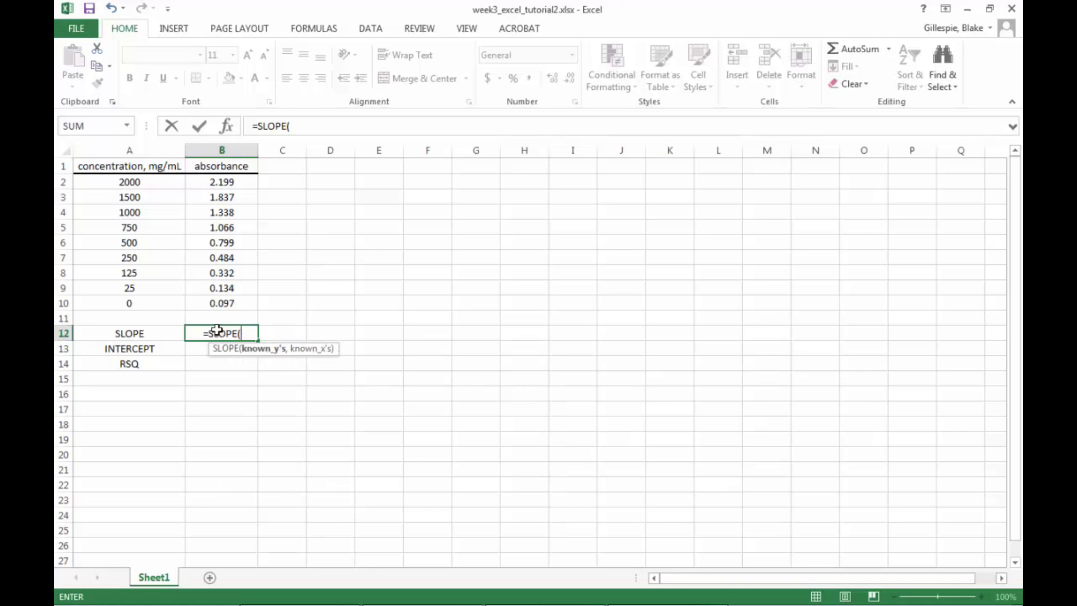
left_click_drag(223, 181, 218, 303)
type(",")
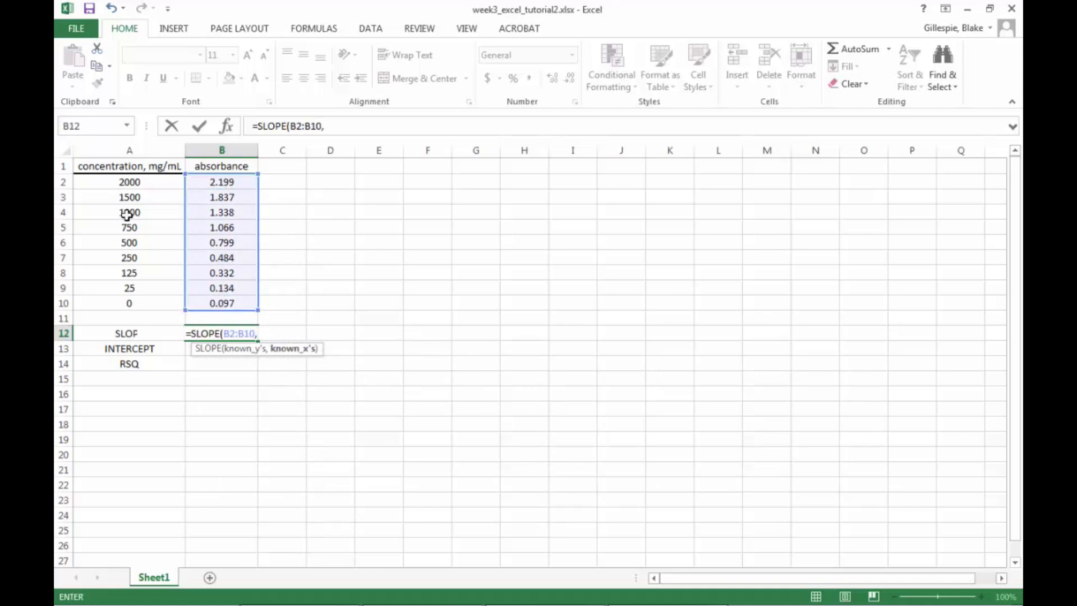
left_click_drag(115, 186, 111, 302)
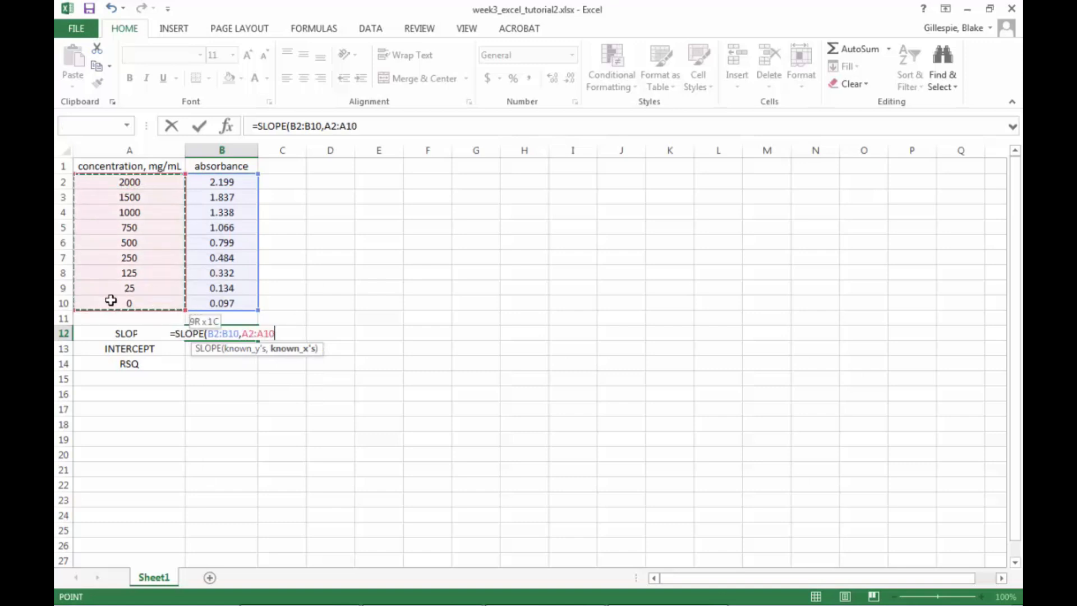
type(")")
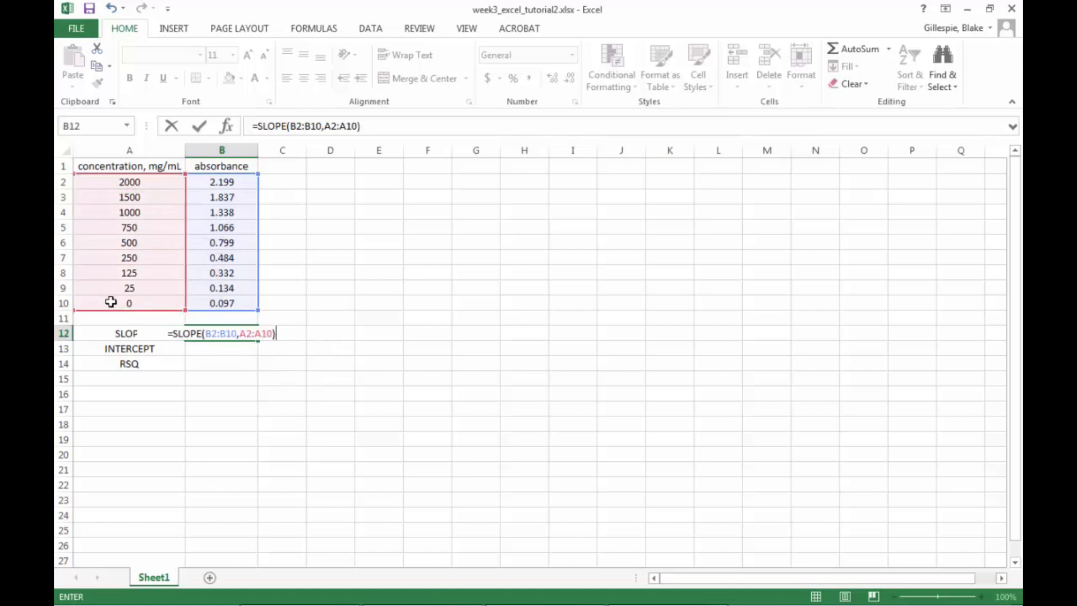
key("Return")
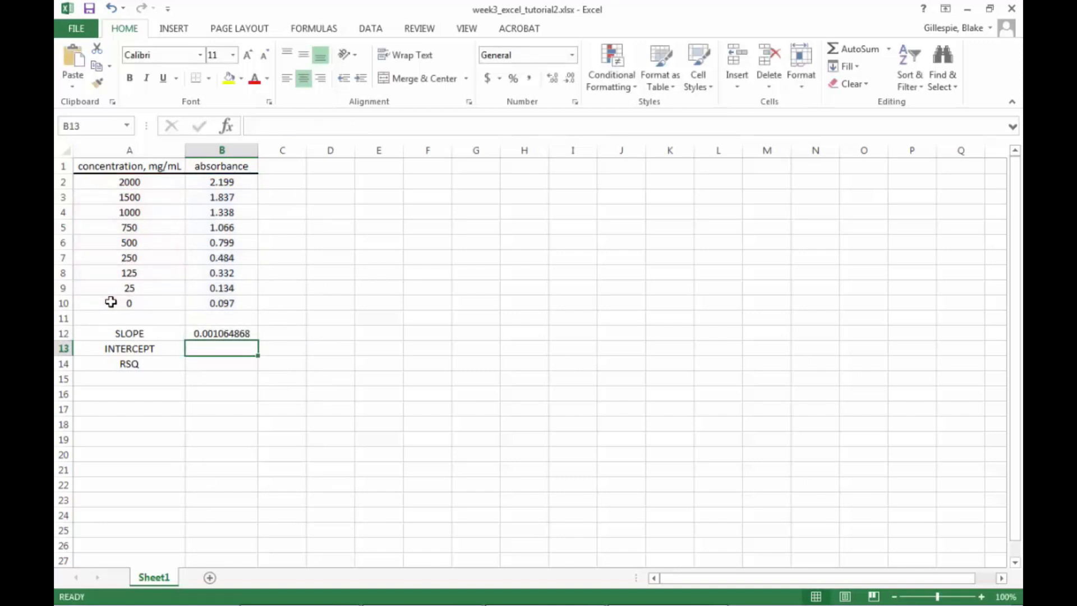
Calculate the regression intercept in cell B13 with the formula =INTERCEPT(B2:B10,A2:A10).
type("=INTER")
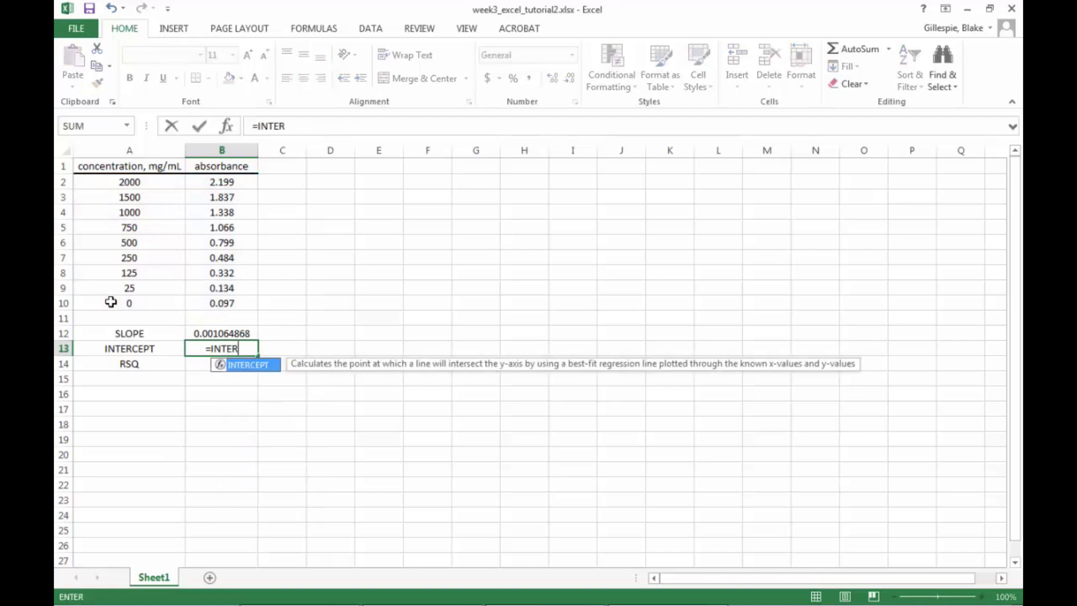
type("CEPT(")
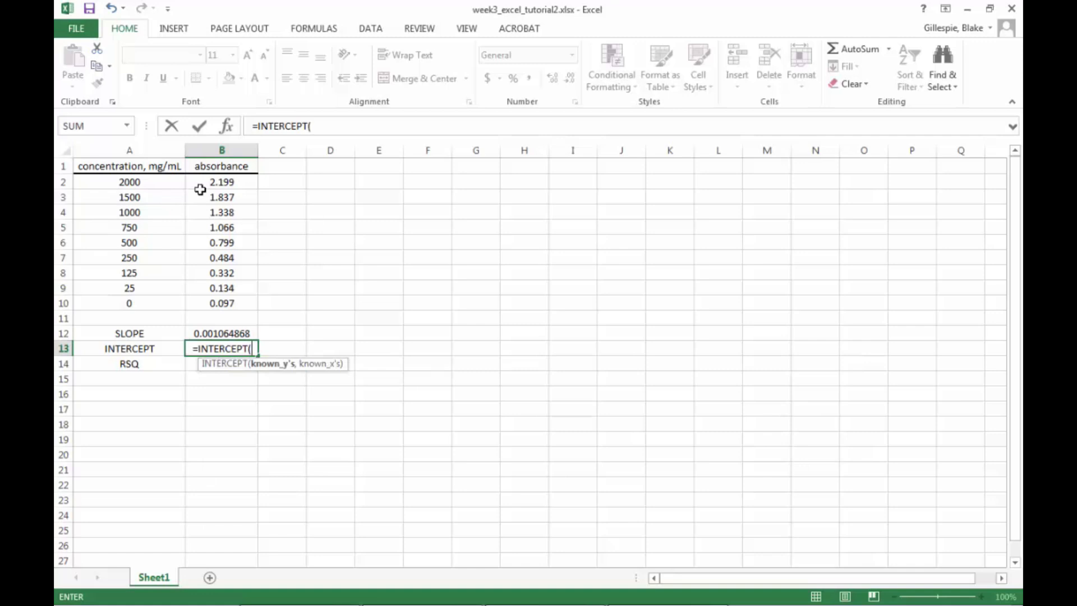
type("B2")
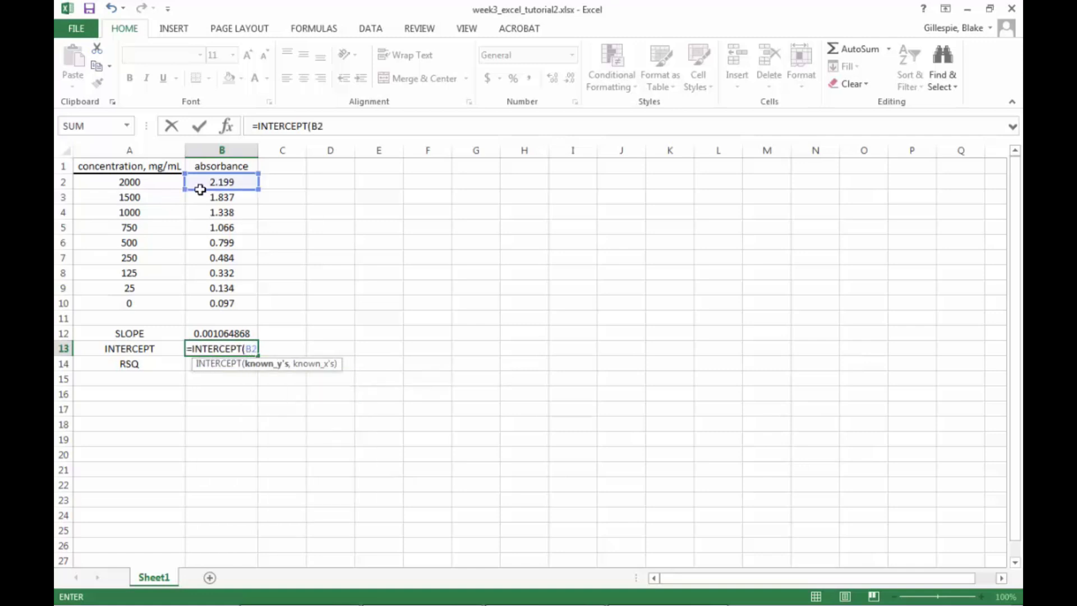
type(":")
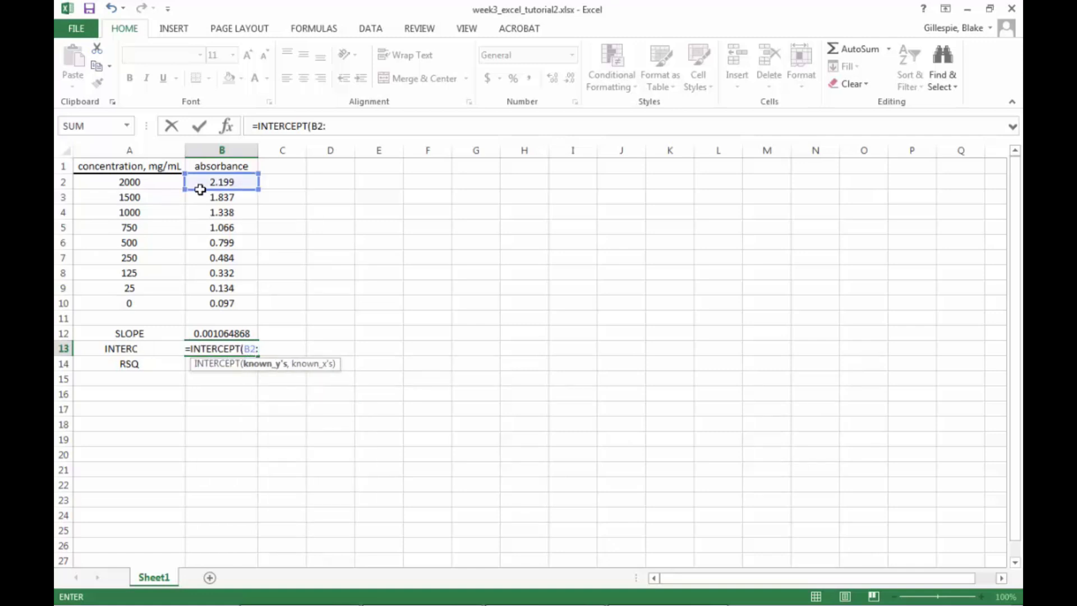
type("B10")
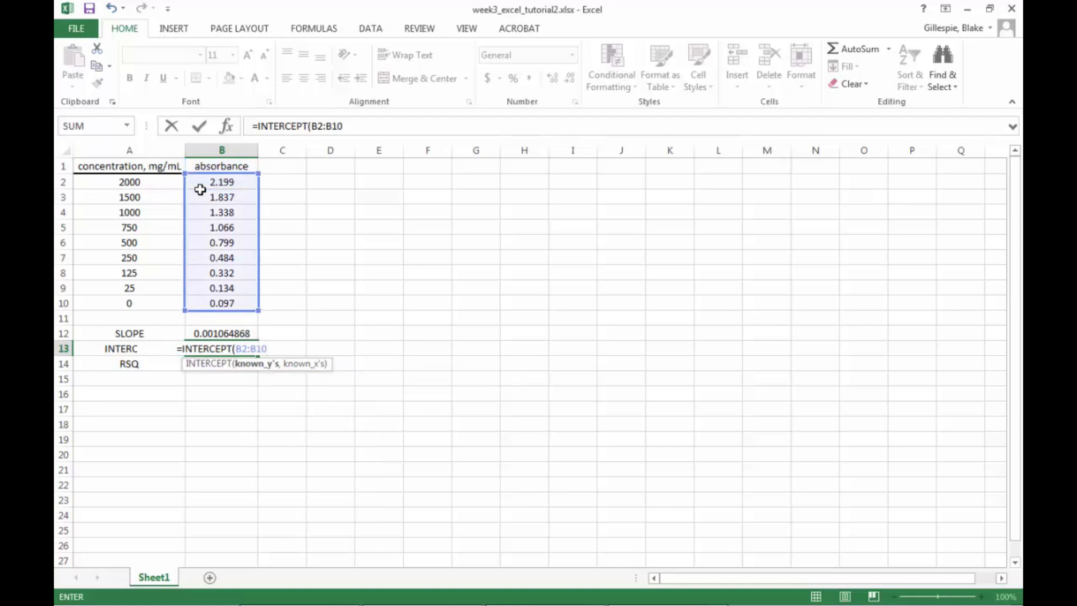
type(",")
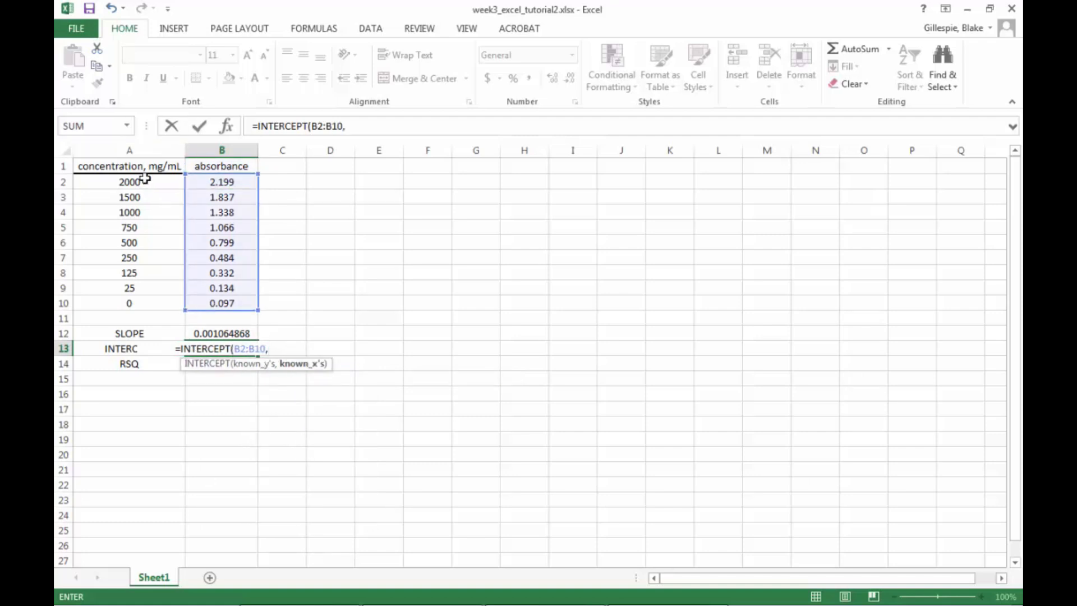
left_click_drag(144, 178, 129, 303)
type(")")
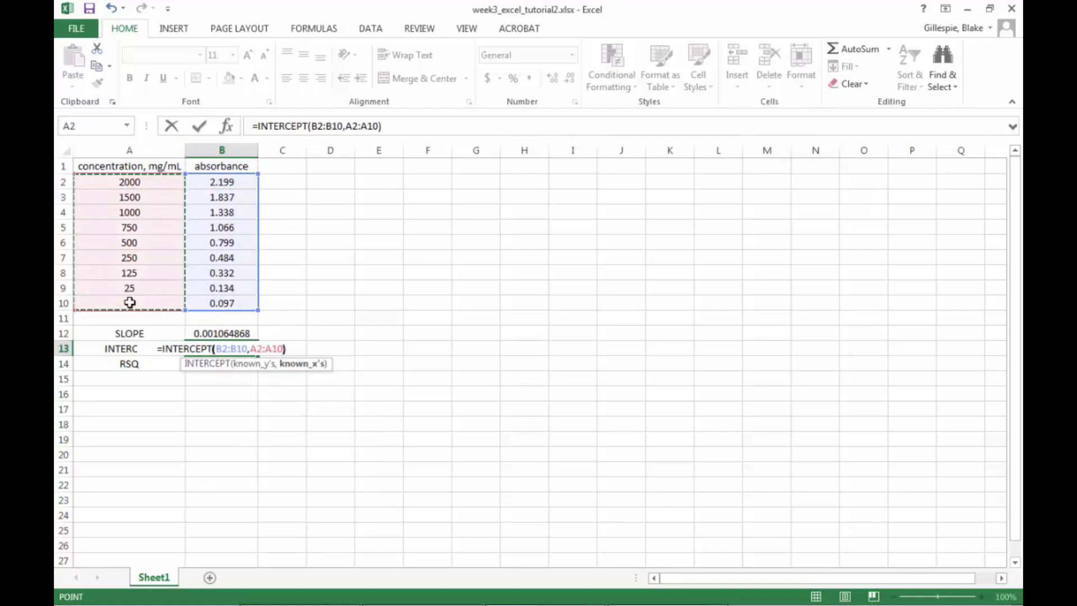
key("Return")
Calculate the R-squared value in cell B14 with the formula =RSQ(B2:B10,A2:A10).
type("=")
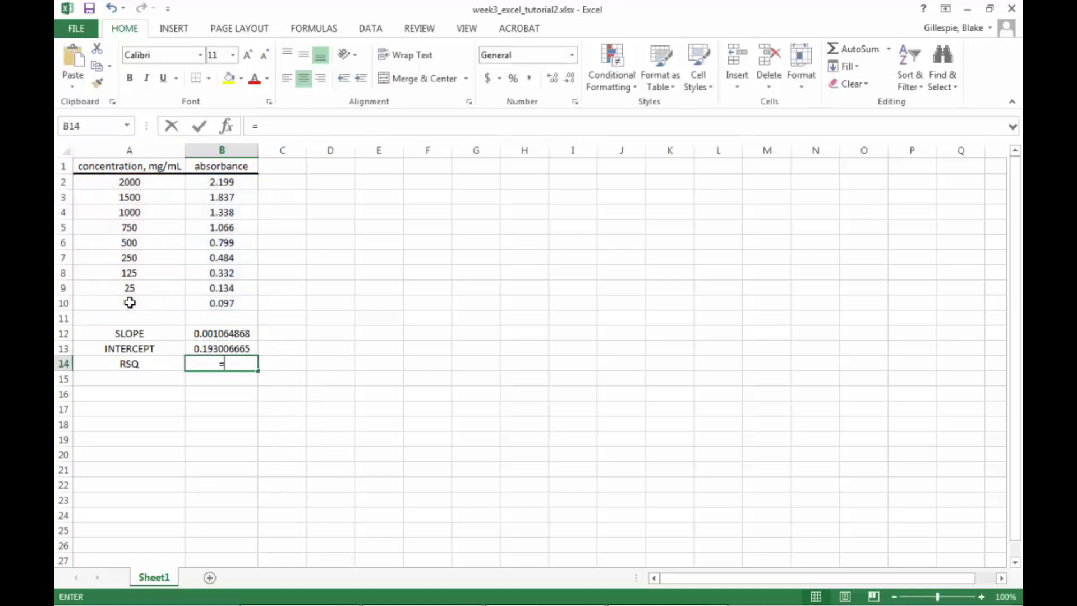
type("RSQ(")
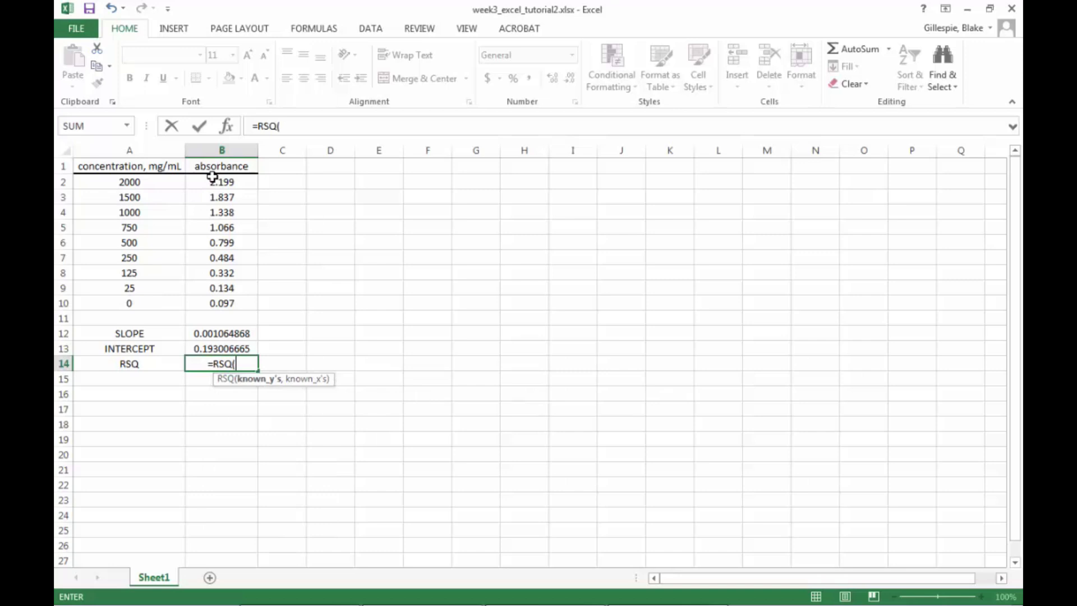
left_click_drag(212, 177, 205, 306)
type(",")
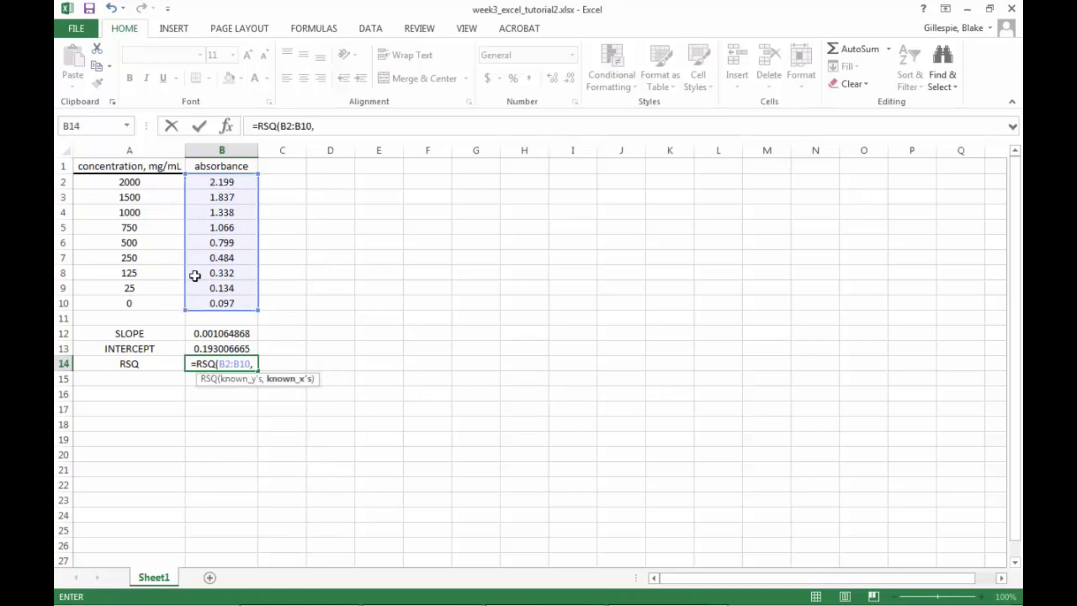
left_click_drag(146, 180, 133, 298)
type(")")
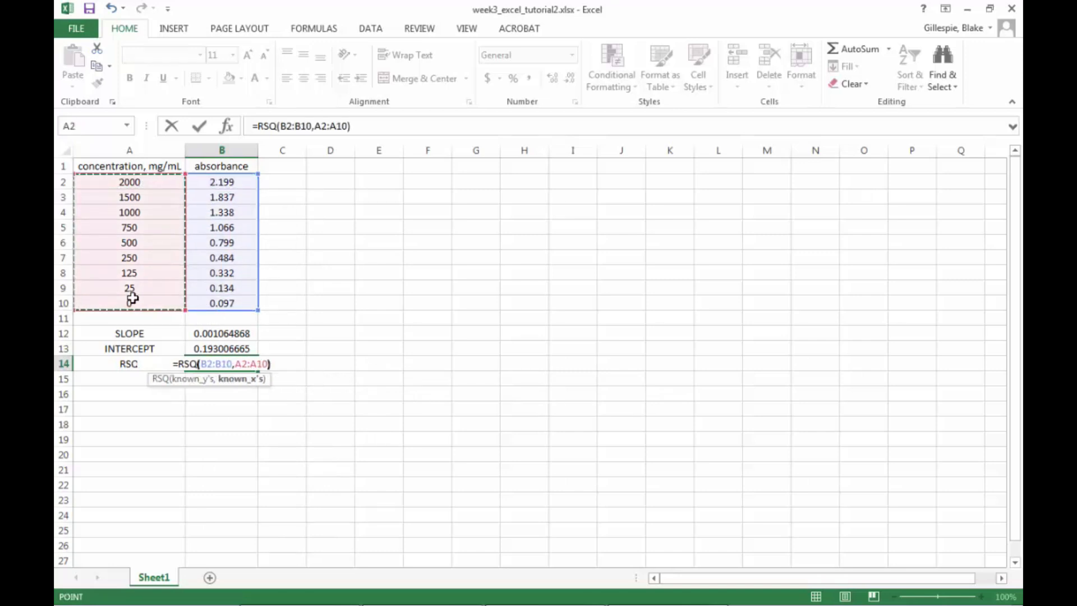
key("Return")
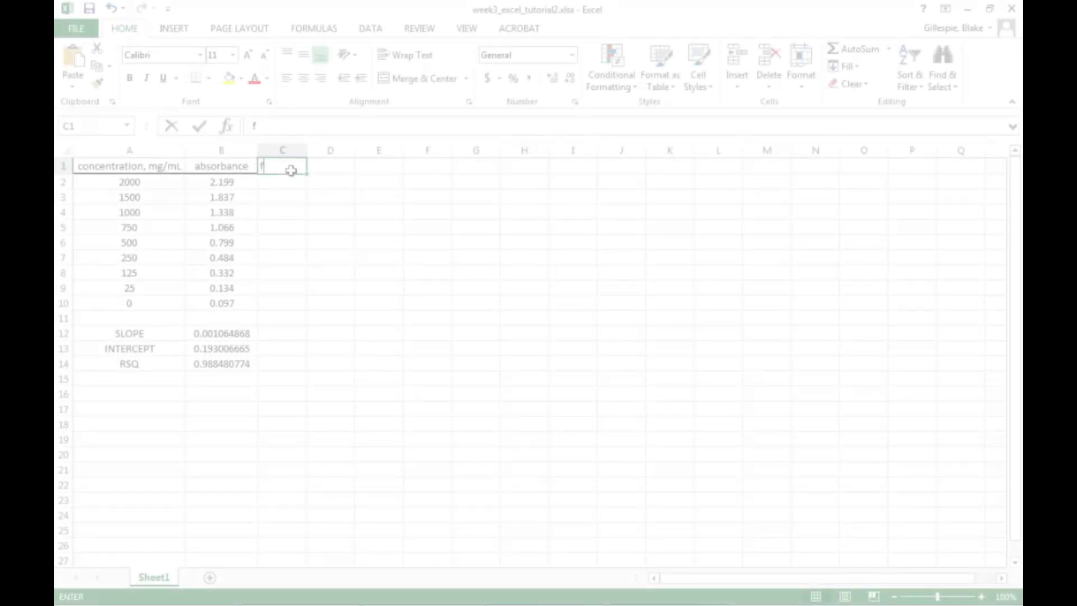
Head column C "fit" in C1, and enter =$B$12*A2+$B$13 in C2, filled down through C10.
type("it")
key("Return")
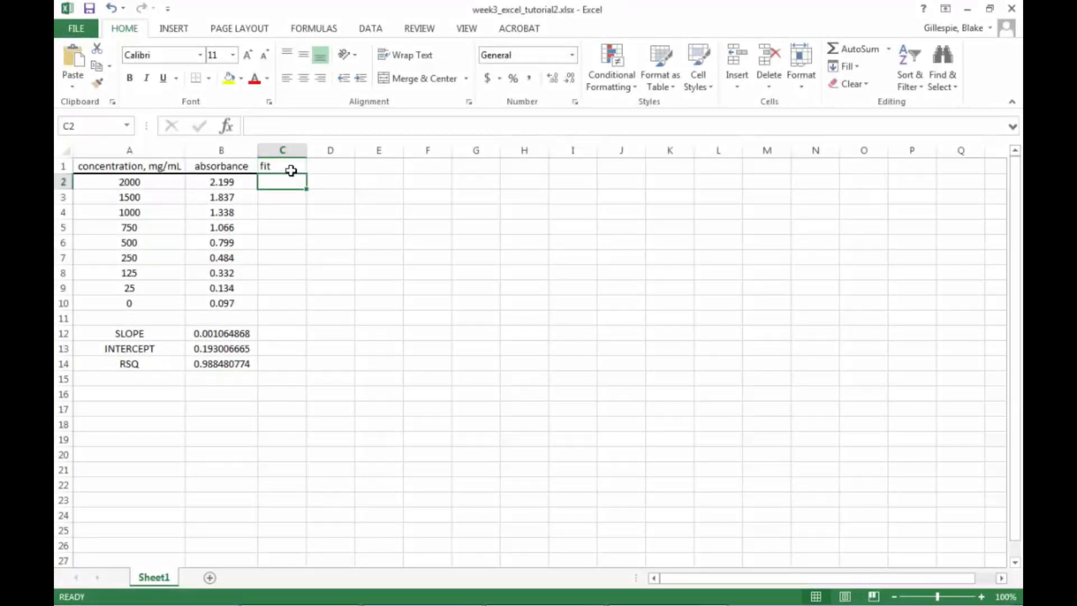
type("=")
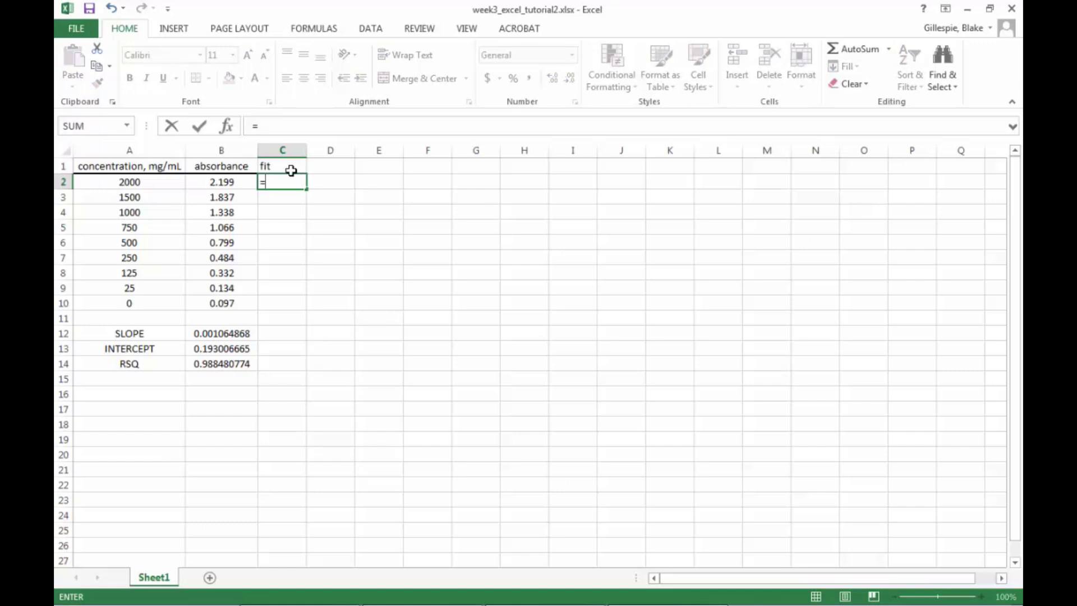
type("$B$12")
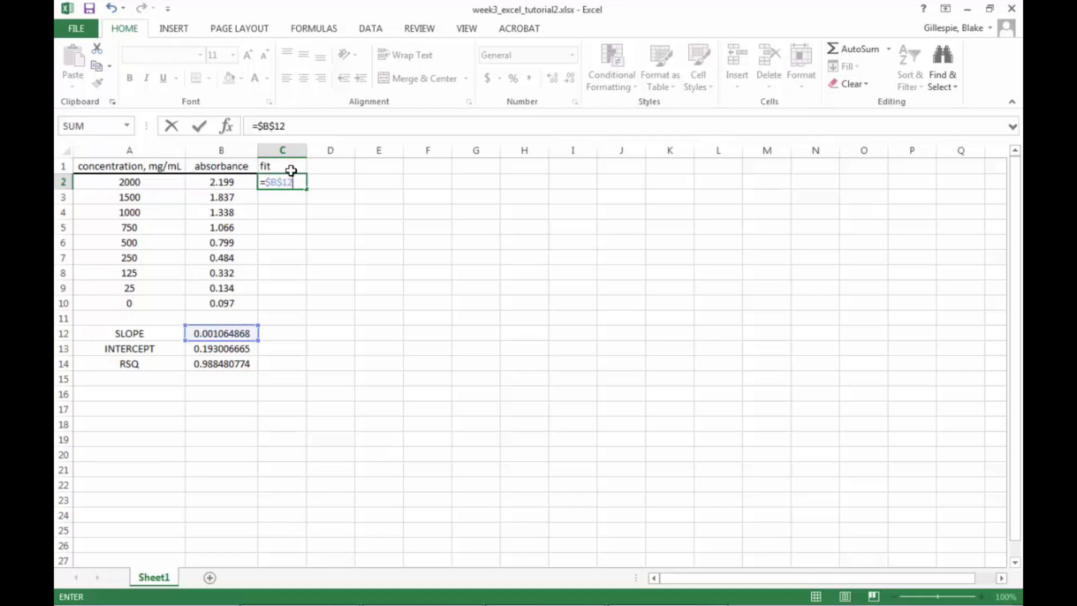
type("*A2+$B$")
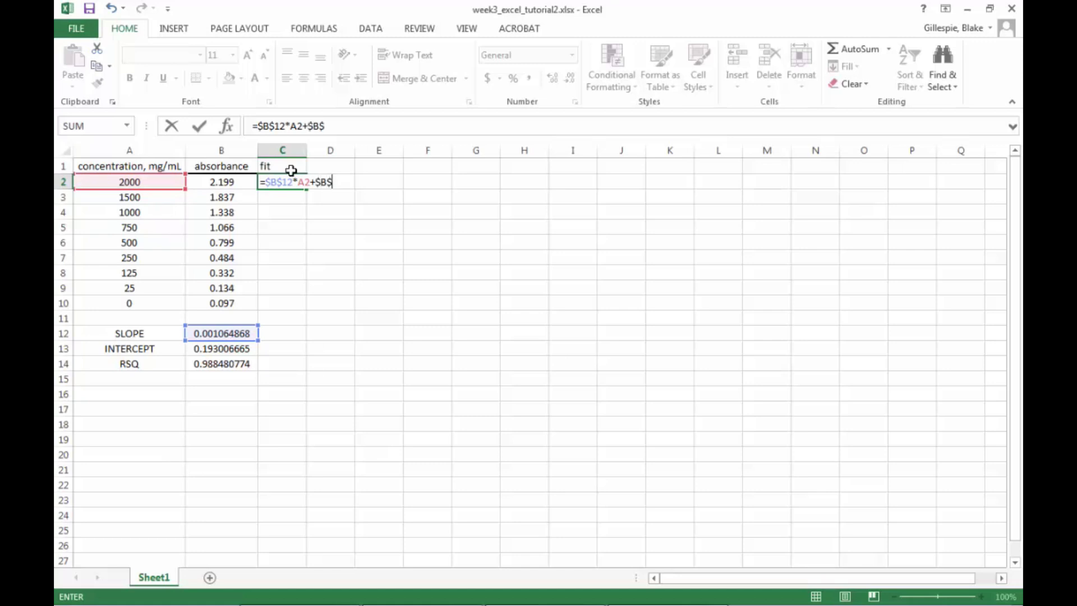
type("13")
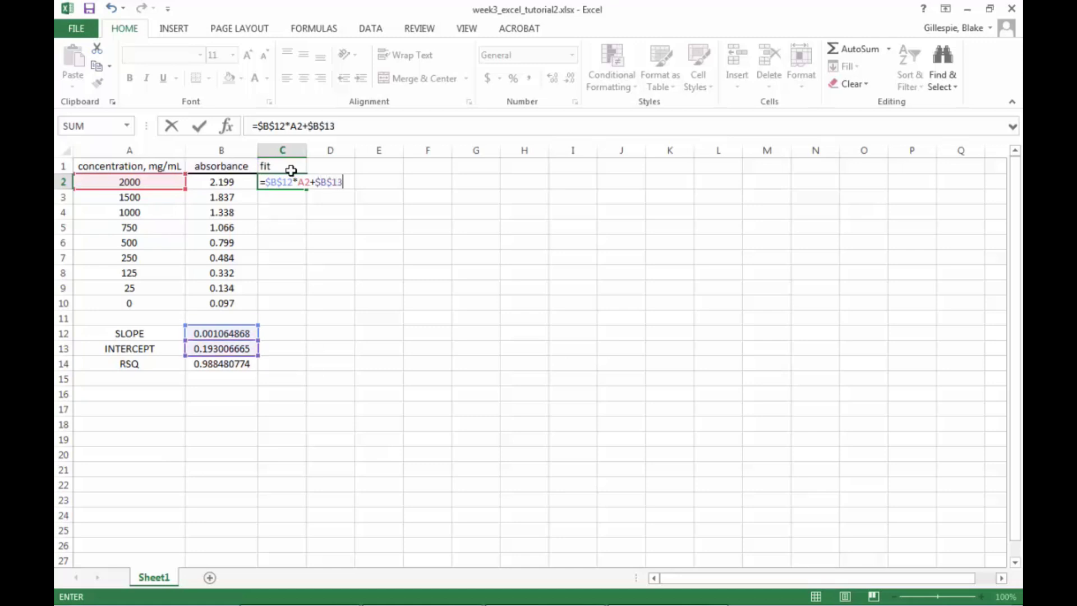
key("Return")
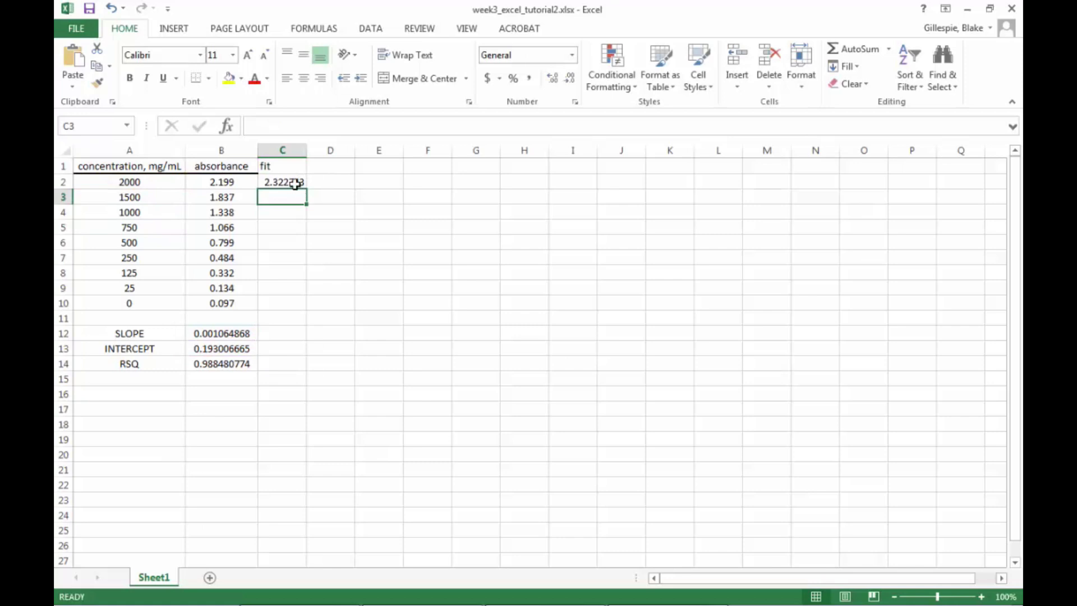
left_click(295, 184)
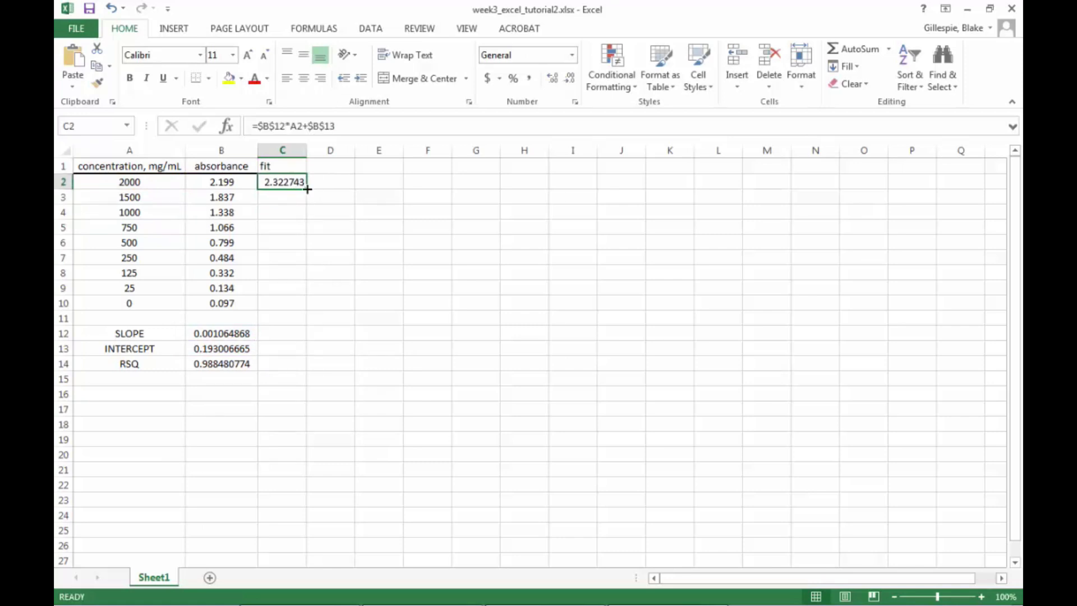
left_click_drag(307, 190, 308, 312)
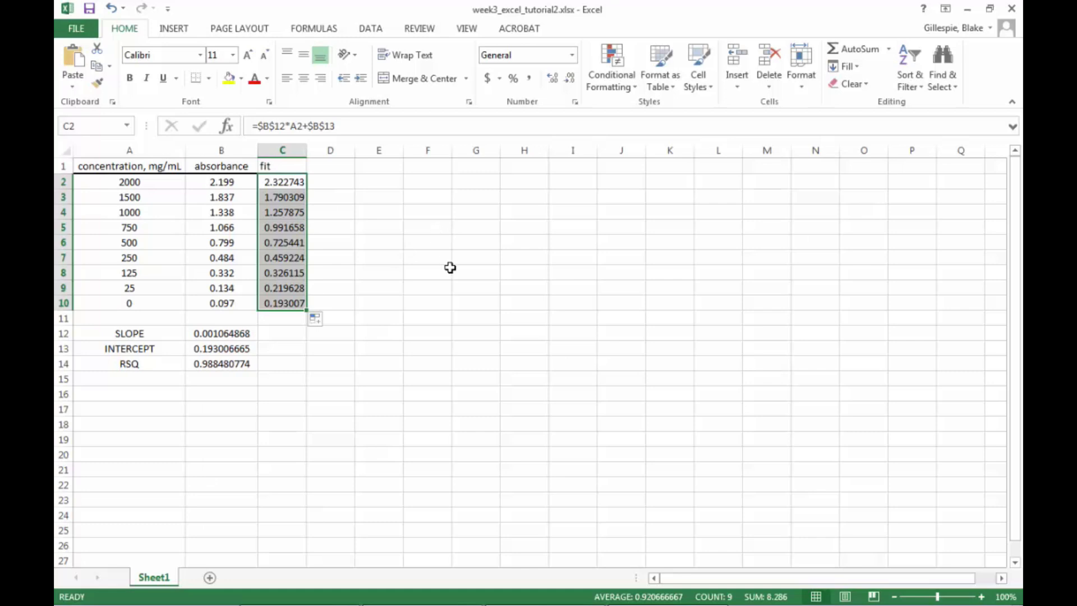
Insert a smooth-line scatter chart with markers from A2:B10 and extend its data range to include the fit values in C2:C10.
left_click_drag(149, 183, 210, 307)
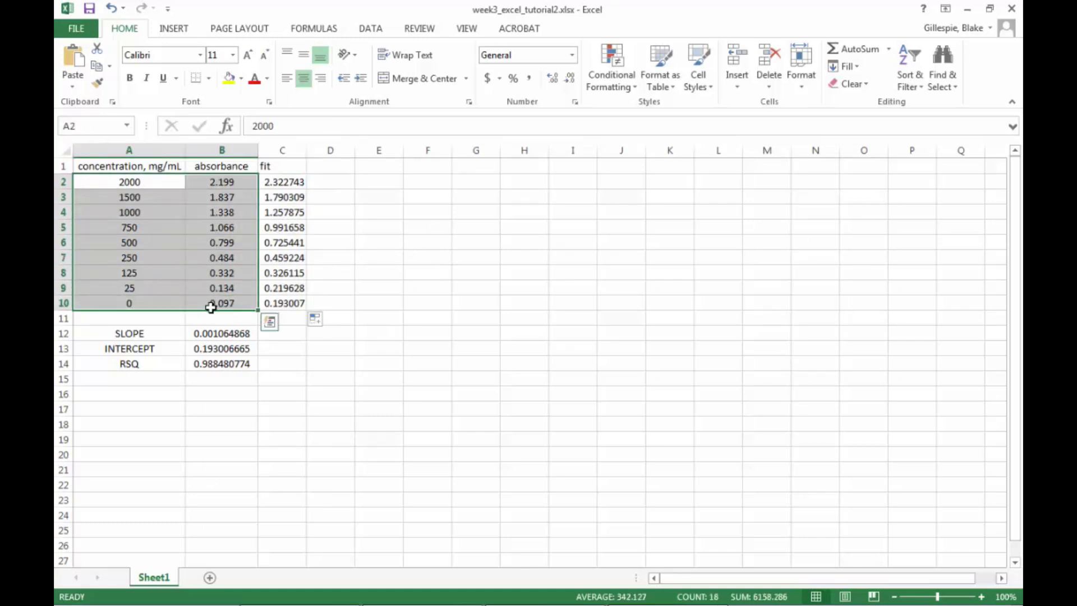
left_click(174, 29)
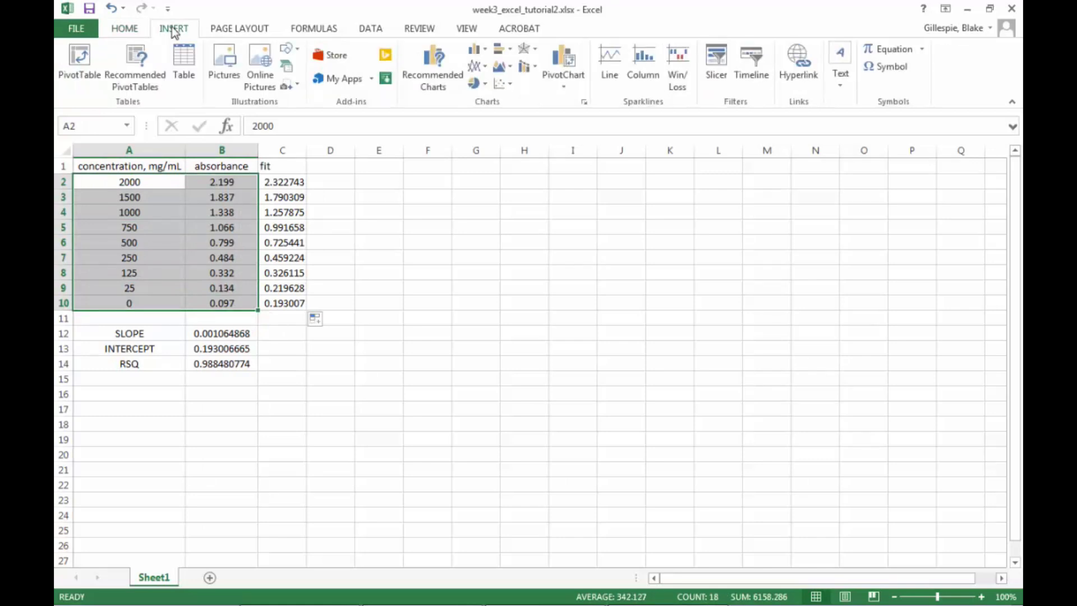
left_click(501, 84)
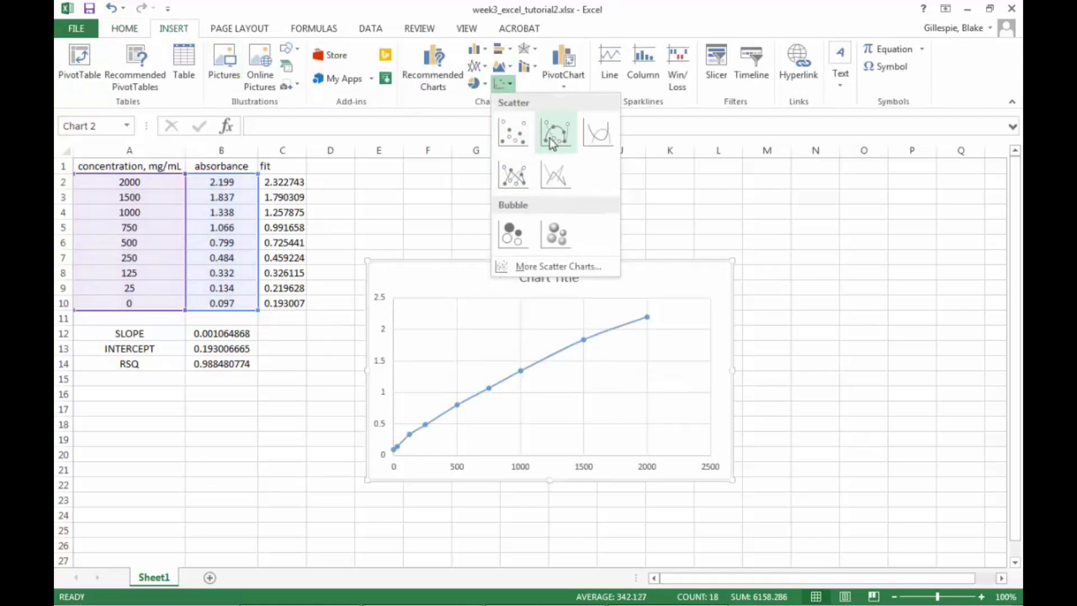
left_click(553, 143)
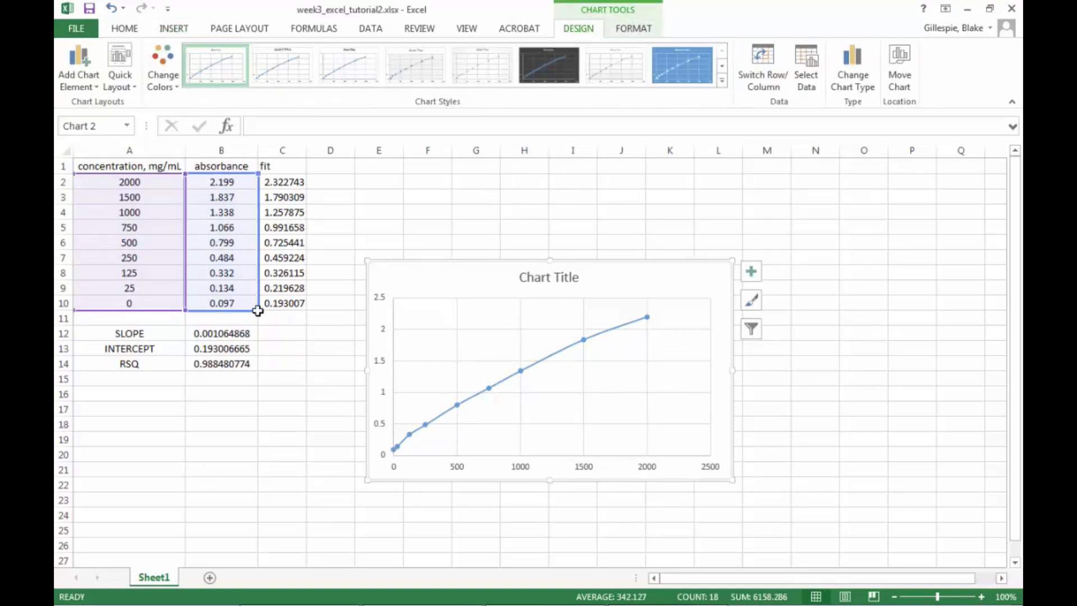
left_click_drag(257, 310, 296, 314)
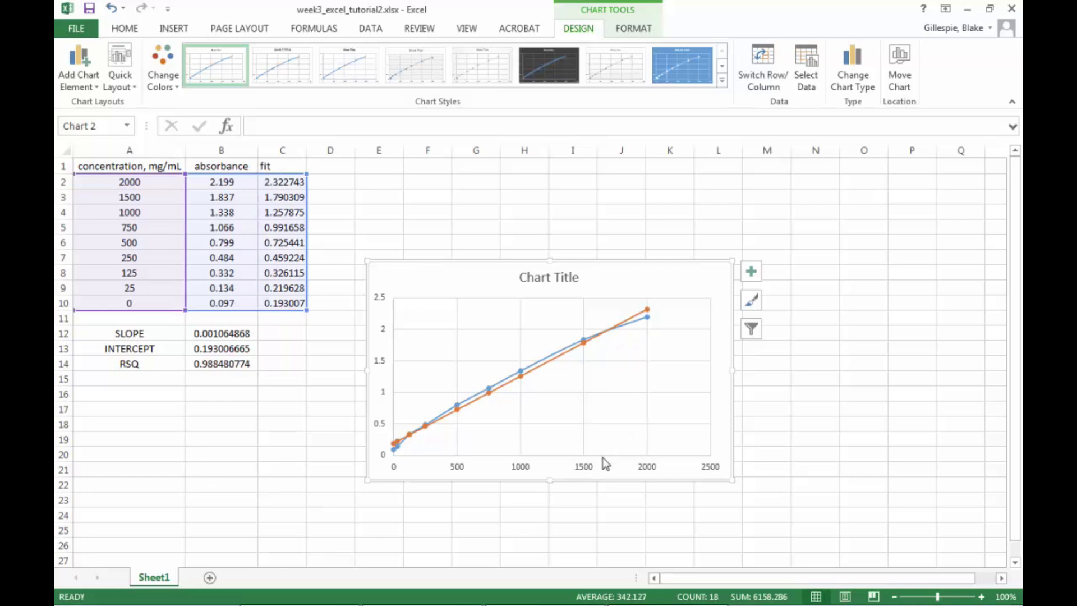
Delete the vertical and horizontal gridlines from the scatter chart.
left_click(647, 383)
key("Delete")
key("Delete")
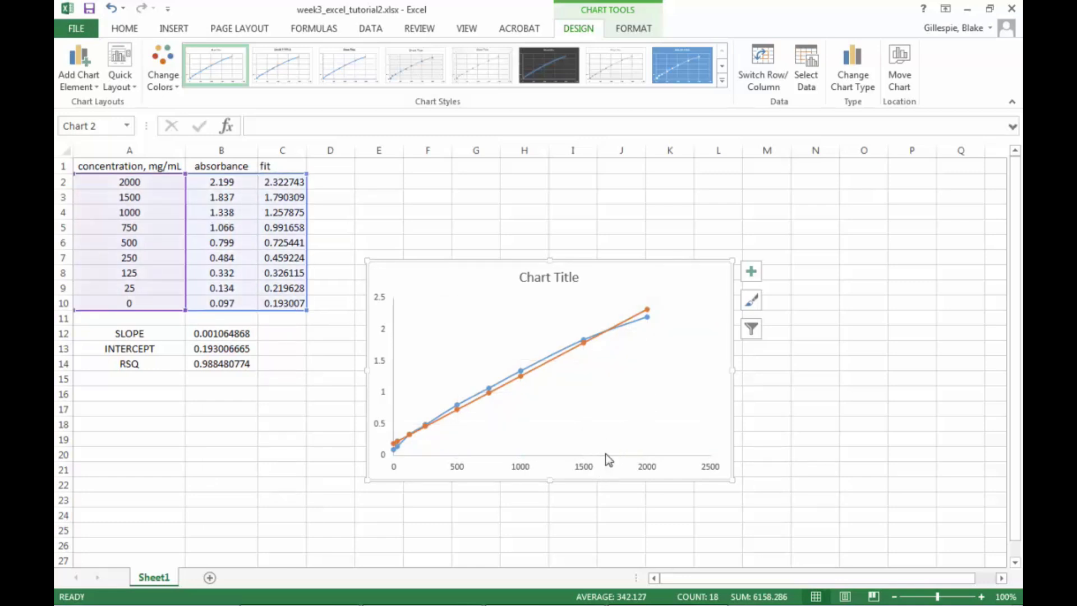
Set the maximum bound of the chart's horizontal axis to 2000.
double_click(606, 455)
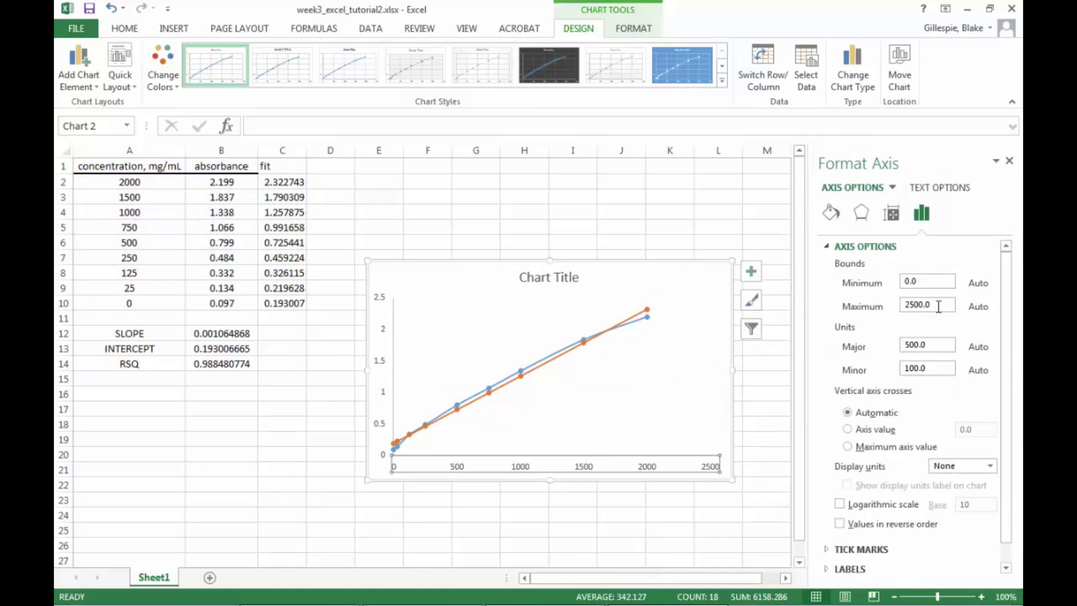
left_click_drag(944, 304, 859, 306)
type("2")
key("Return")
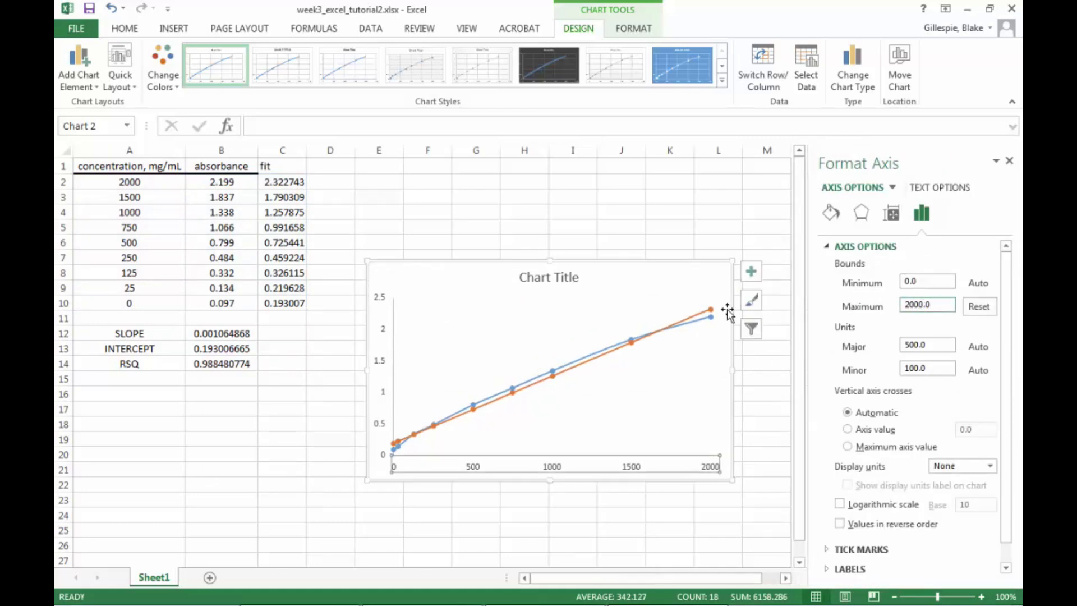
Format the fit series in the chart with no markers and a solid black line.
left_click(710, 310)
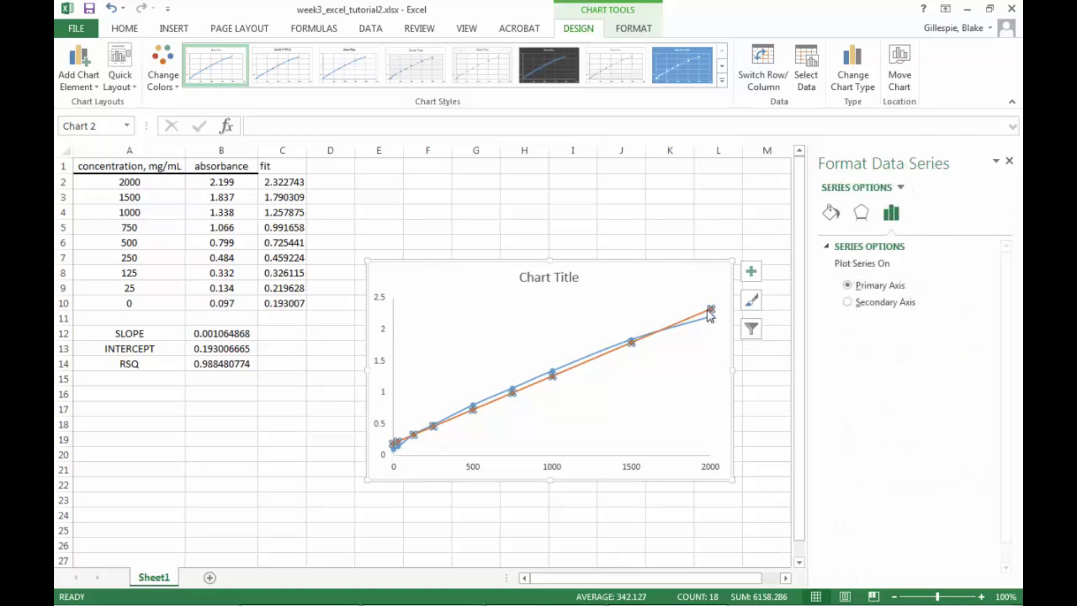
left_click(830, 212)
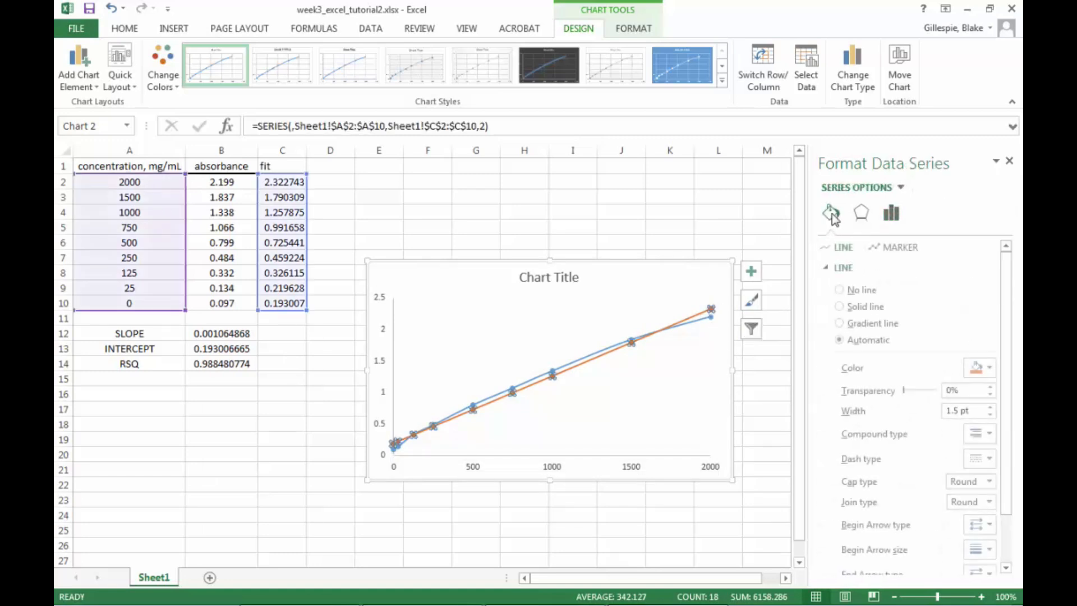
left_click(897, 250)
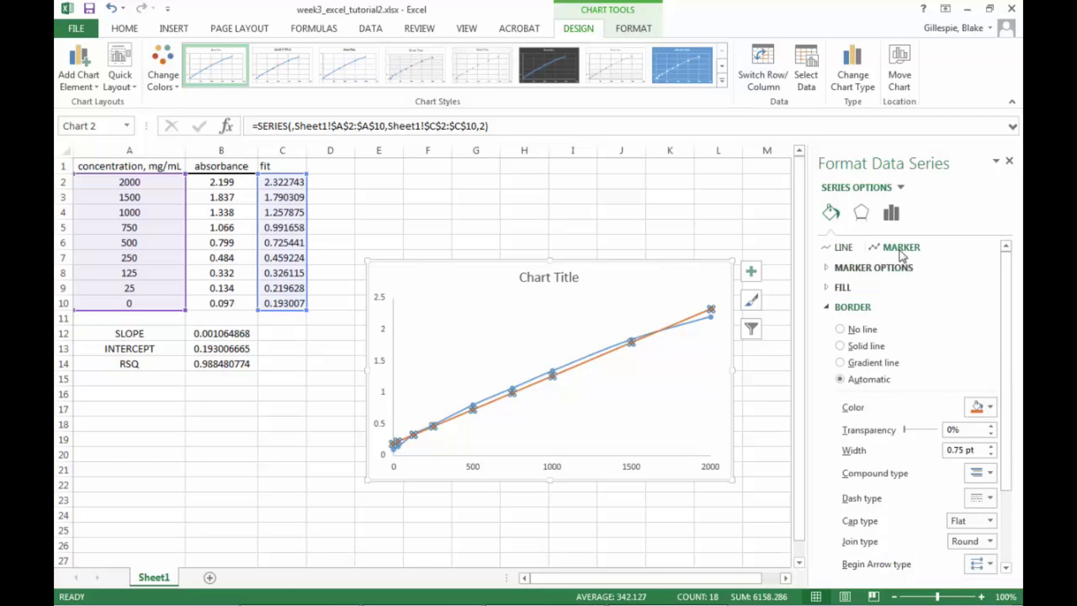
left_click(841, 268)
left_click(846, 309)
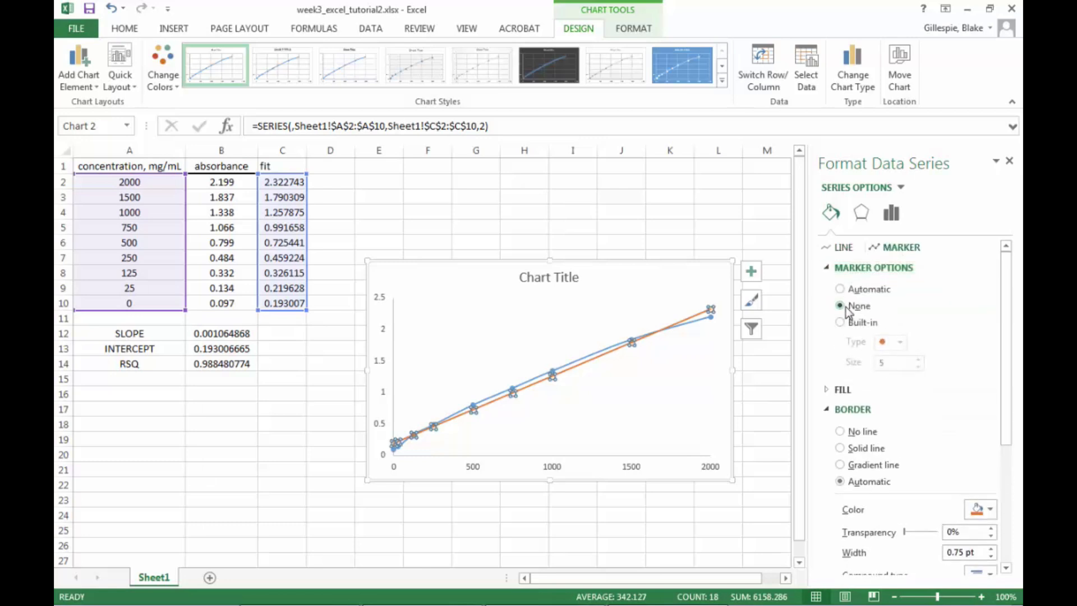
left_click(841, 250)
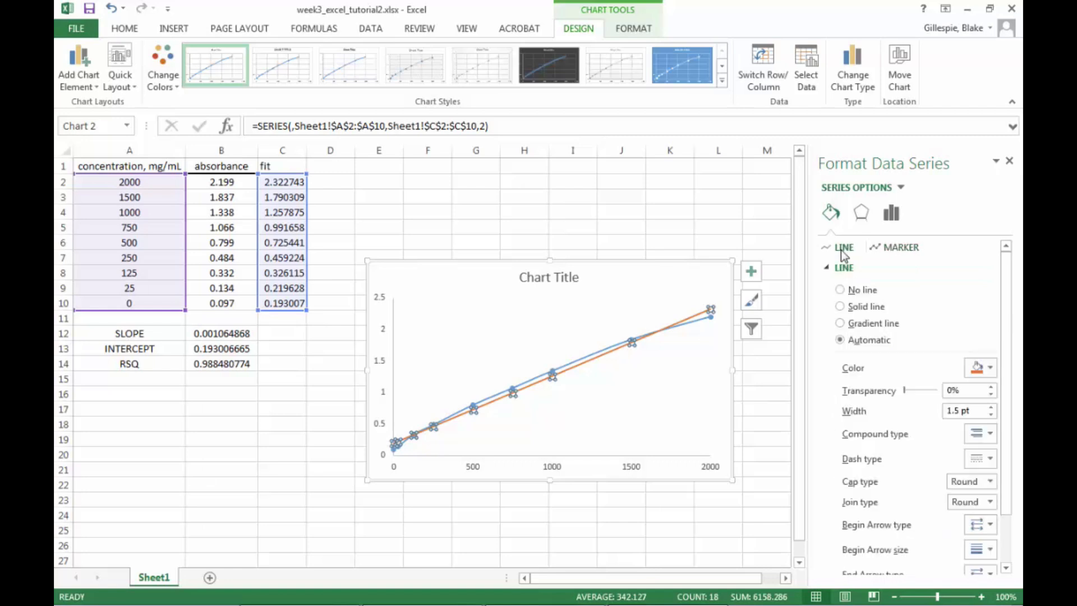
left_click(982, 368)
left_click(909, 403)
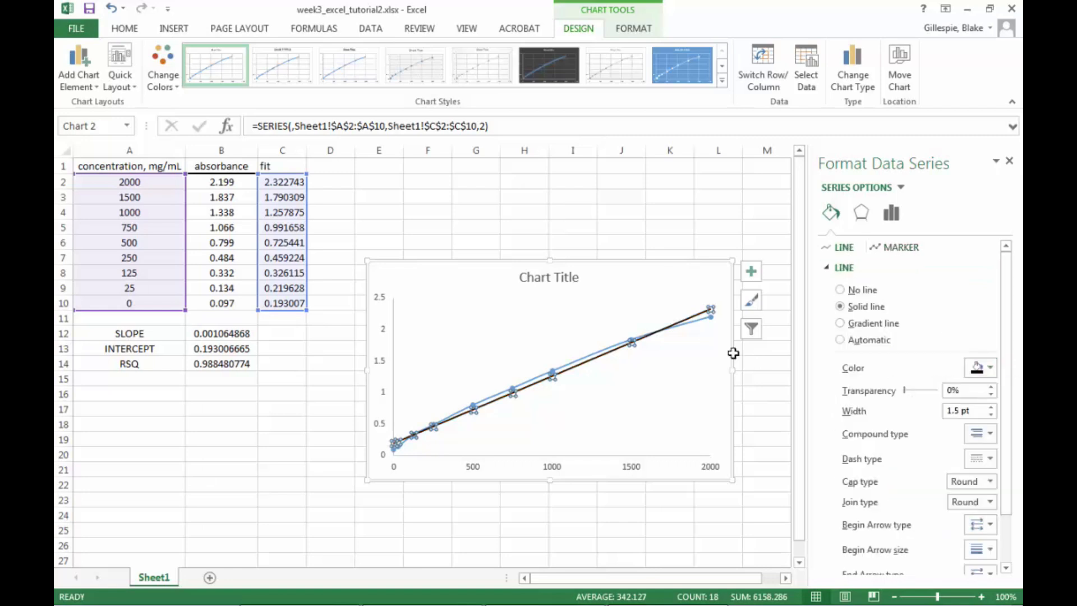
Remove the connecting line from the absorbance series and make its marker borders black.
left_click(711, 322)
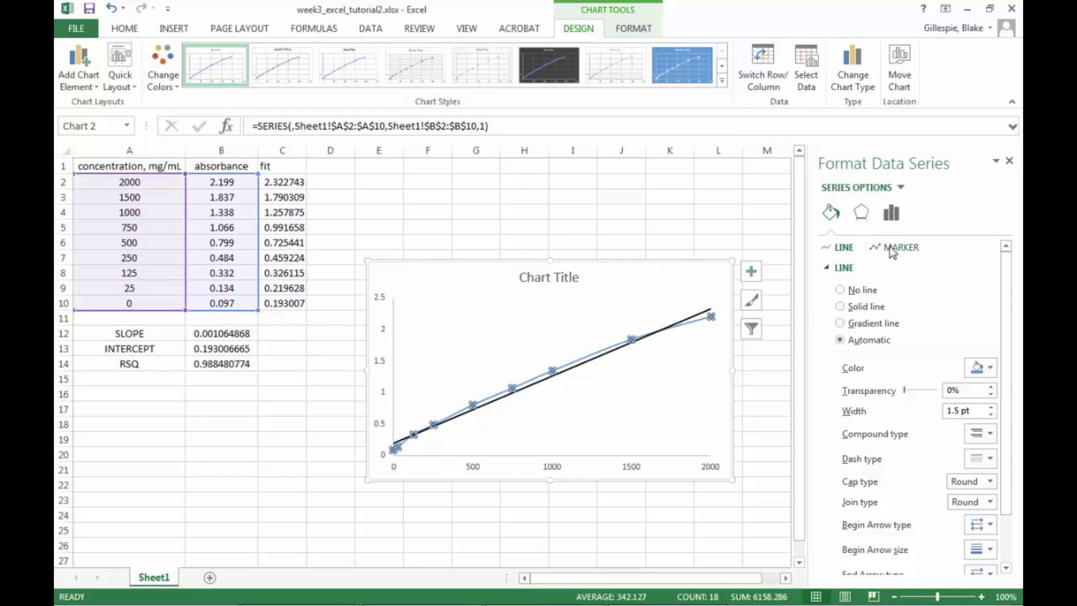
left_click(842, 291)
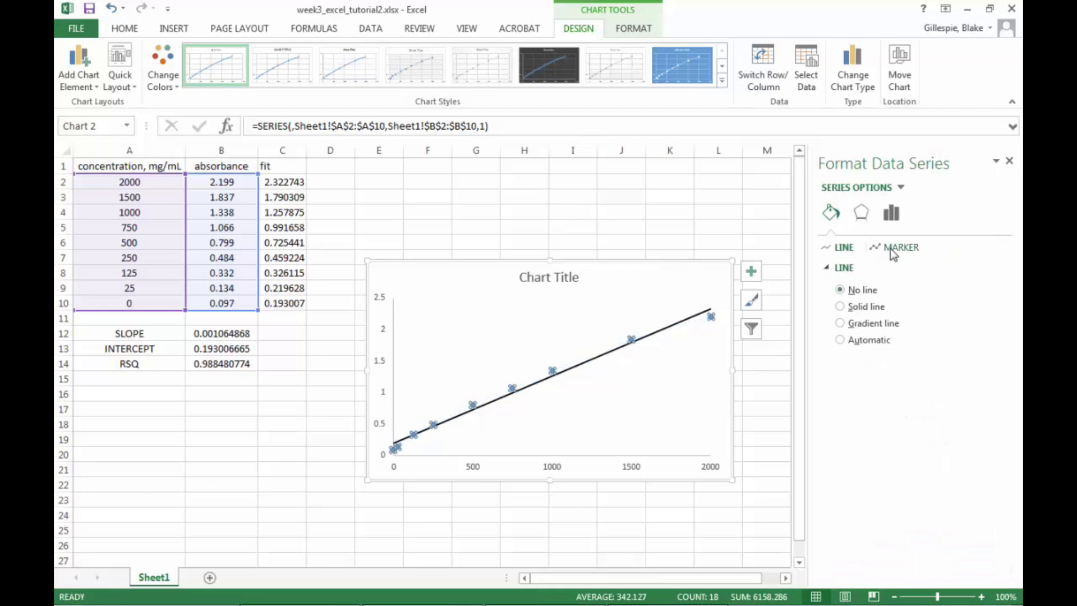
left_click(894, 249)
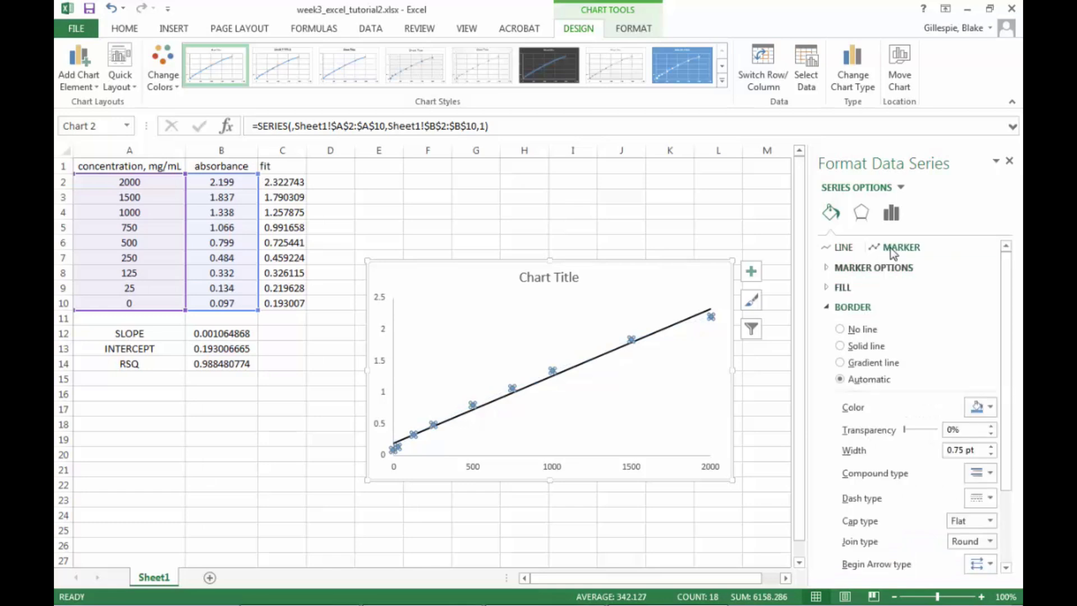
left_click(987, 407)
left_click(909, 443)
Give the absorbance series markers a solid black fill and move the chart up beside the data table.
left_click(829, 288)
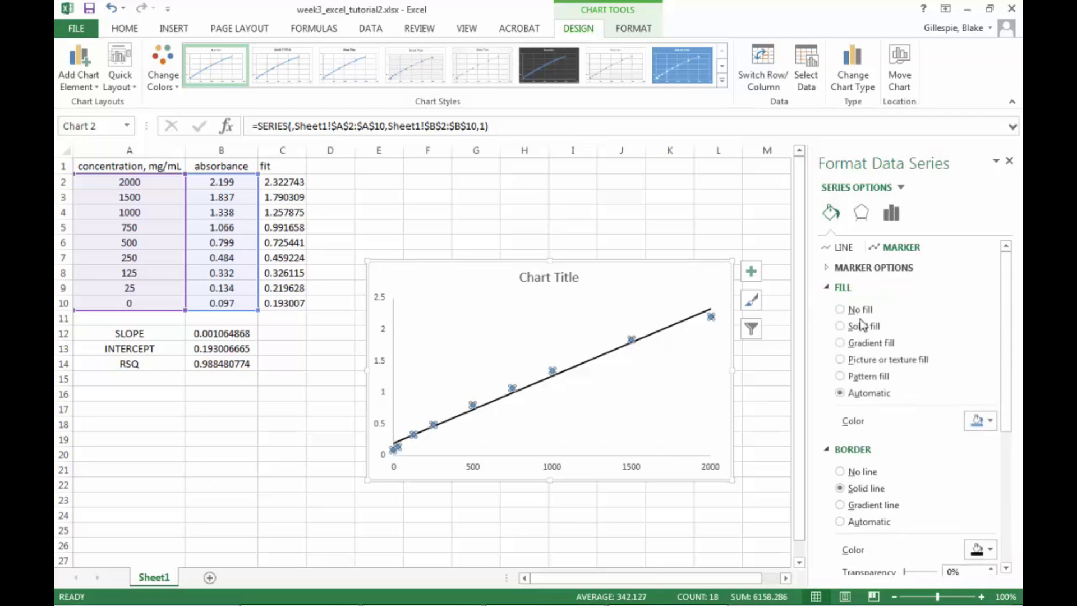
left_click(841, 326)
left_click(980, 420)
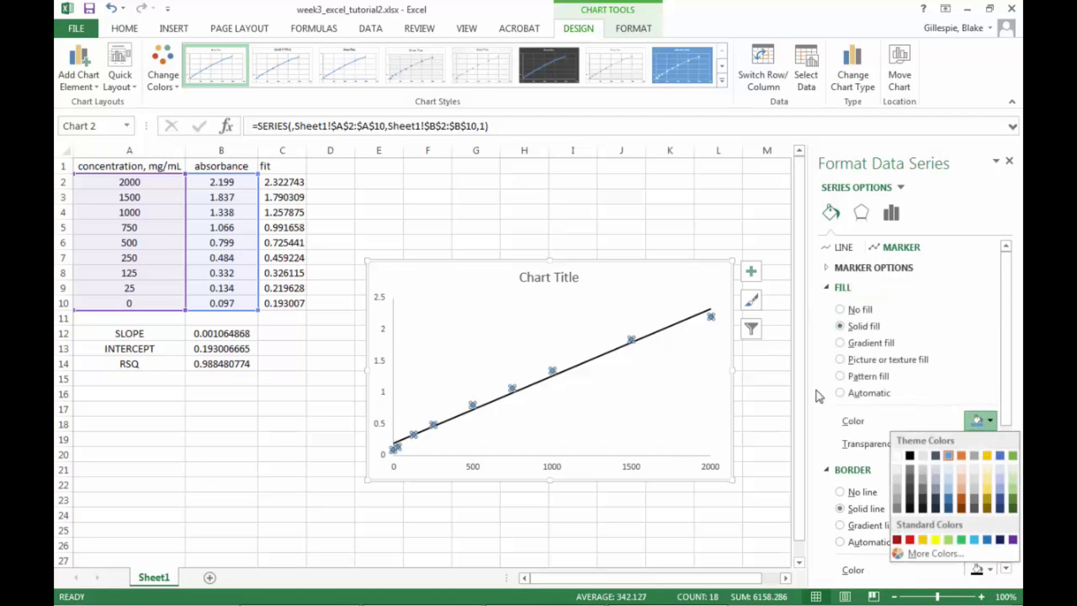
left_click(909, 455)
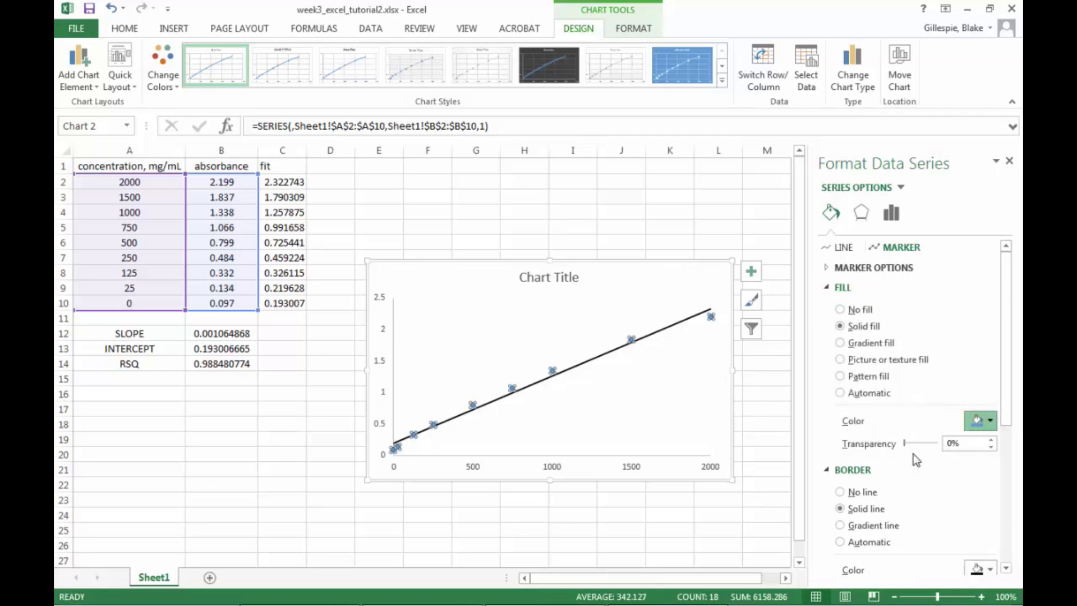
left_click(768, 455)
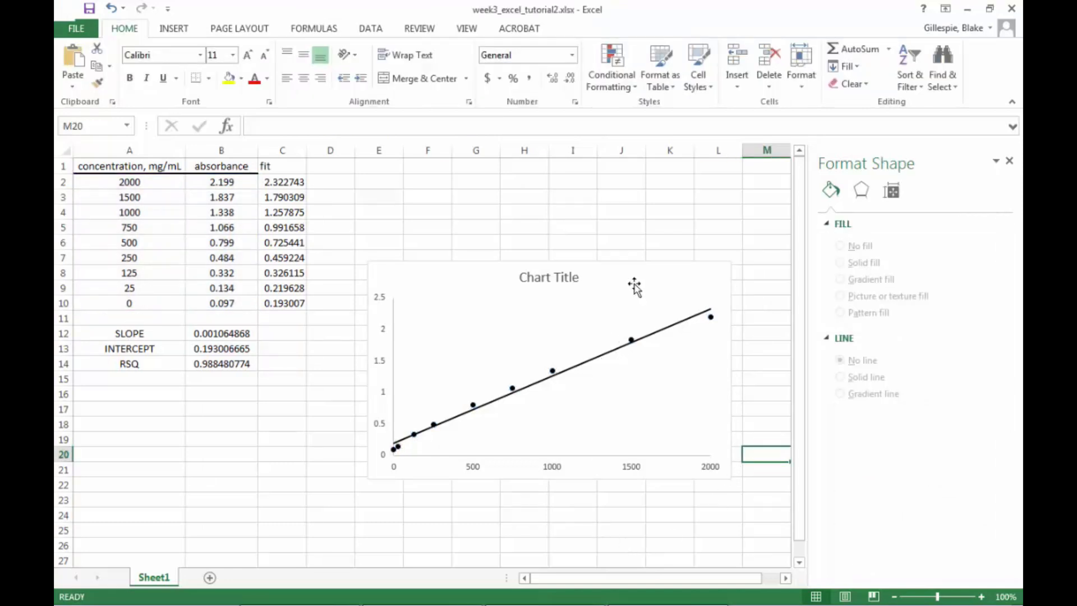
left_click_drag(636, 287, 644, 197)
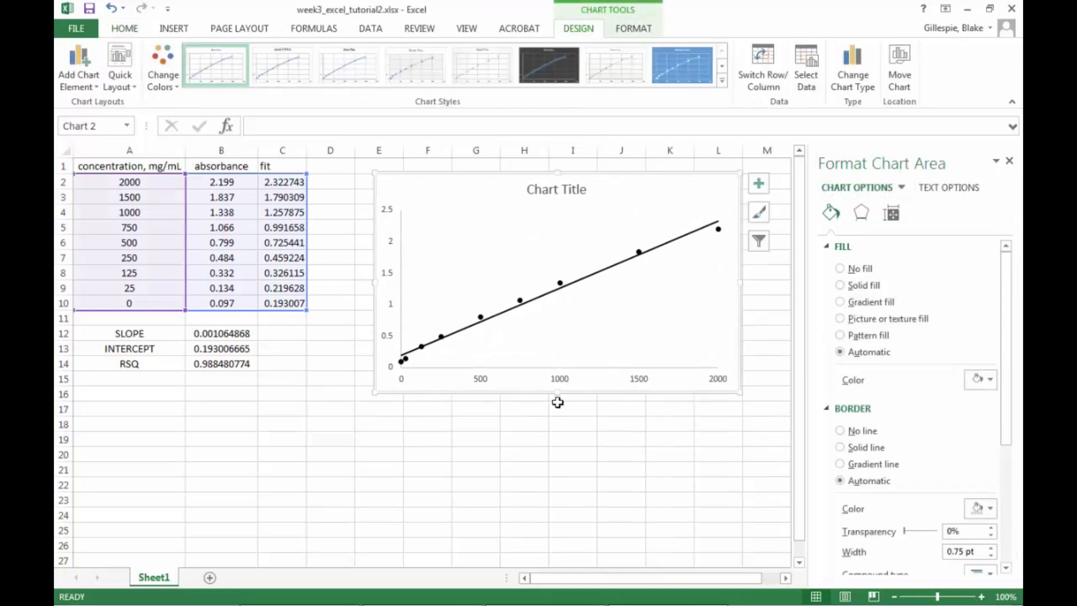
Head column D "residuals" in D1, and enter =B2-C2 in D2, filled down through D10.
left_click(333, 167)
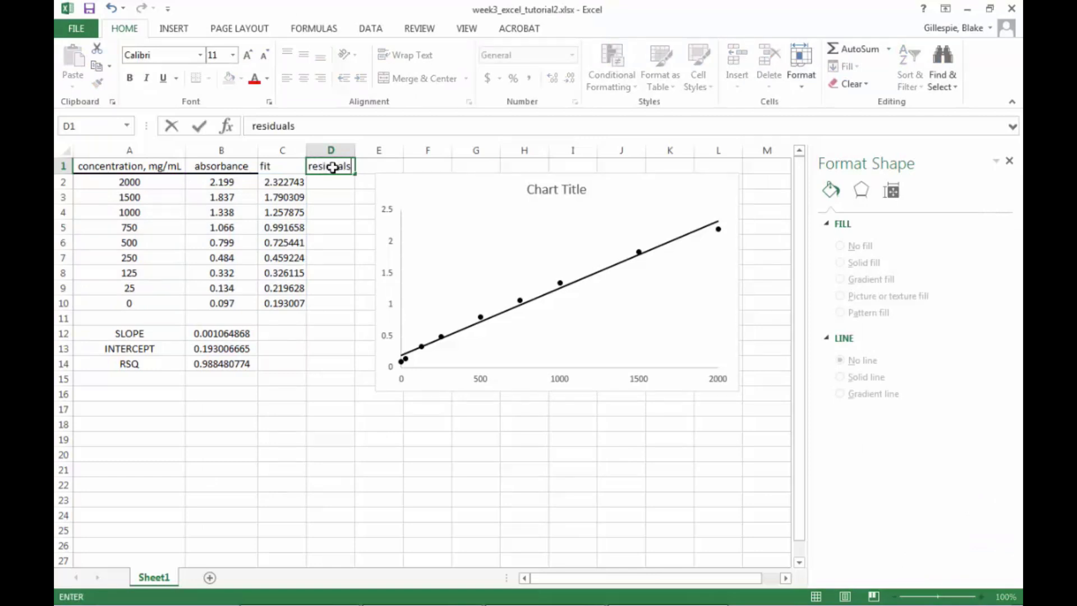
key("Return")
type("=")
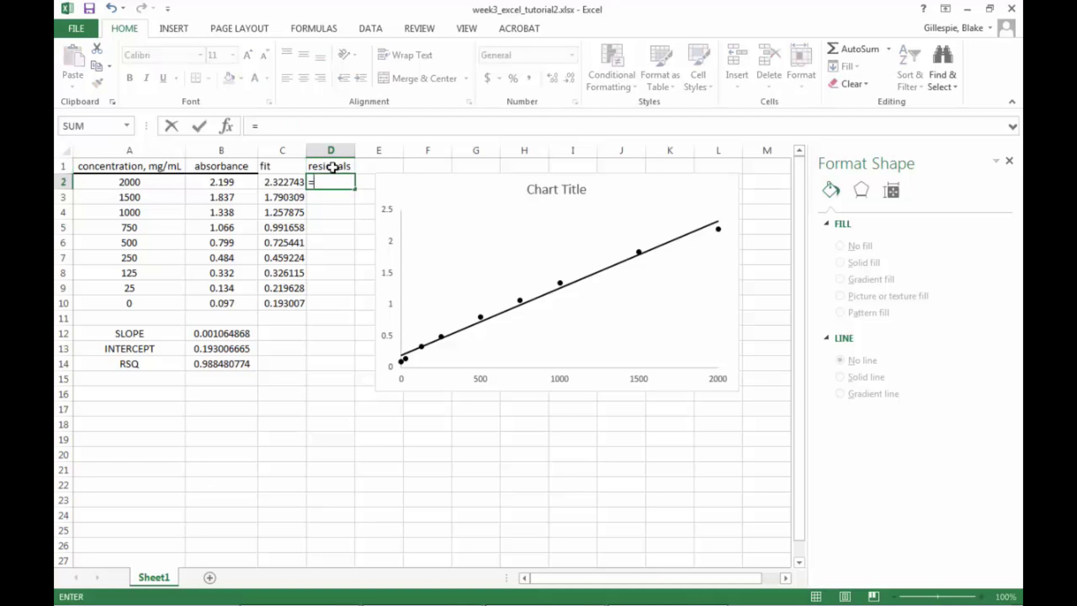
type("B")
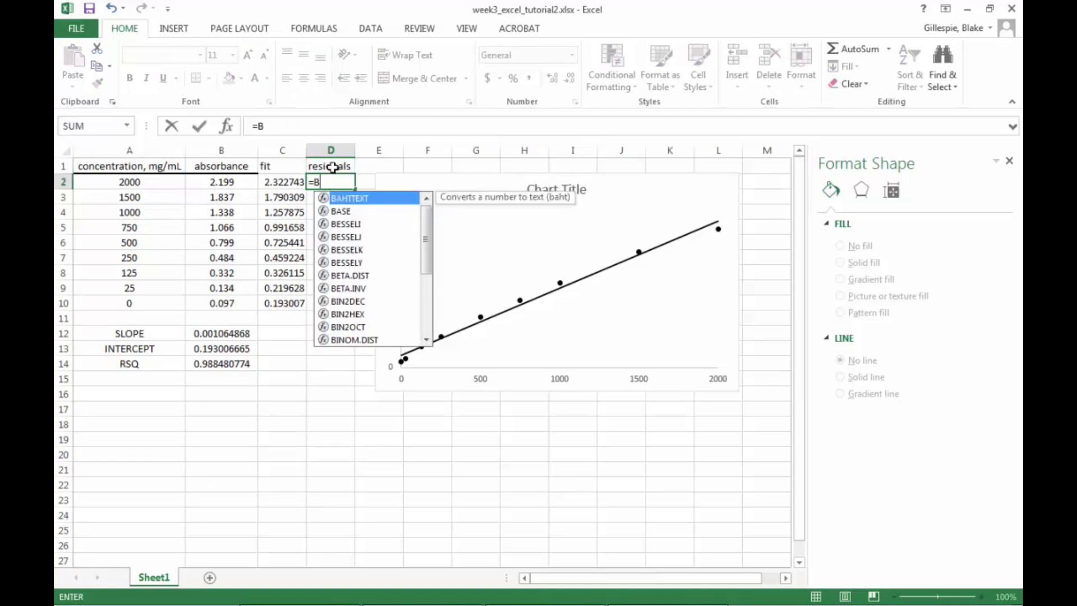
type("2-")
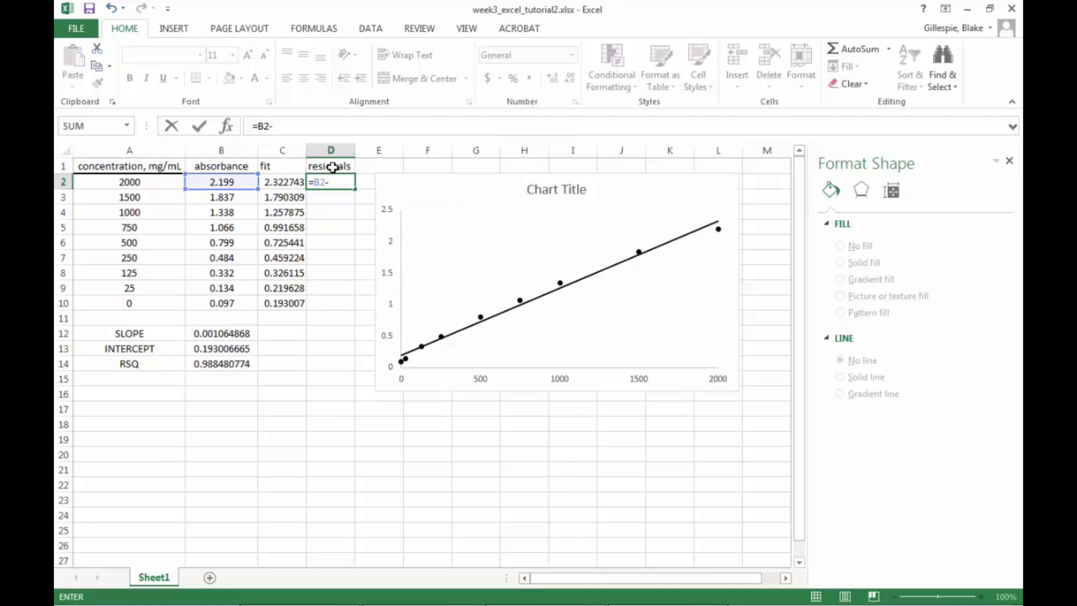
type("C2")
key("Return")
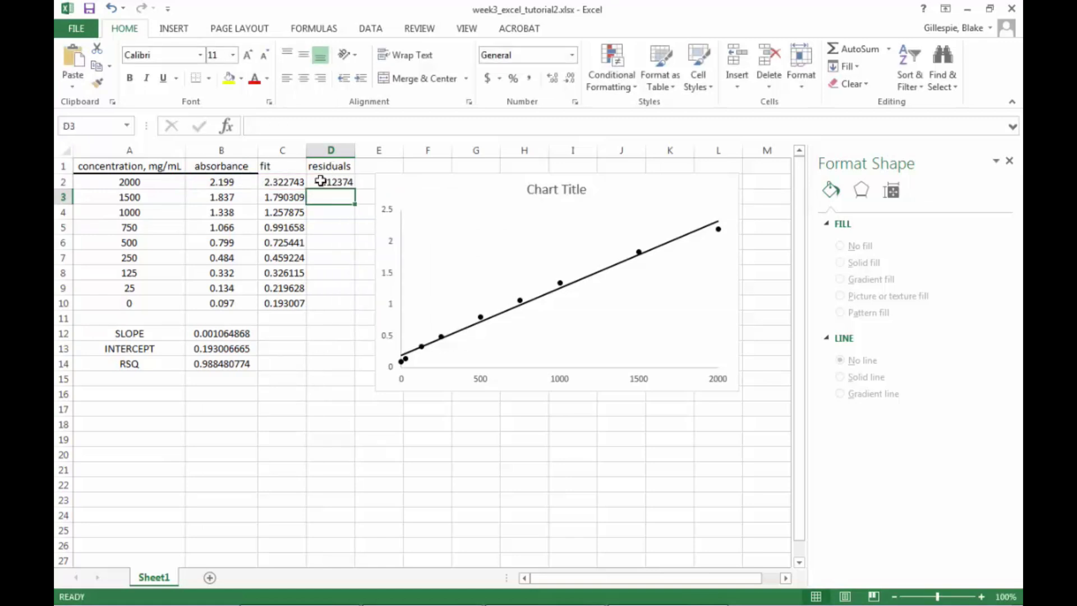
left_click(331, 182)
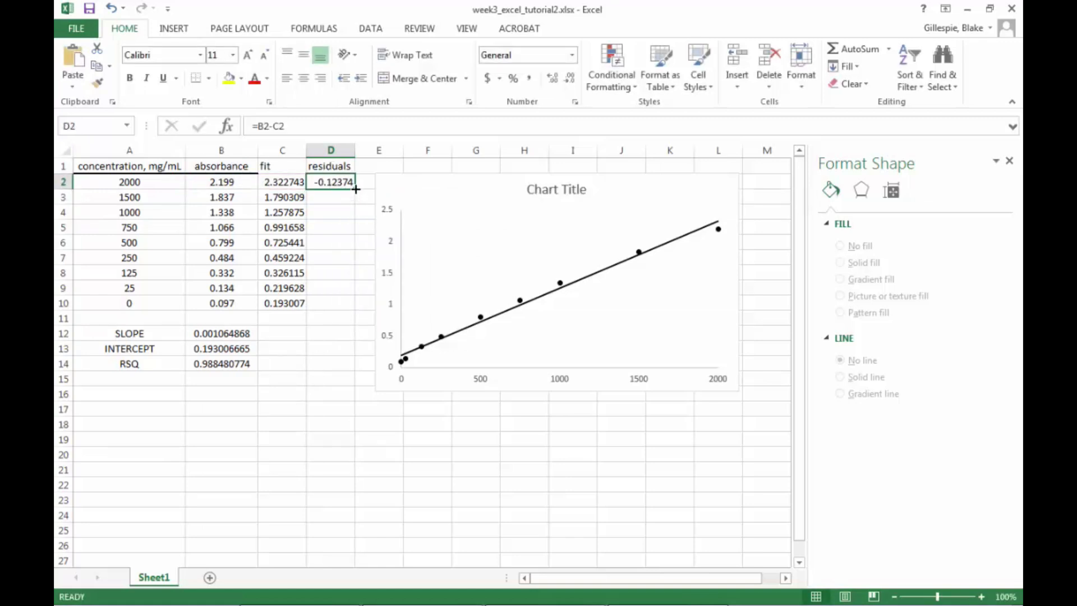
left_click_drag(355, 189, 350, 307)
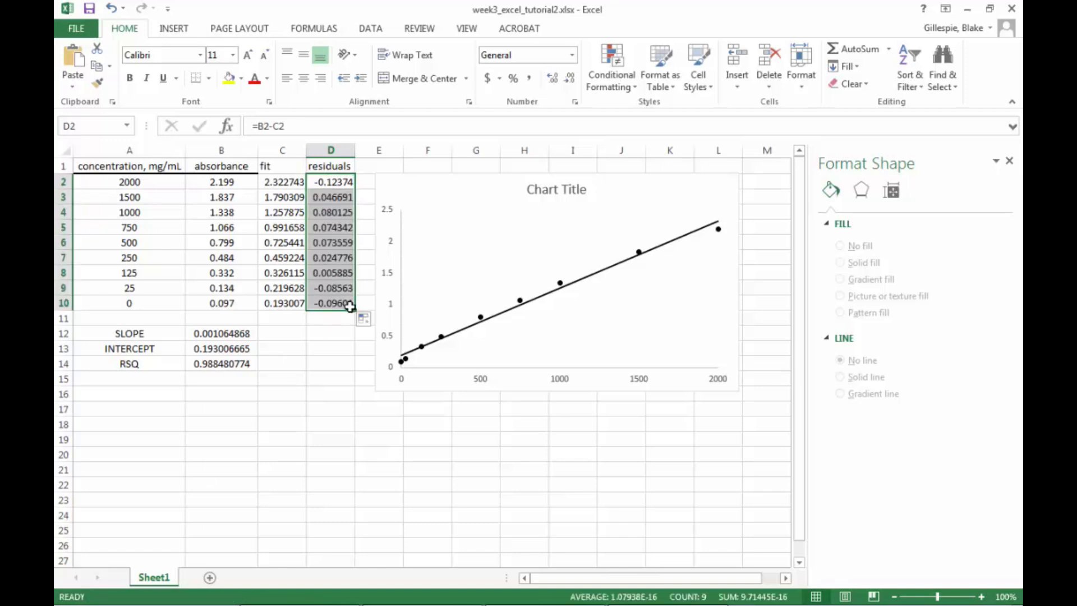
left_click(470, 438)
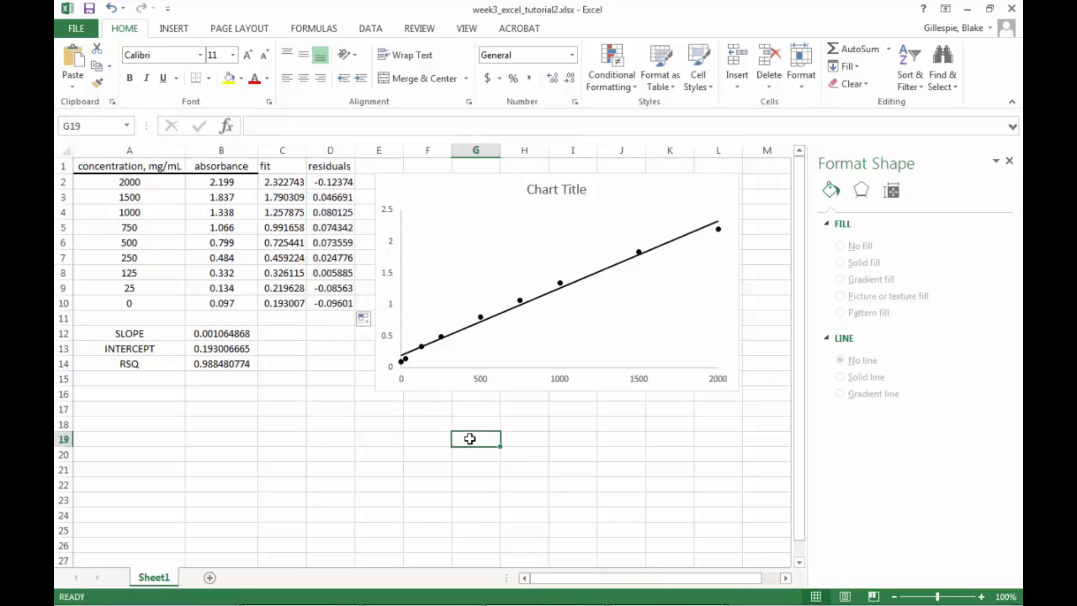
Apply a quick chart layout with axis titles and a legend, and delete the horizontal major gridlines it adds.
left_click(522, 337)
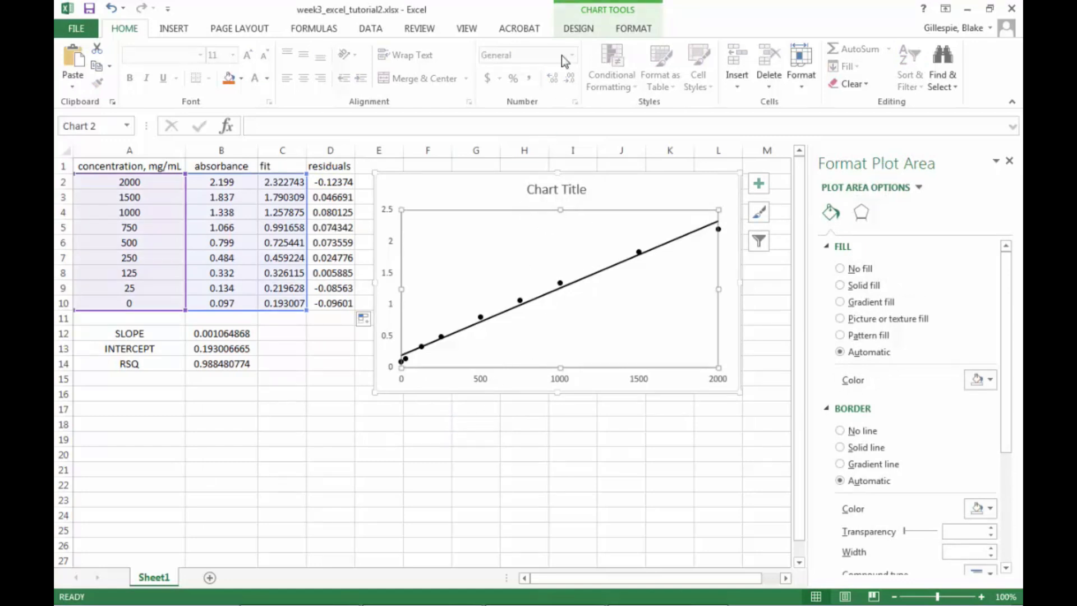
left_click(576, 31)
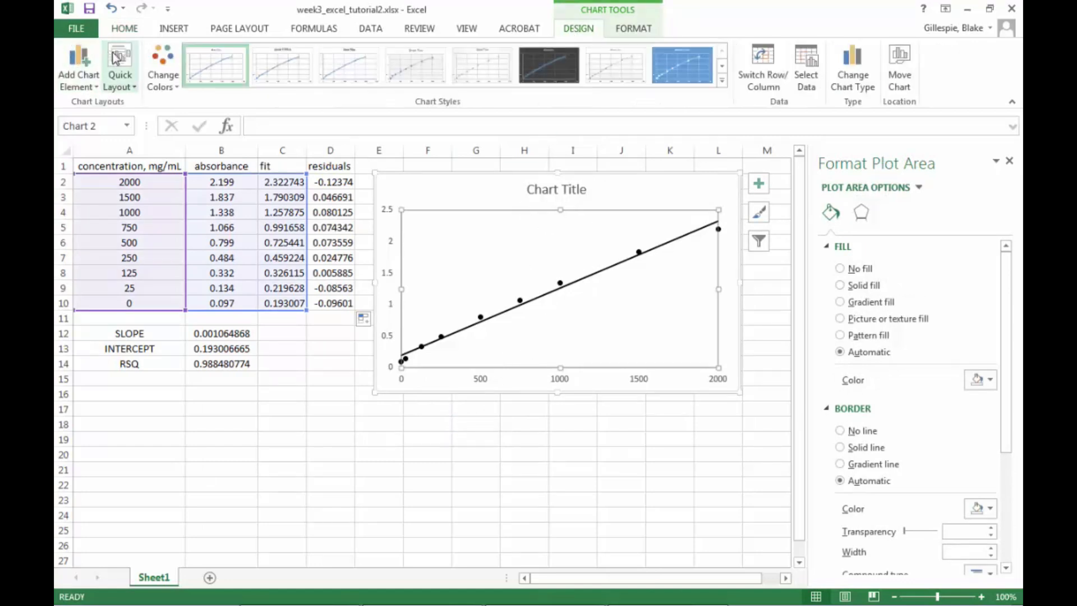
left_click(117, 58)
left_click(124, 115)
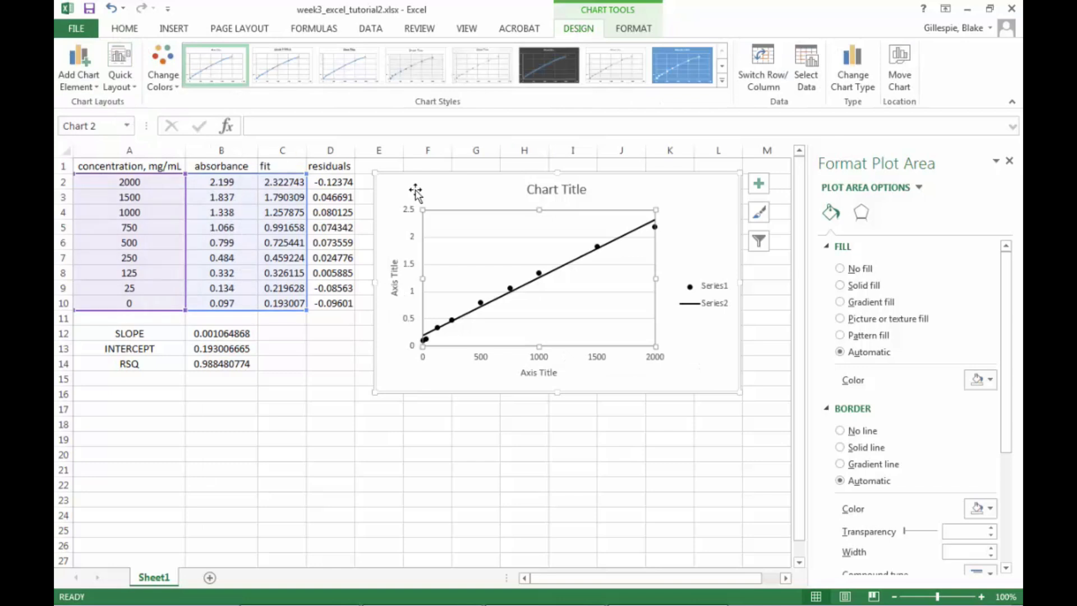
left_click(487, 237)
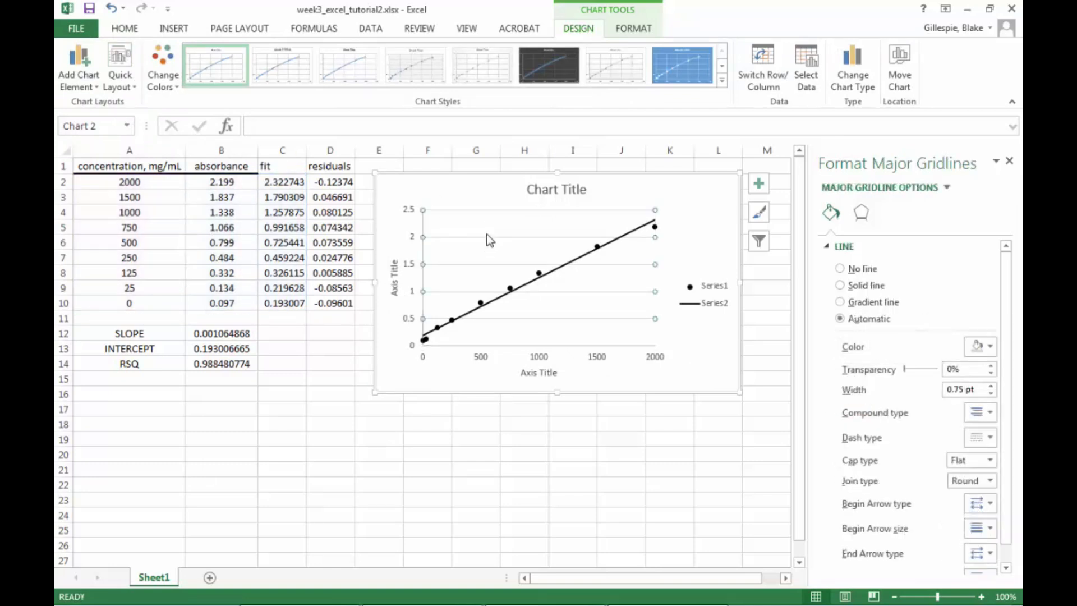
key("Delete")
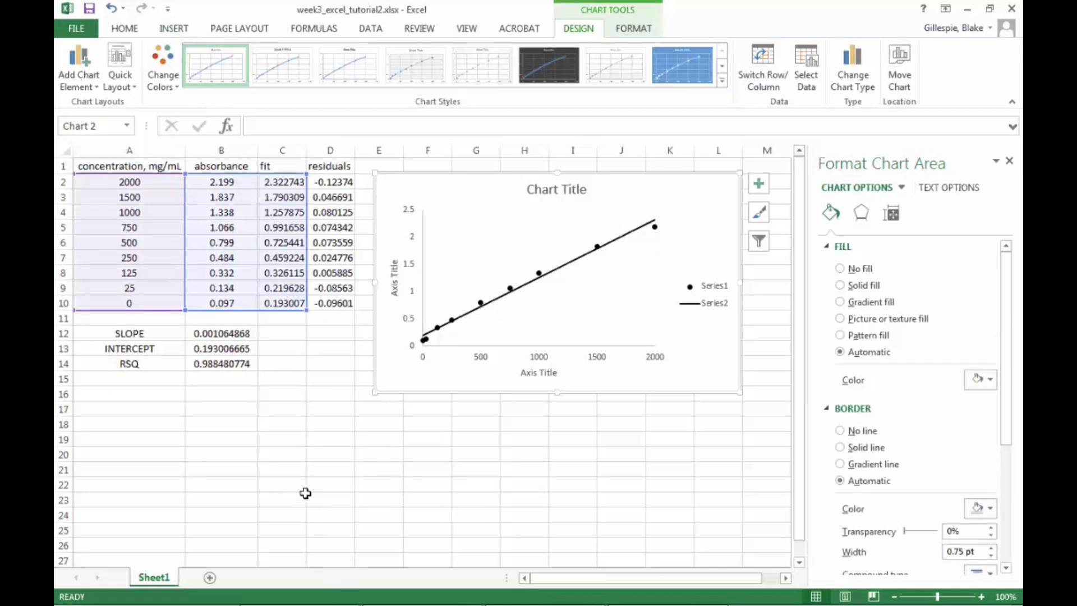
Insert a new blank scatter chart and apply a quick layout with a title, axis titles and a legend.
left_click(324, 463)
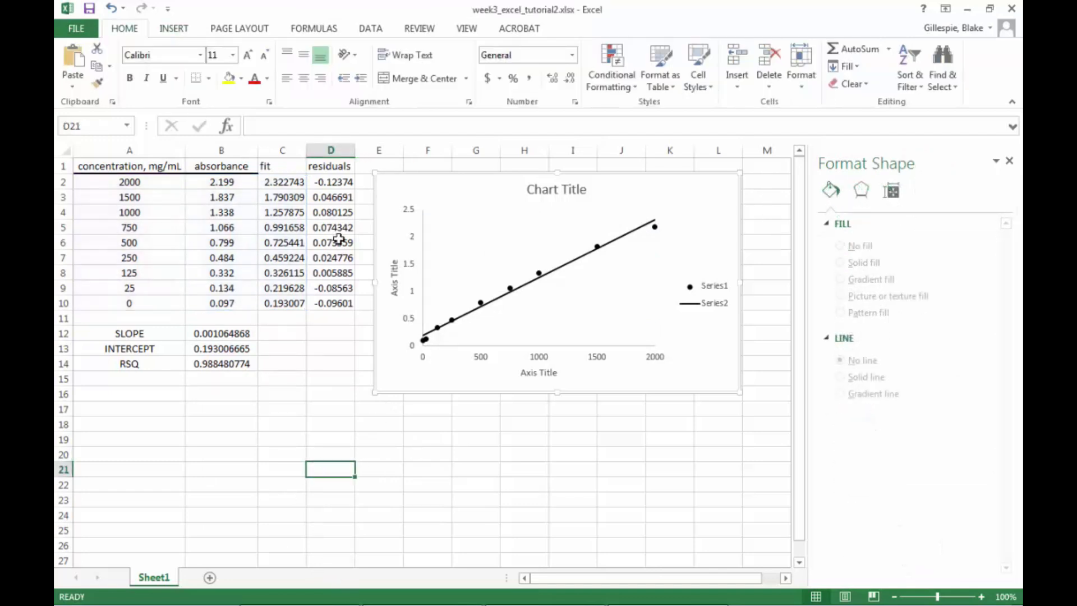
left_click(173, 28)
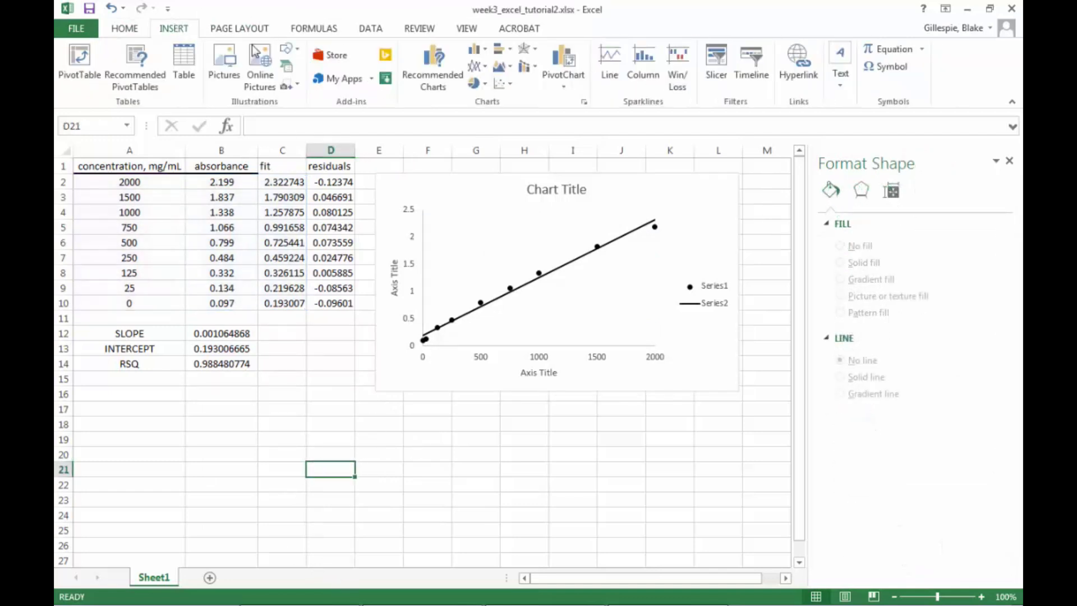
left_click(511, 89)
left_click(512, 132)
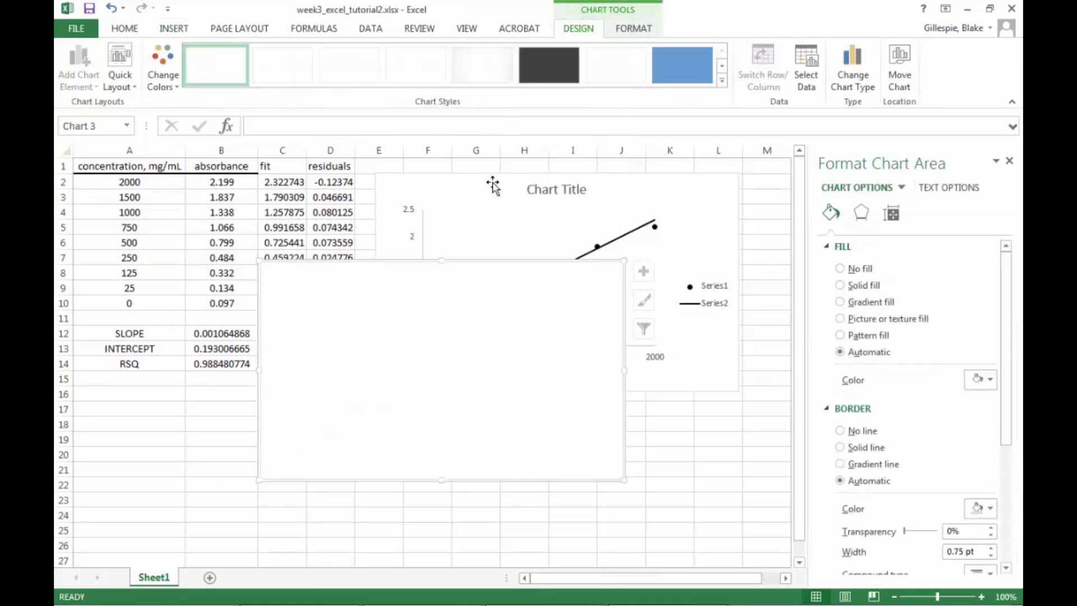
left_click(120, 79)
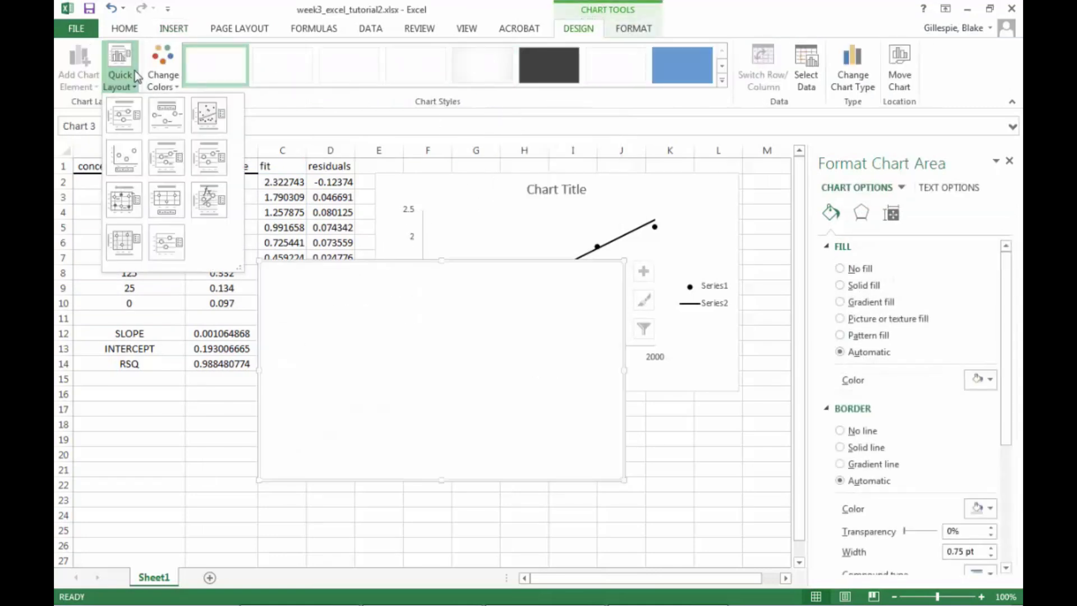
left_click(123, 112)
Add a series named "residuals" to the blank chart, with X values A2:A10 and Y values D2:D11.
right_click(512, 381)
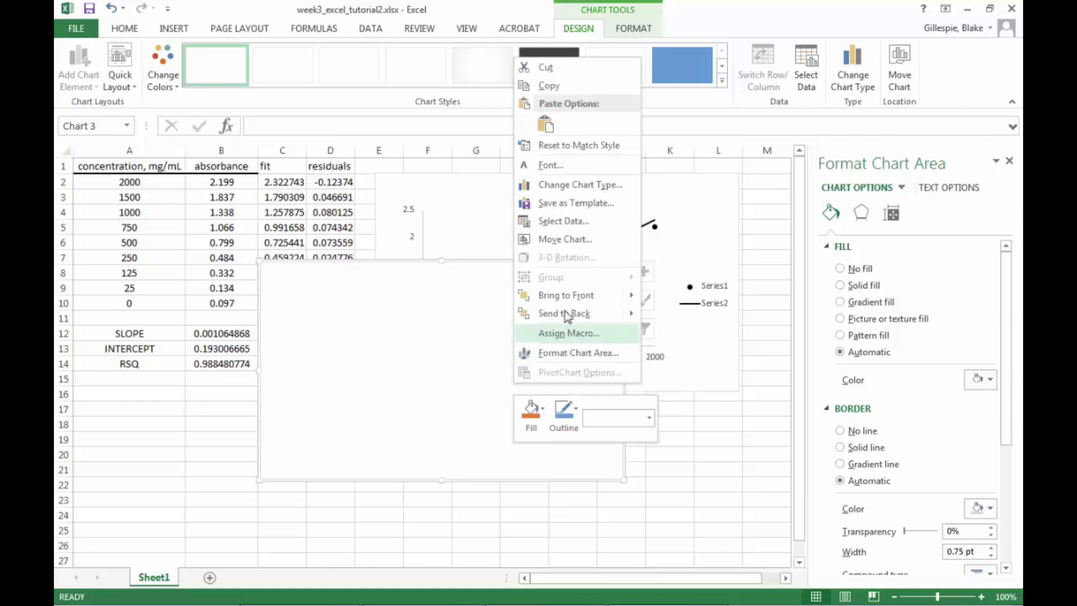
left_click(564, 221)
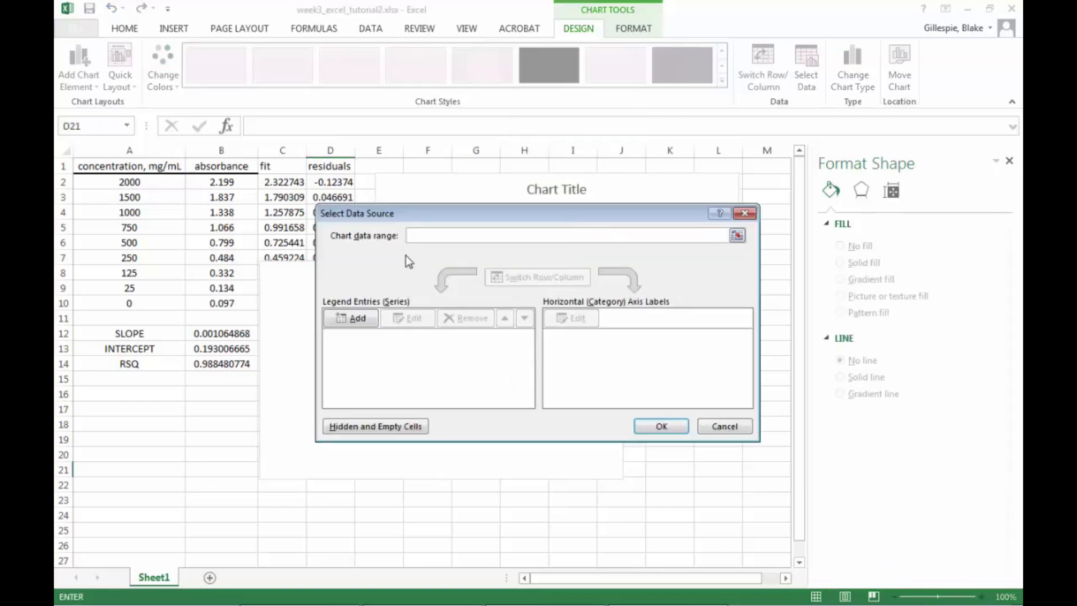
left_click(355, 317)
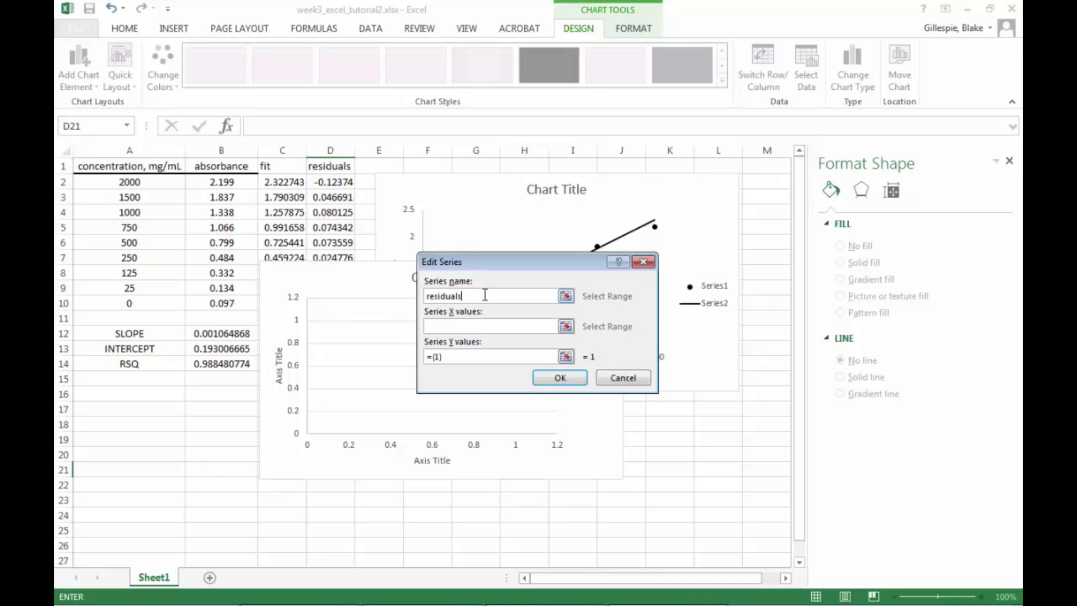
left_click(566, 326)
left_click_drag(137, 182, 124, 304)
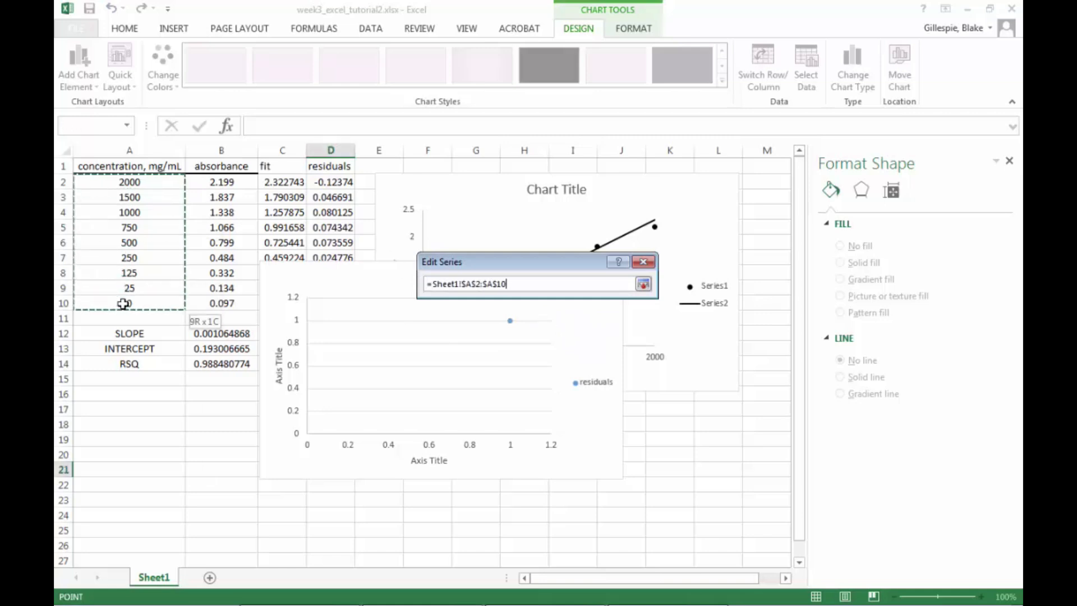
left_click(643, 284)
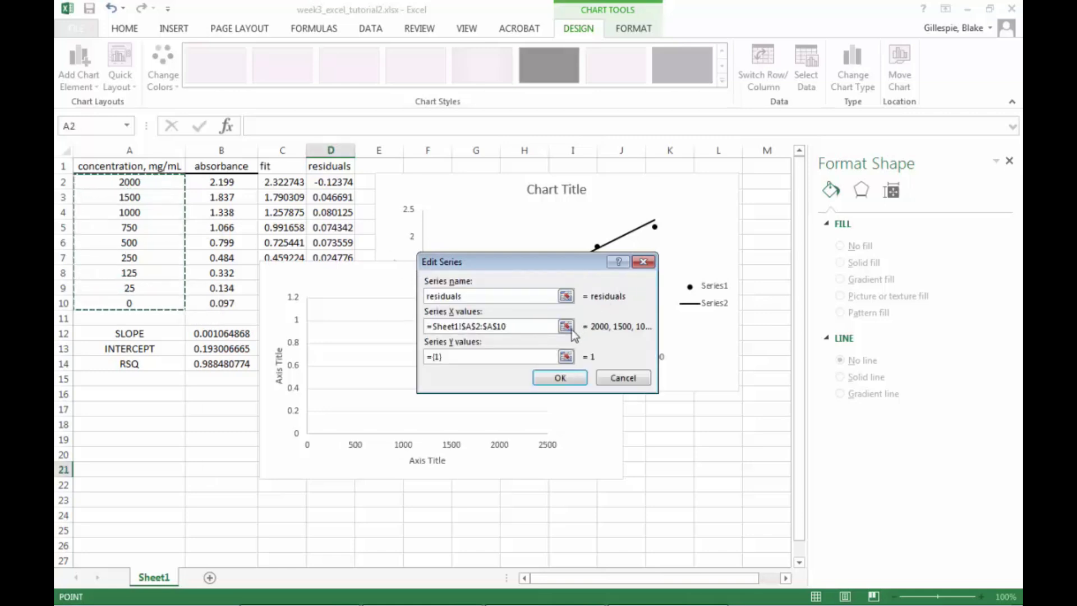
left_click(566, 356)
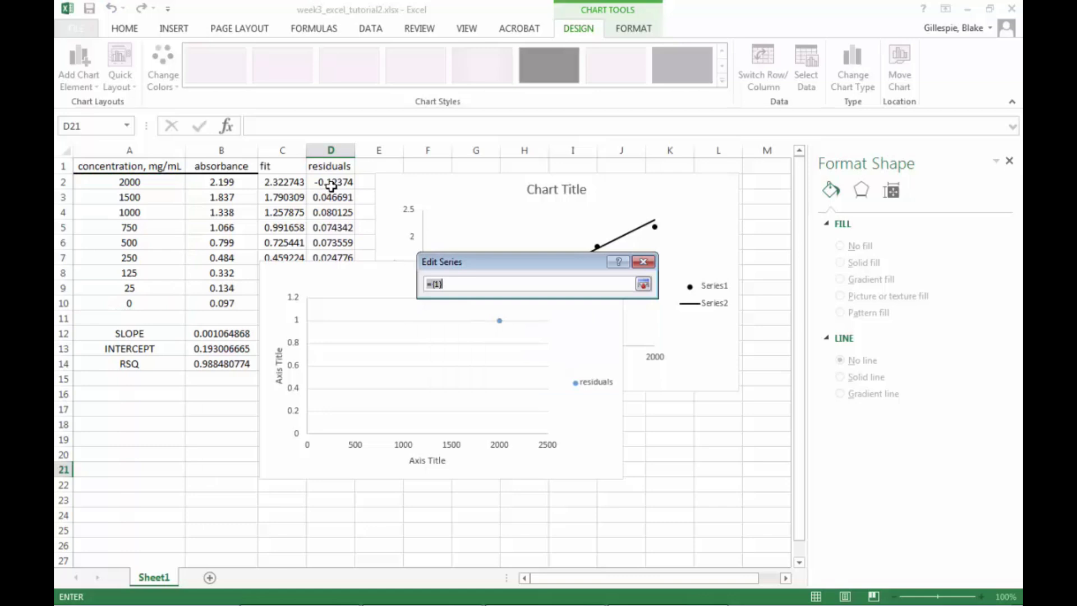
left_click_drag(331, 186, 322, 311)
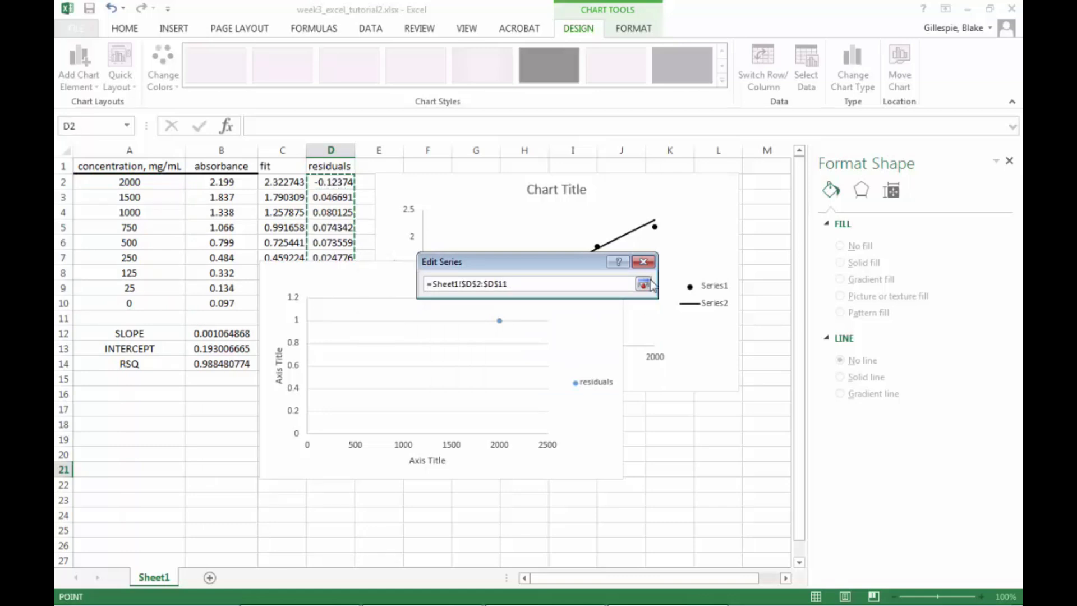
left_click(646, 284)
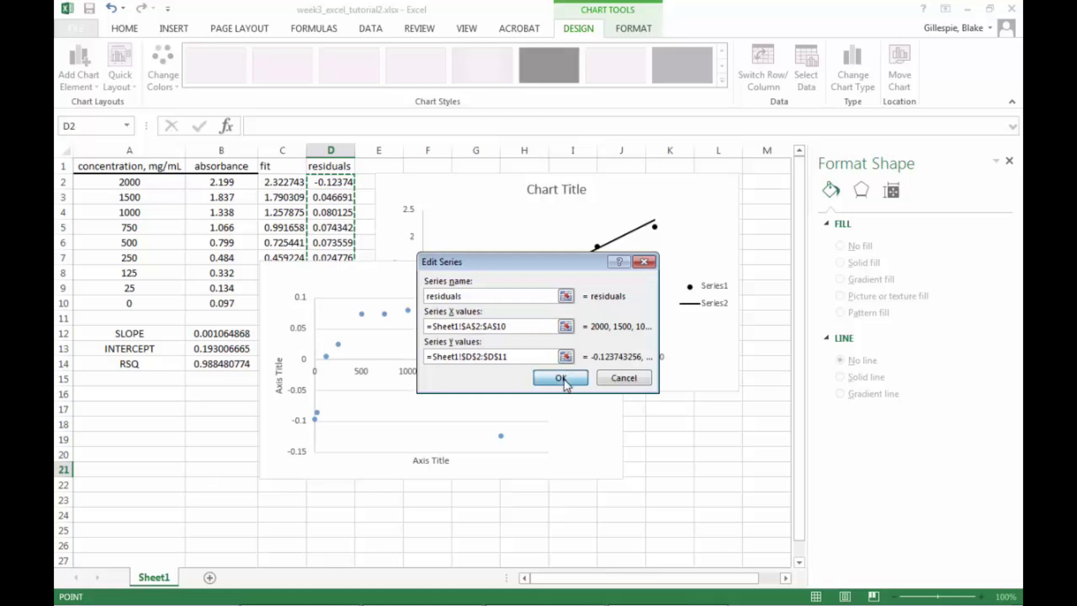
left_click(561, 379)
left_click(662, 428)
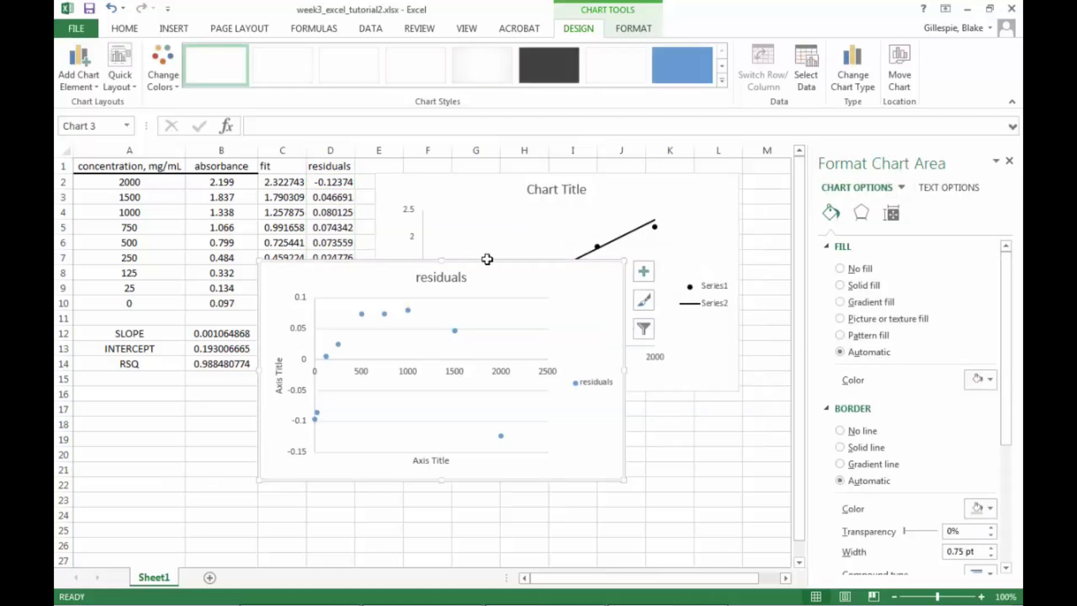
Move the residuals chart directly below the fitted-line chart and shorten it to a bit over half its height.
left_click_drag(485, 257, 601, 401)
scroll(790, 516, "down", 1)
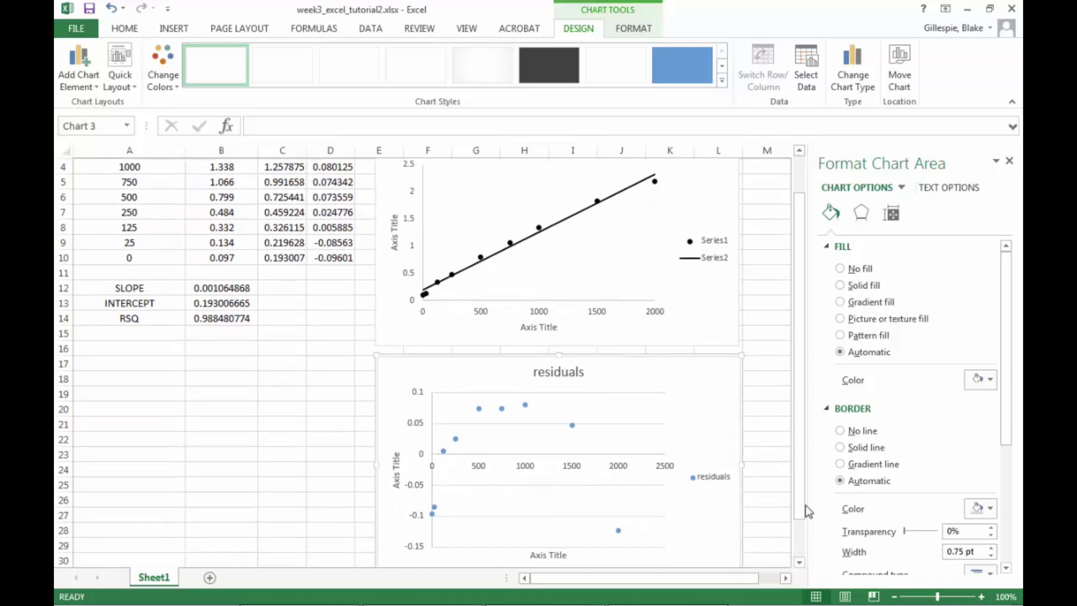
scroll(780, 499, "down", 2)
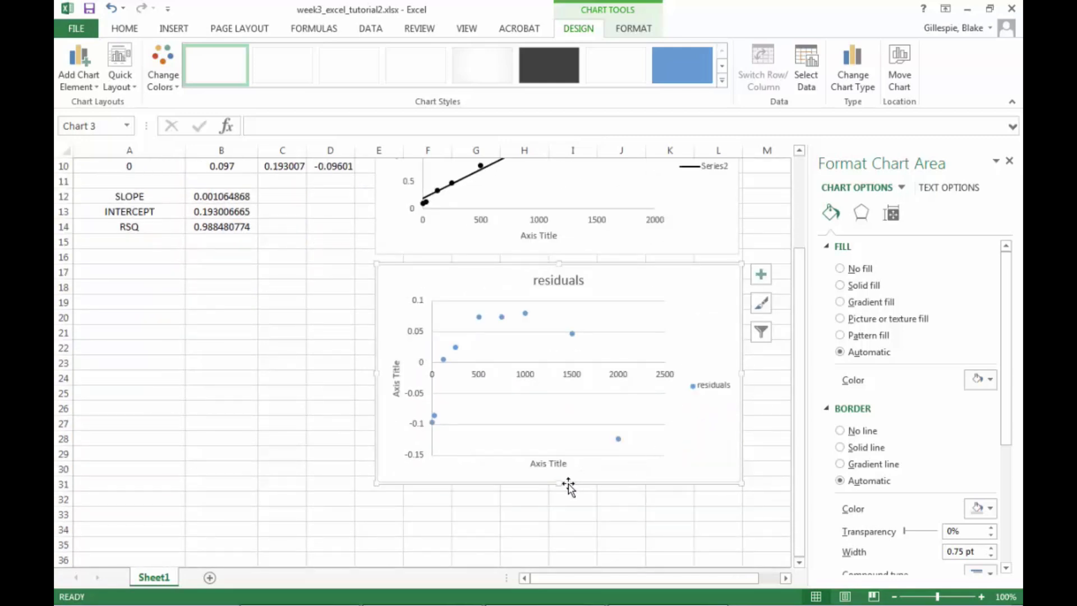
left_click_drag(560, 481, 557, 400)
Delete the horizontal major gridlines from the residuals chart.
left_click(654, 305)
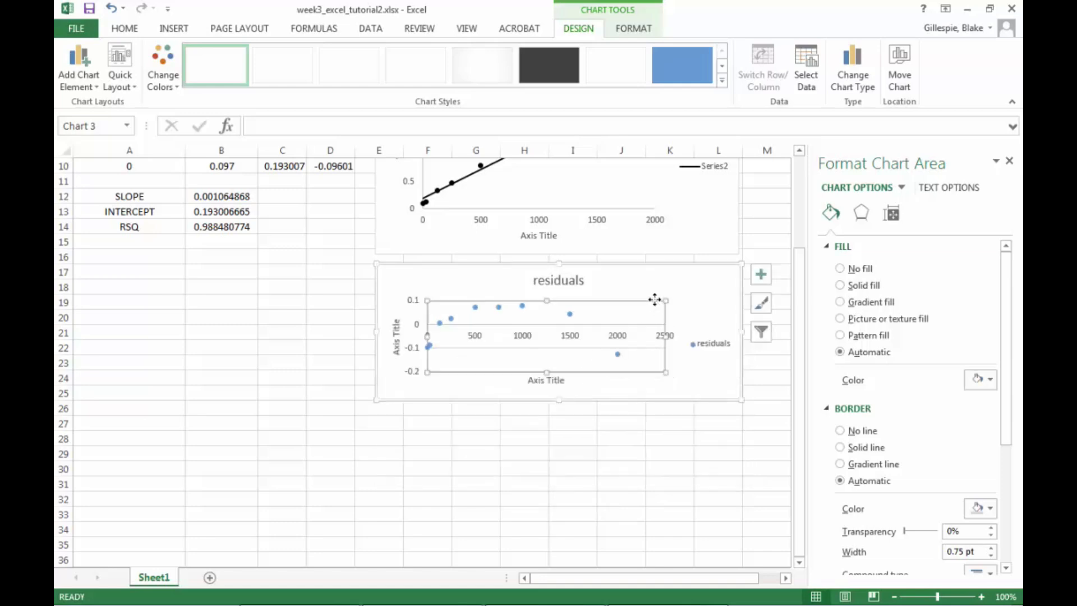
left_click(705, 343)
left_click(654, 303)
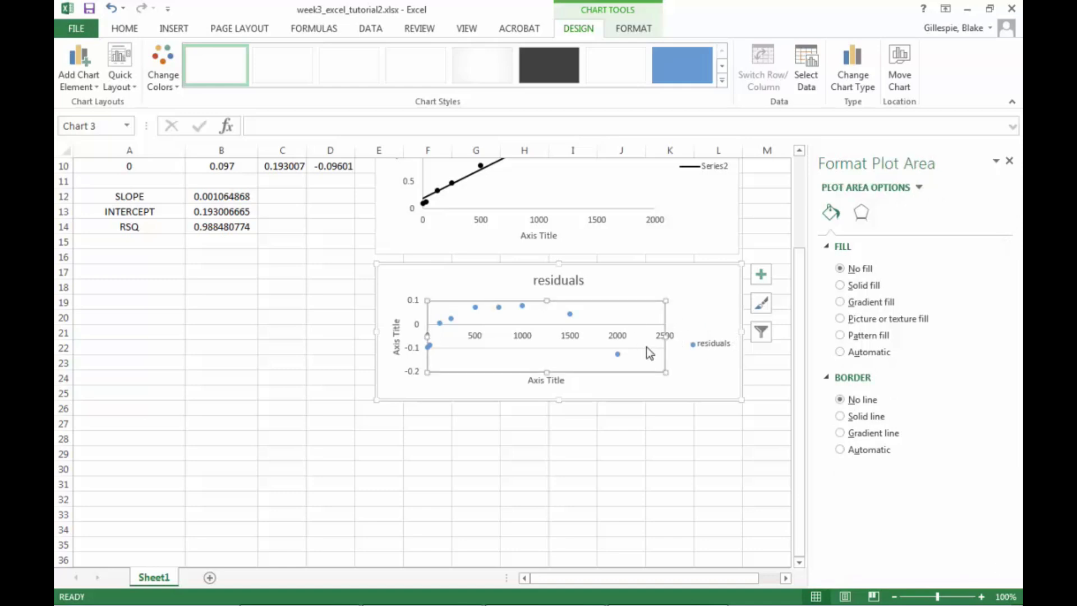
left_click(648, 347)
key("Delete")
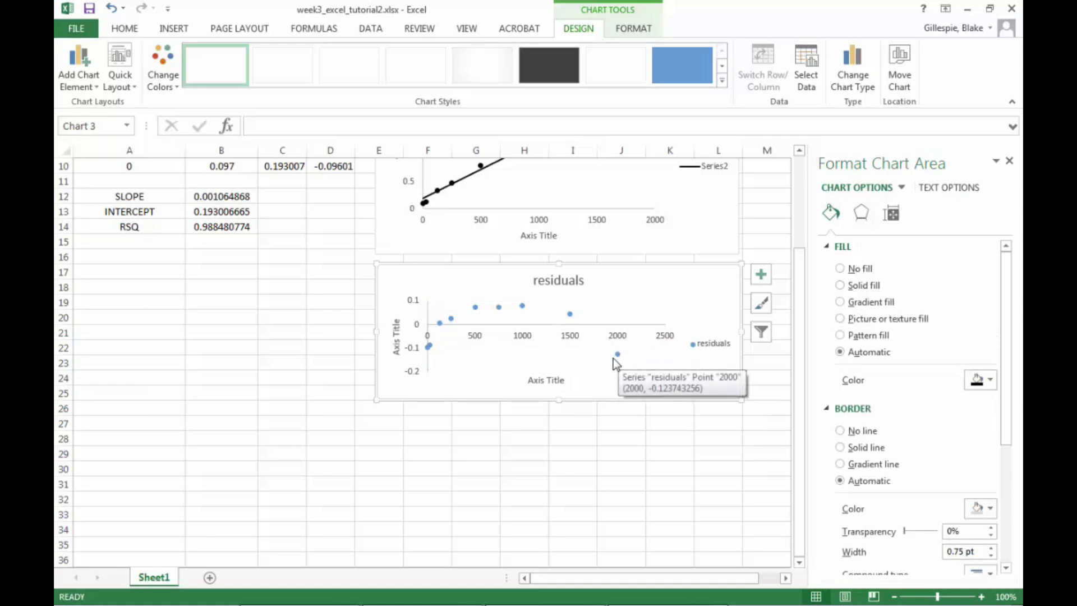
Give the residuals series markers a solid black fill.
left_click(618, 355)
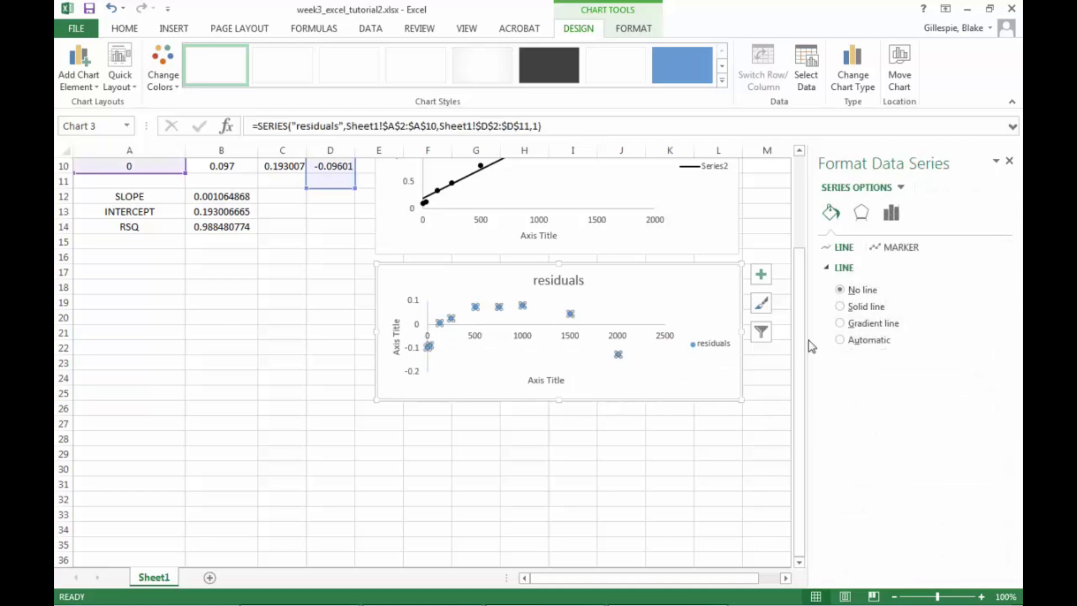
left_click(894, 248)
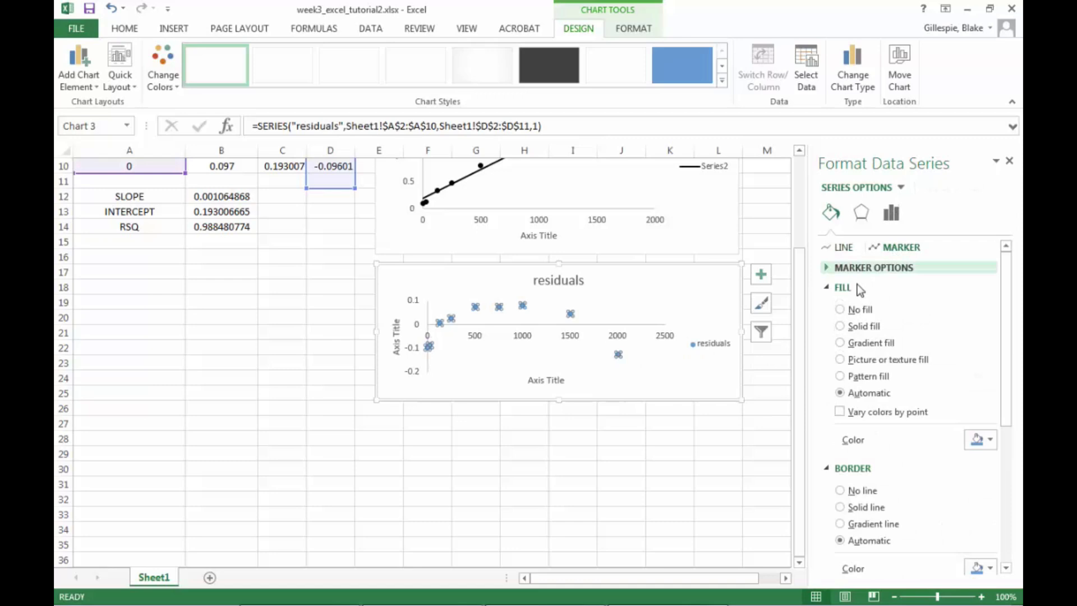
left_click(839, 326)
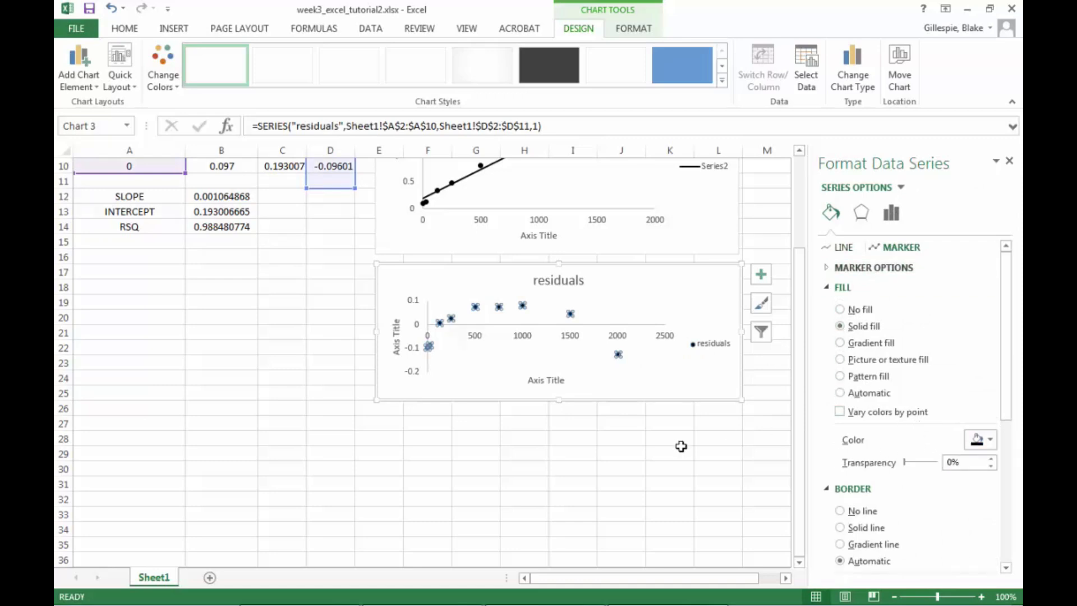
left_click(707, 495)
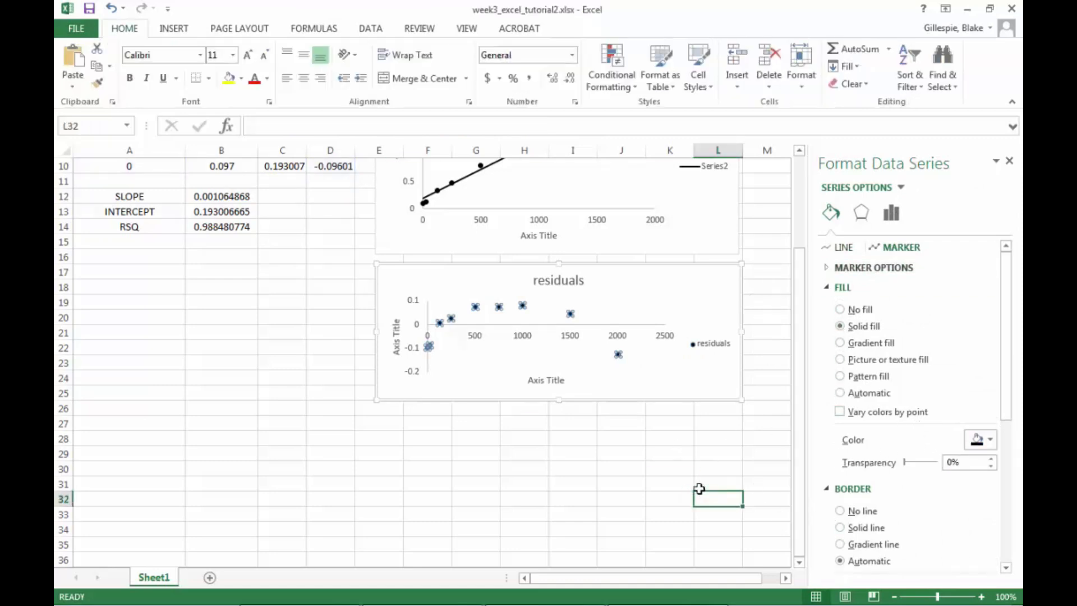
left_click(602, 423)
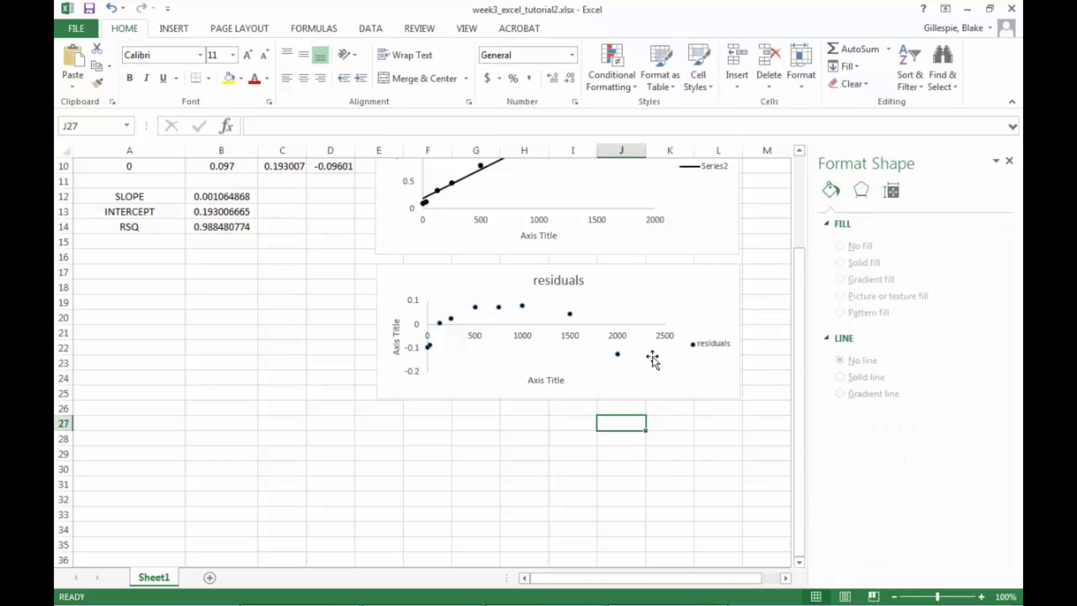
Set the maximum bound of the residuals chart's horizontal axis to 2000.
left_click(668, 339)
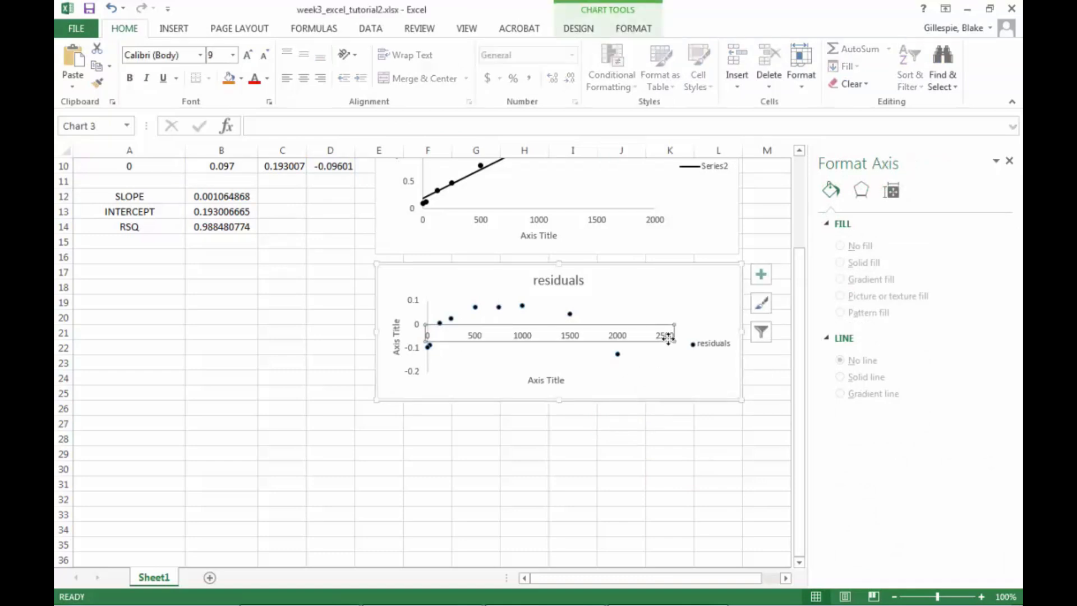
double_click(934, 308)
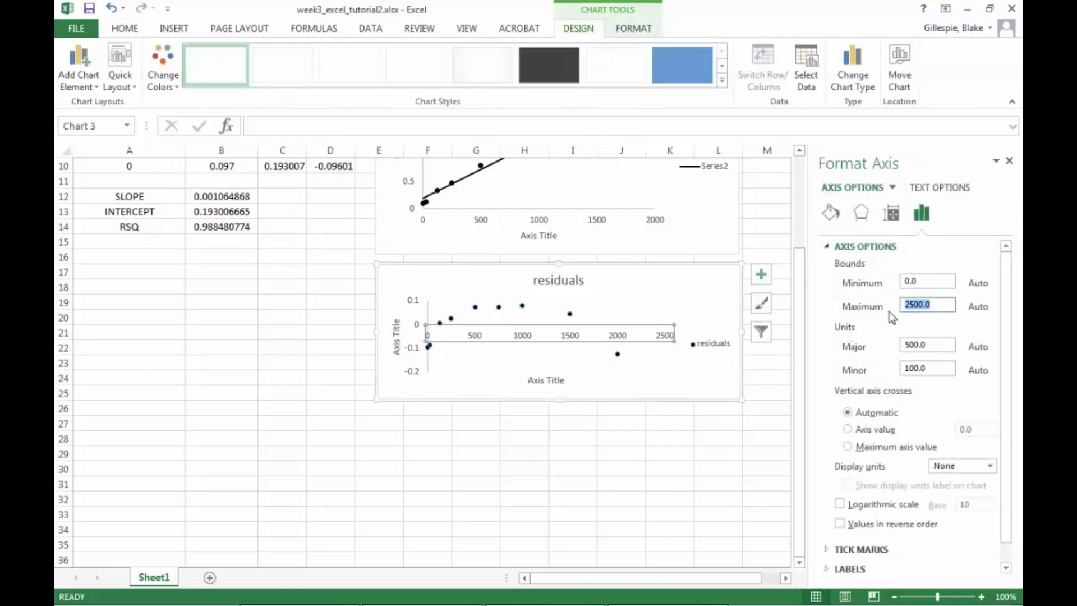
type("2000")
key("Return")
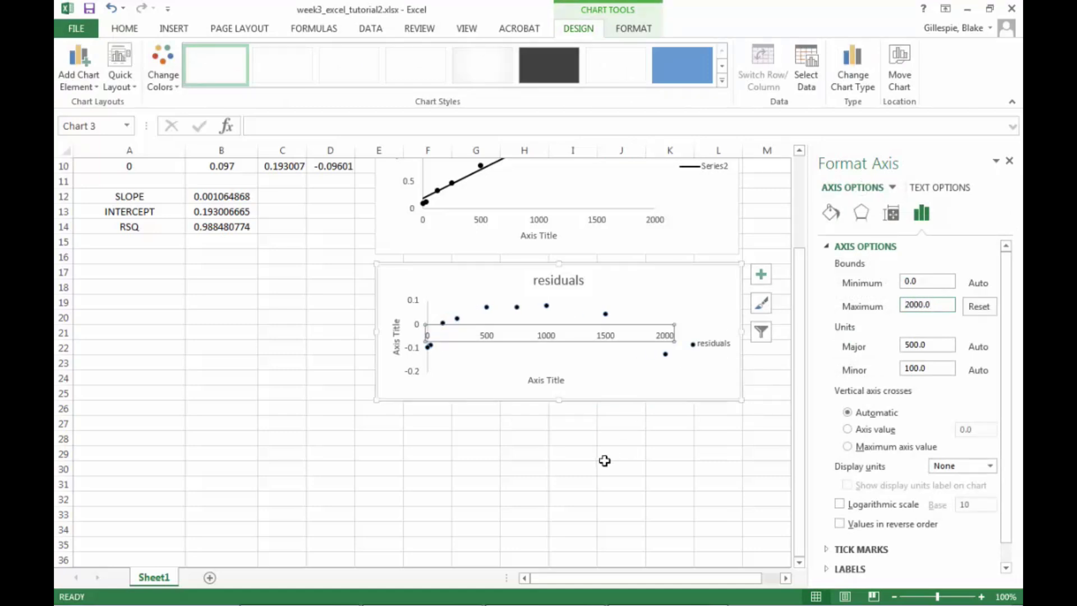
Change the residuals markers' automatic border to a solid black line matching their fill.
left_click(665, 353)
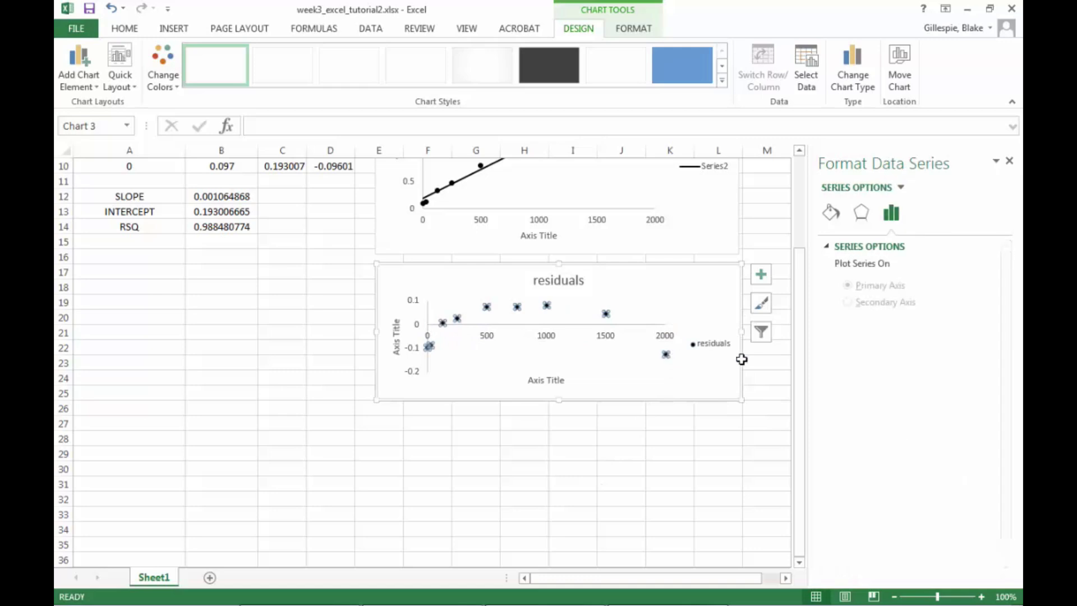
left_click(833, 216)
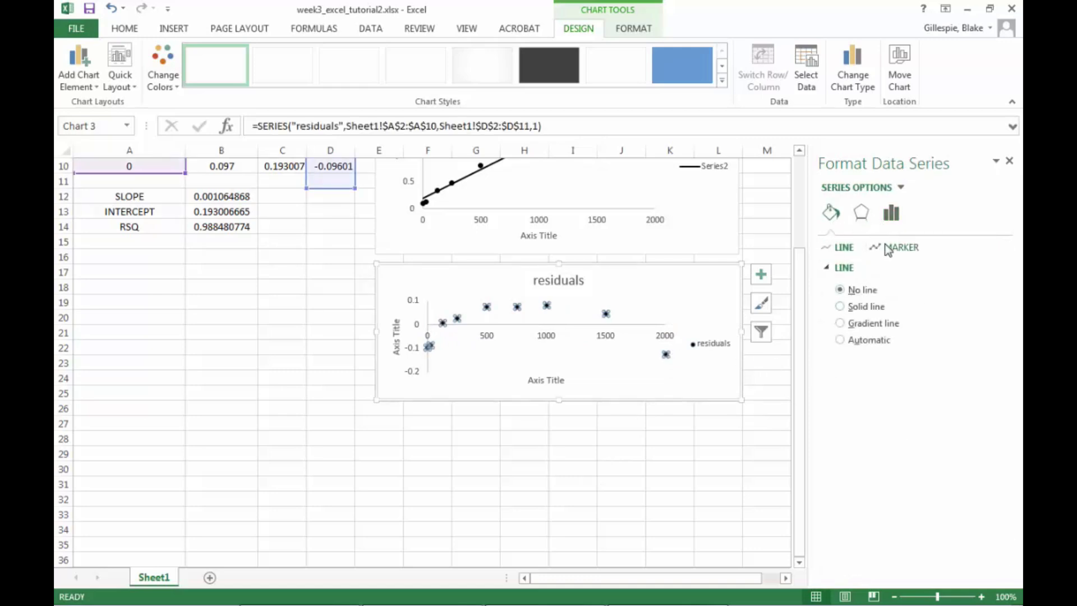
left_click(892, 248)
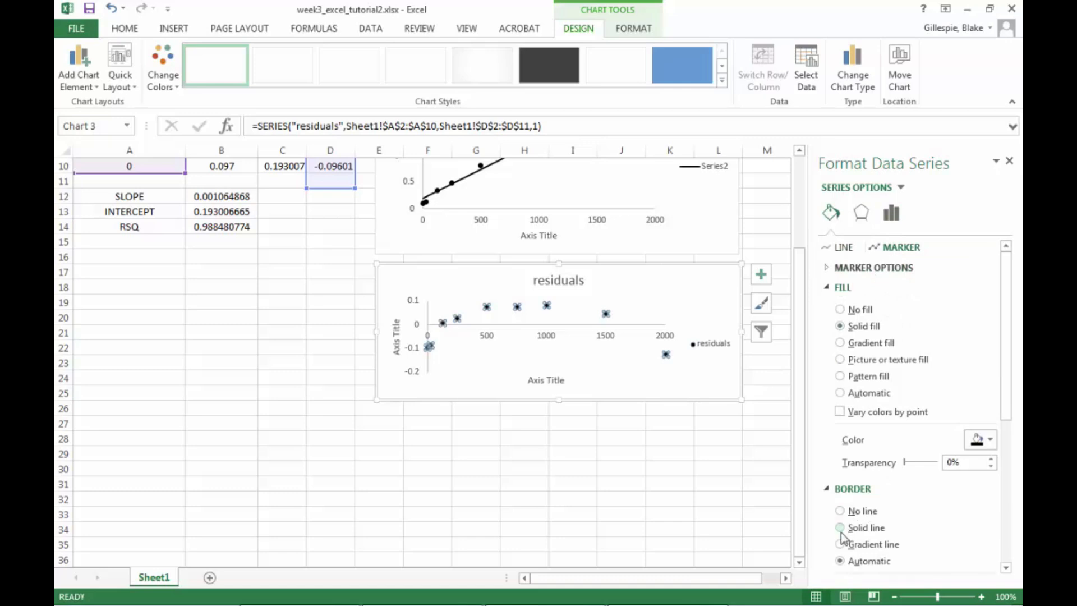
left_click(839, 511)
left_click(621, 438)
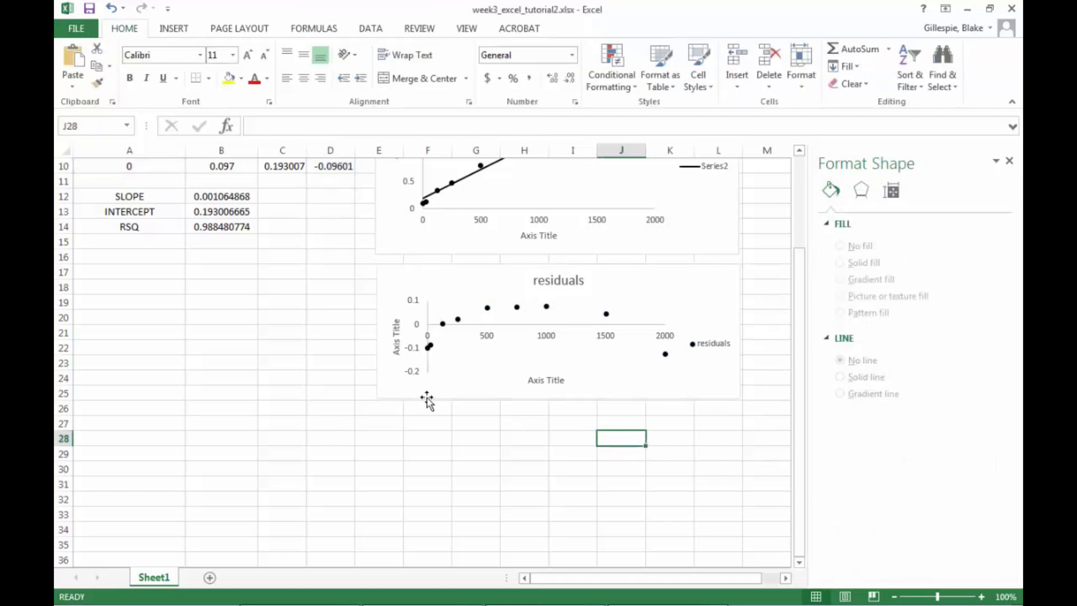
Set the label position of the residuals chart's horizontal axis to Low.
left_click(664, 337)
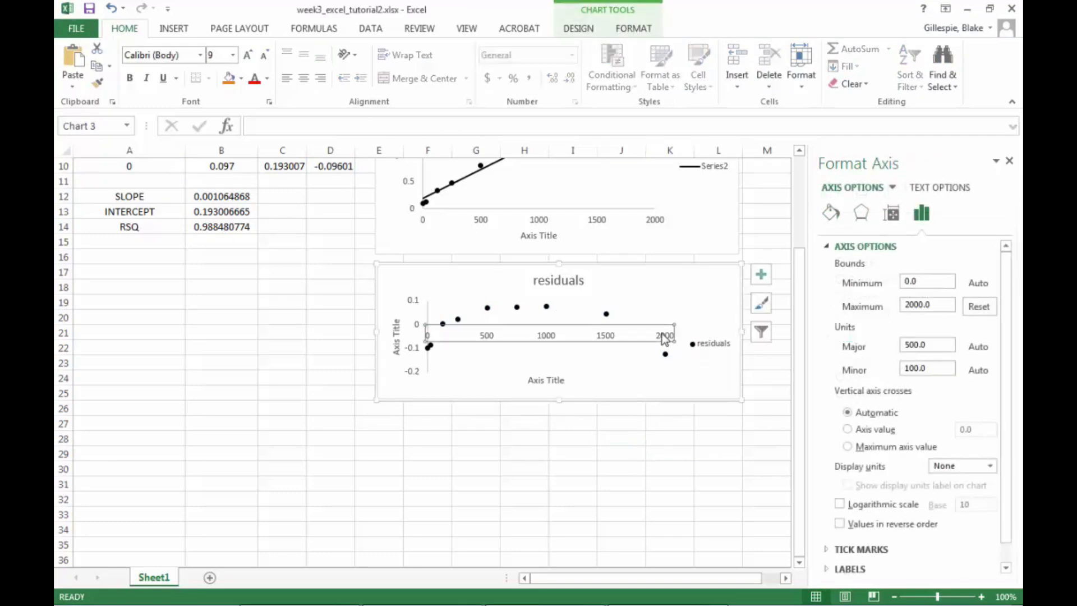
right_click(662, 333)
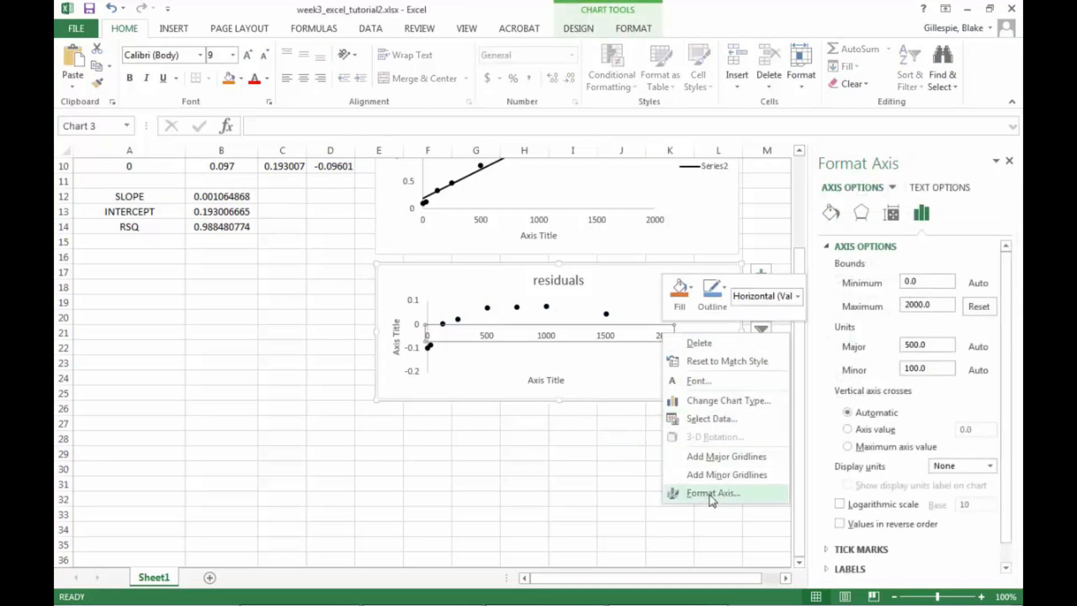
left_click(826, 569)
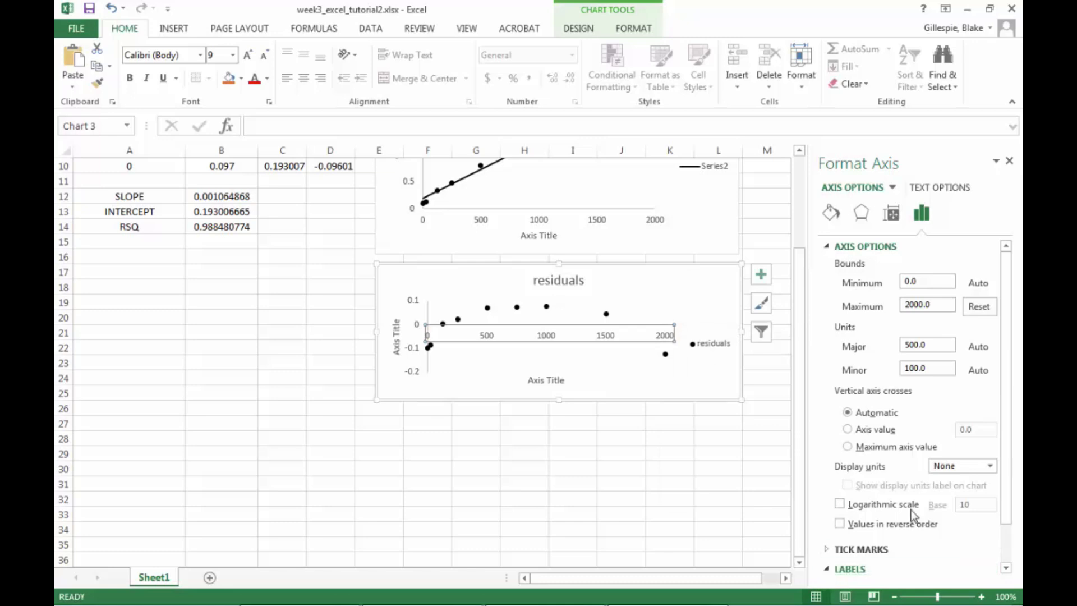
scroll(912, 509, "down", 1)
scroll(913, 515, "down", 1)
left_click(989, 542)
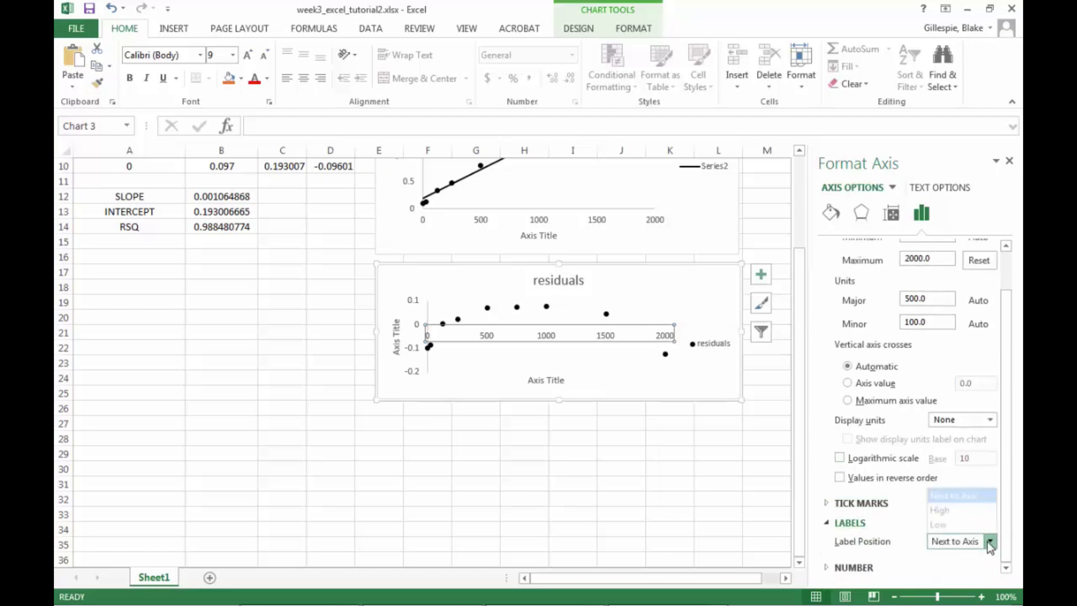
left_click(989, 541)
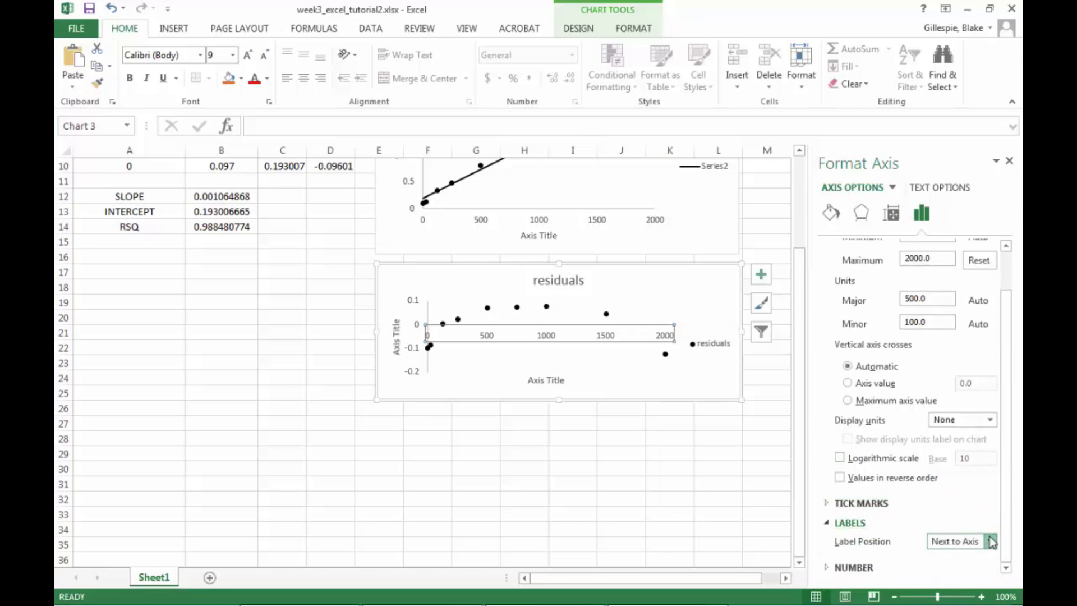
left_click(990, 541)
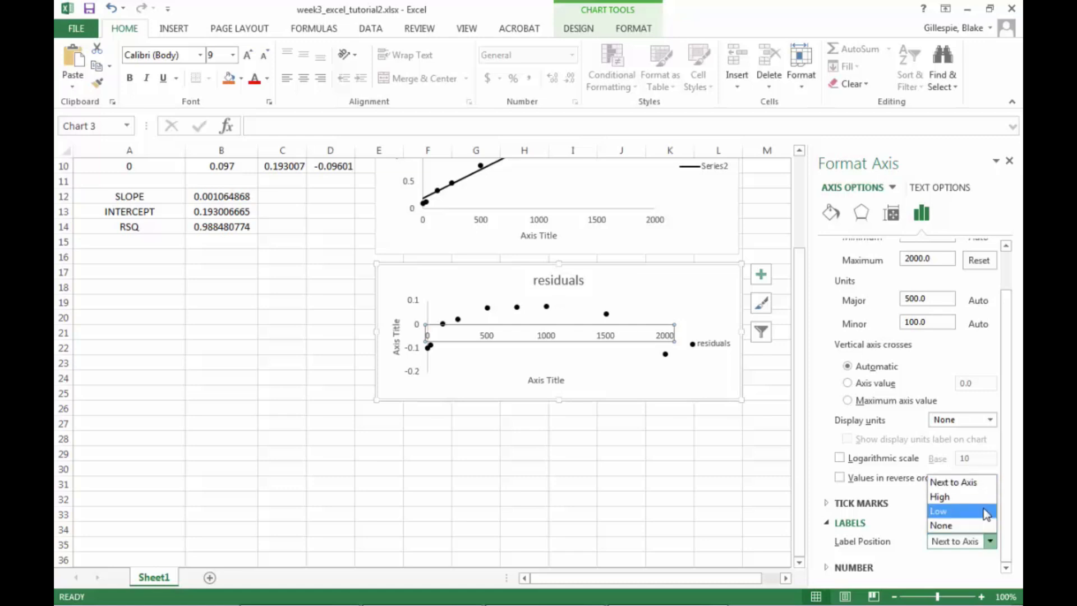
left_click(986, 511)
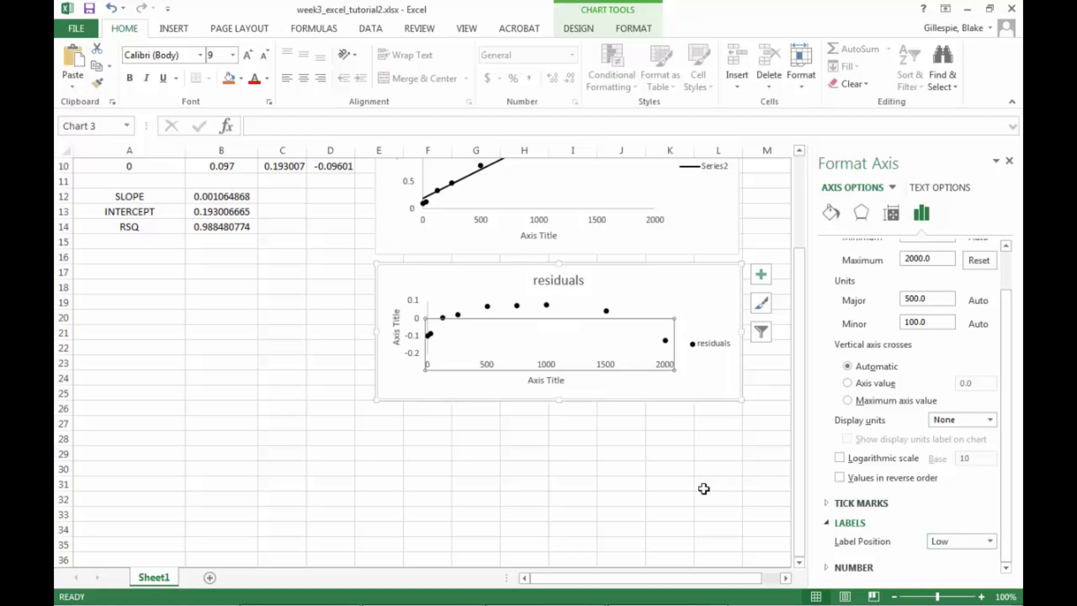
left_click(679, 488)
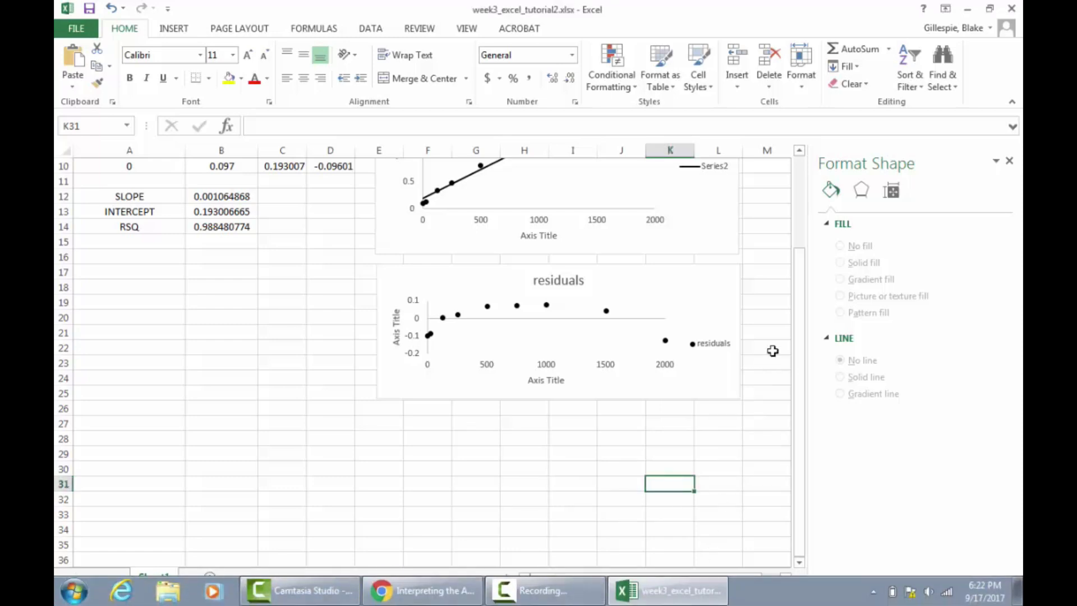
Close the formatting pane and delete the legends from both the fitted-line chart and the residuals chart.
scroll(801, 336, "up", 3)
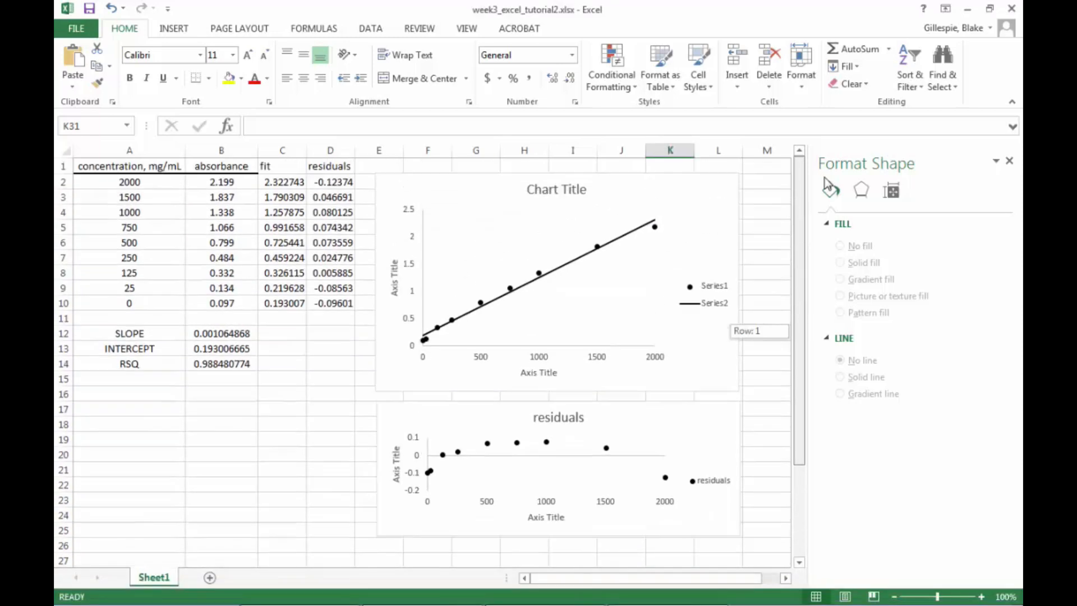
left_click(1009, 162)
left_click(722, 289)
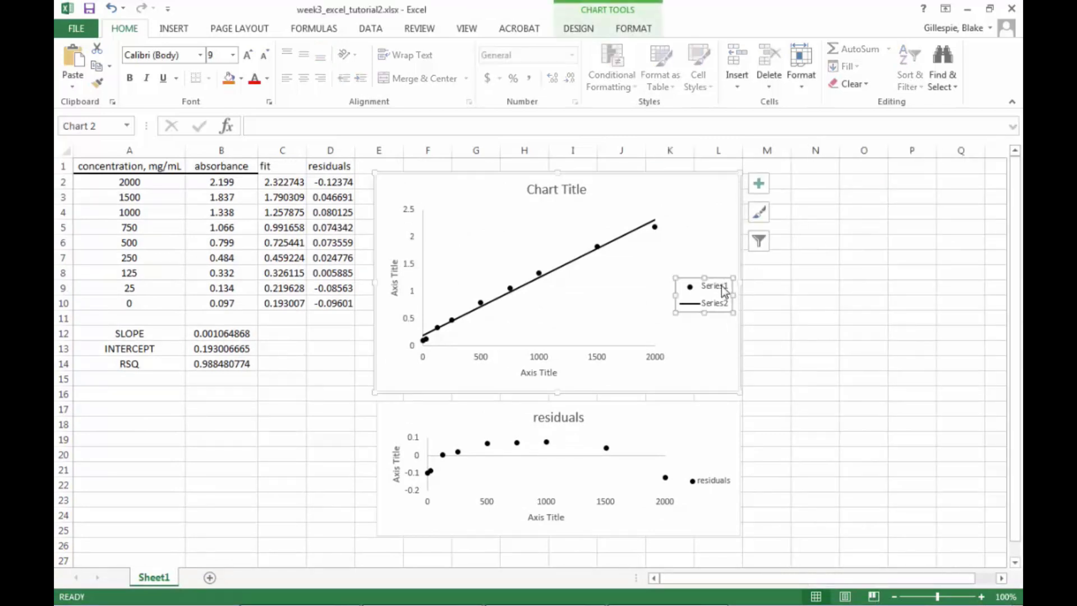
key("Delete")
left_click(710, 483)
left_click(715, 475)
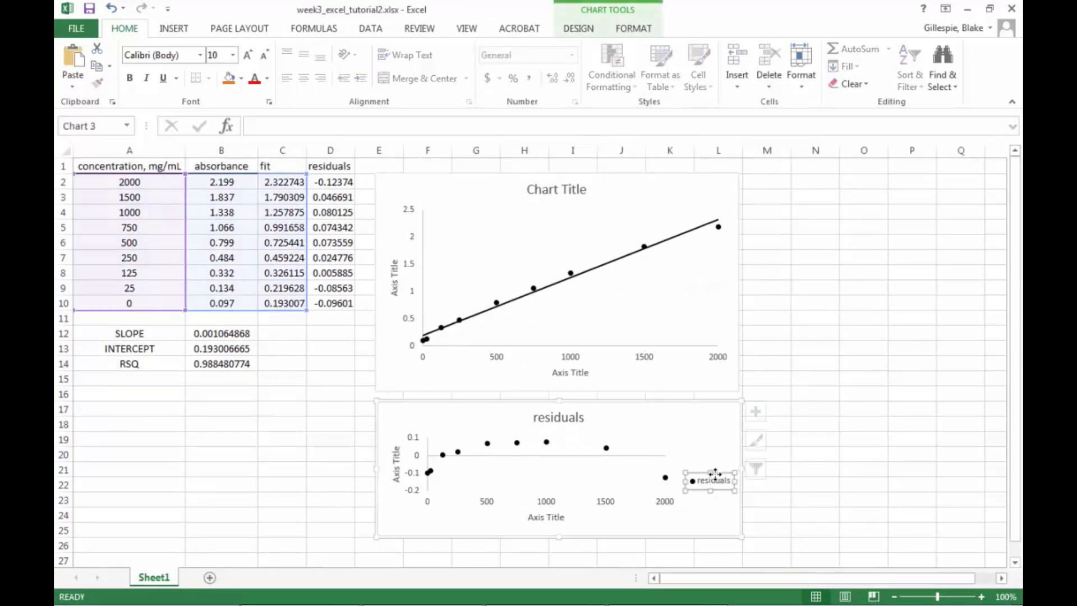
key("Delete")
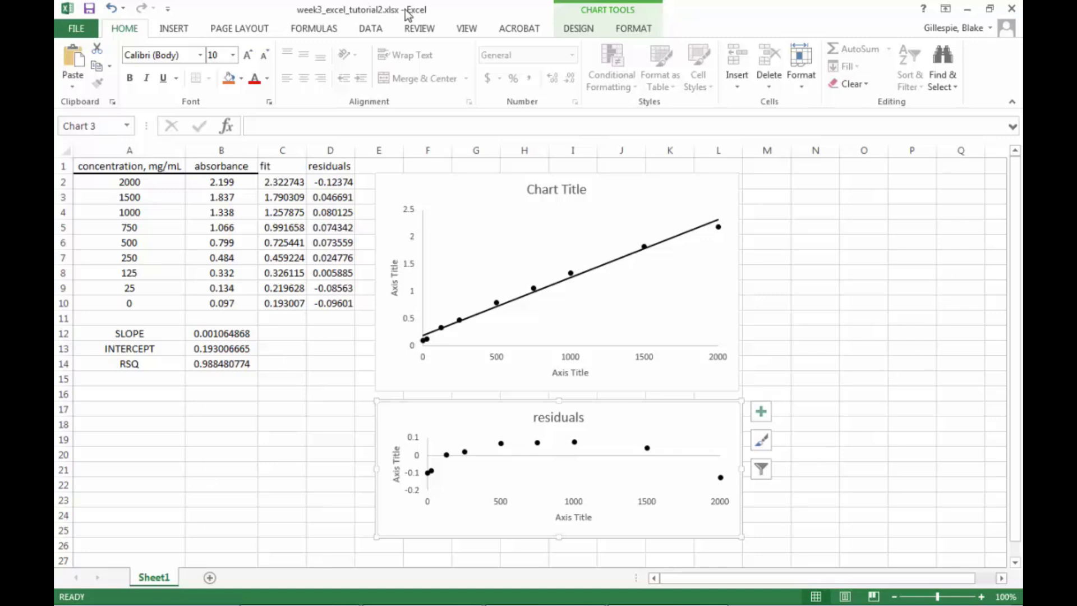
Set up a Regression data analysis with absorbance B2:B10 as the Y range and concentration A2:A10 as the X range.
left_click(371, 28)
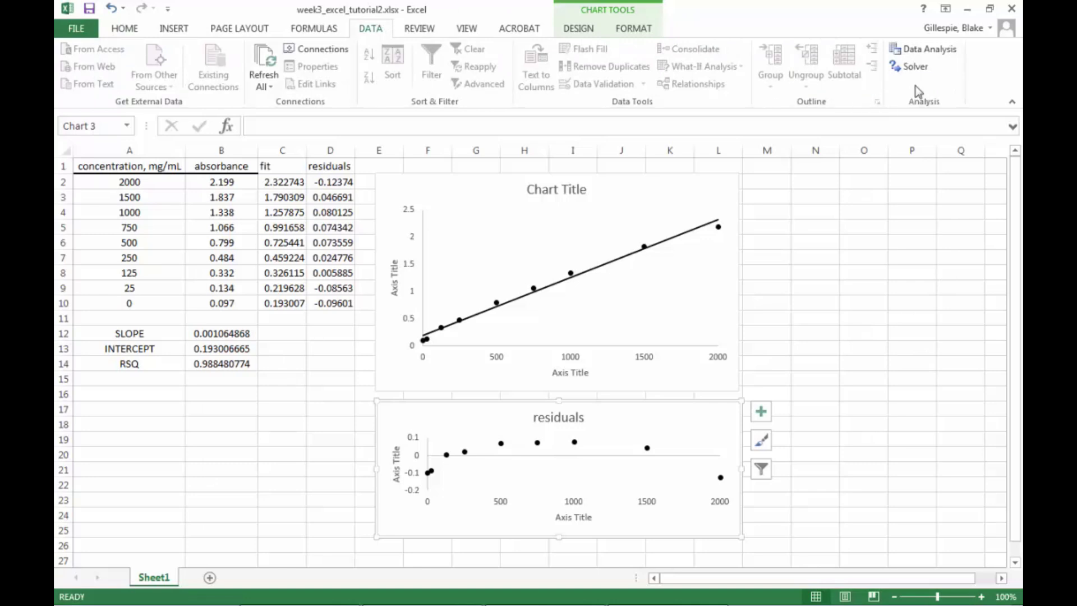
left_click(947, 50)
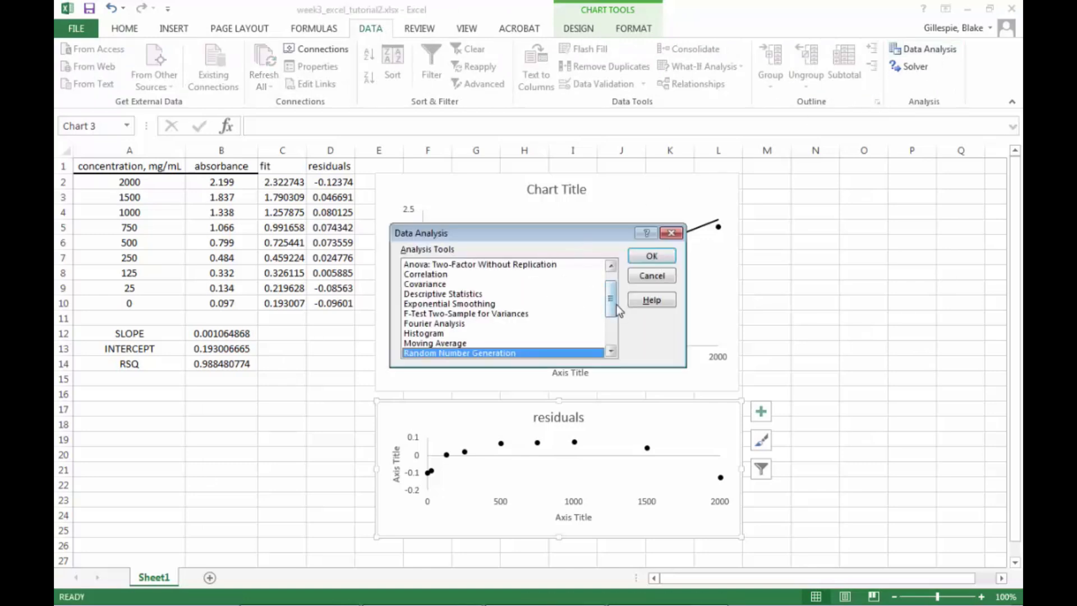
left_click_drag(619, 310, 617, 330)
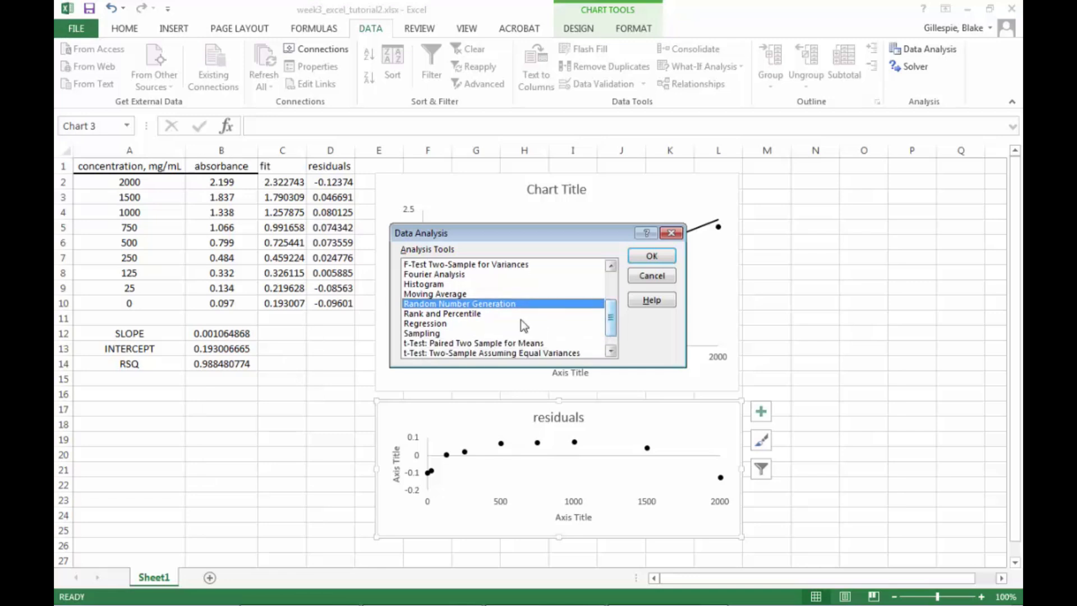
left_click(431, 324)
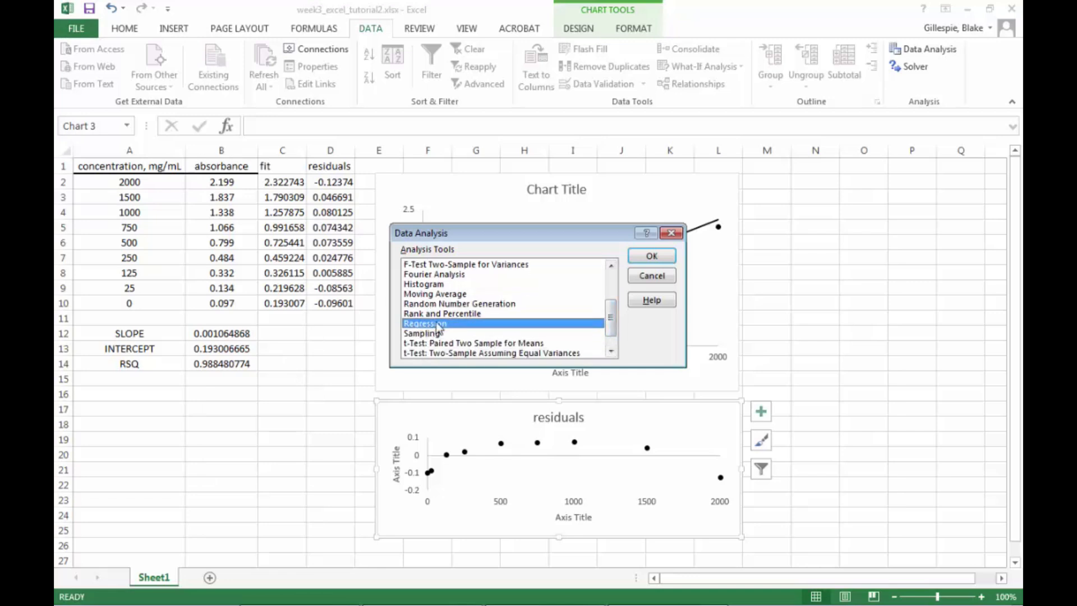
left_click(653, 257)
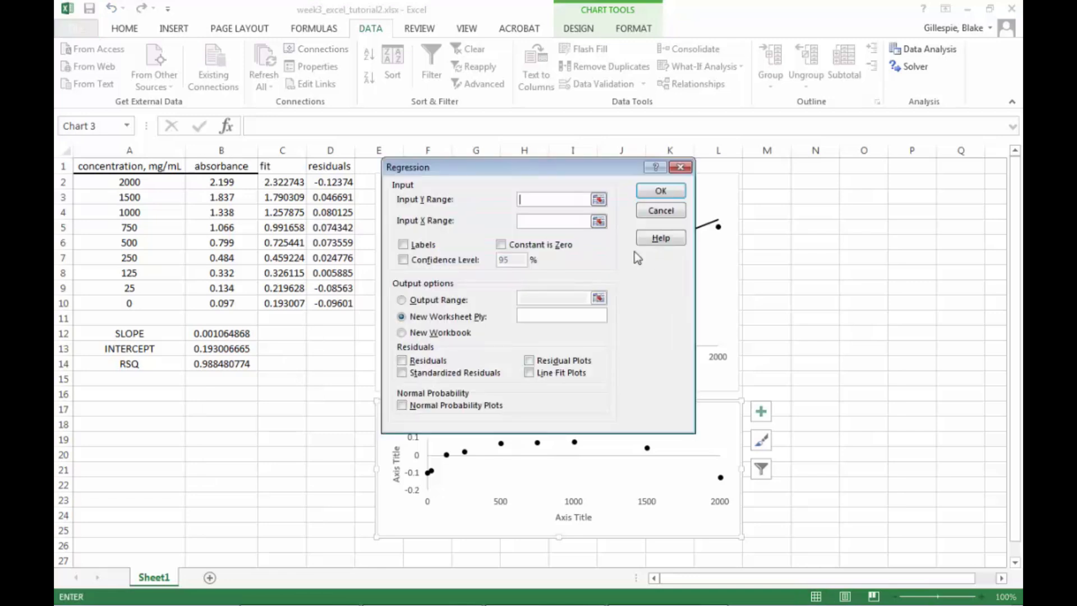
left_click(598, 201)
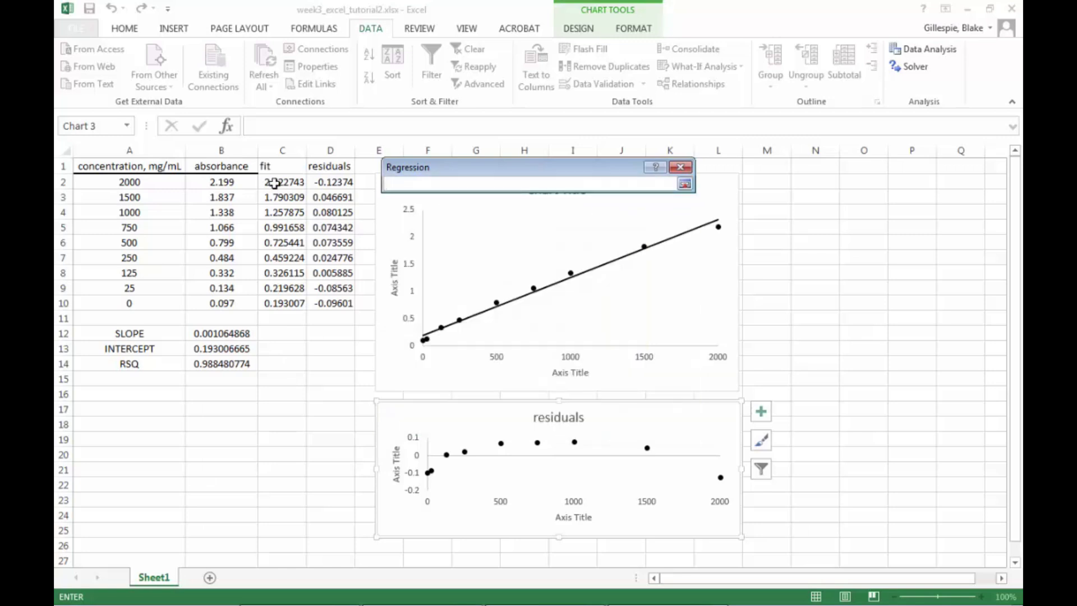
left_click_drag(227, 183, 221, 300)
left_click(684, 183)
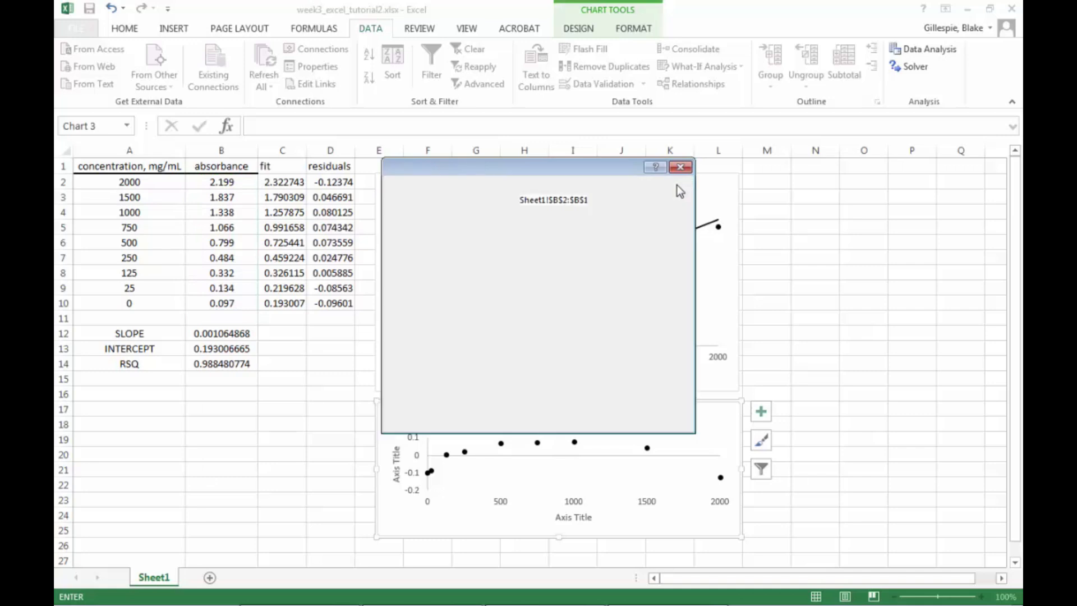
left_click(598, 221)
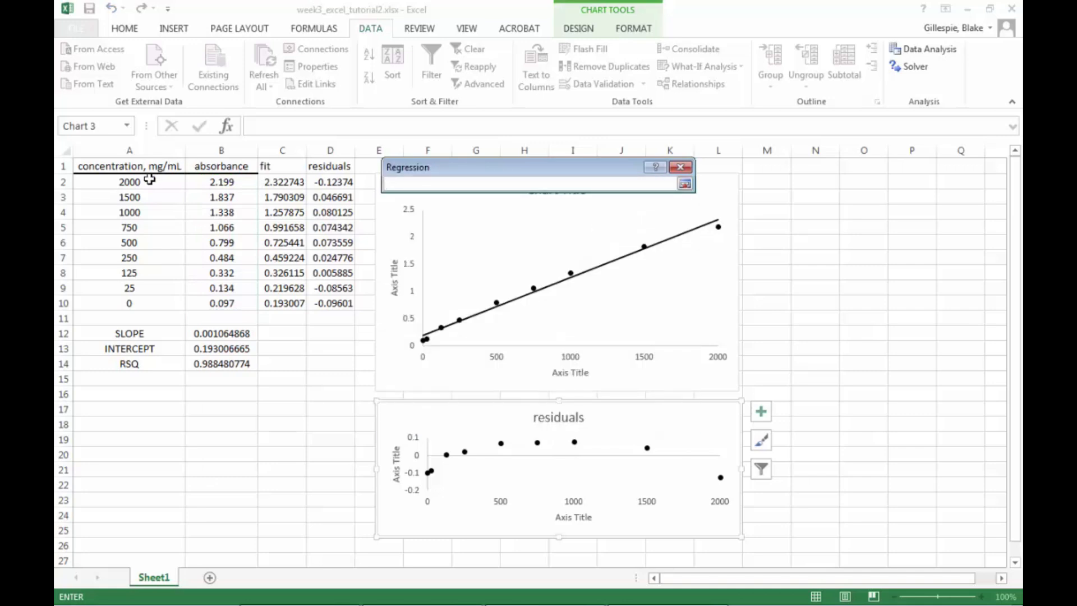
left_click_drag(148, 181, 140, 299)
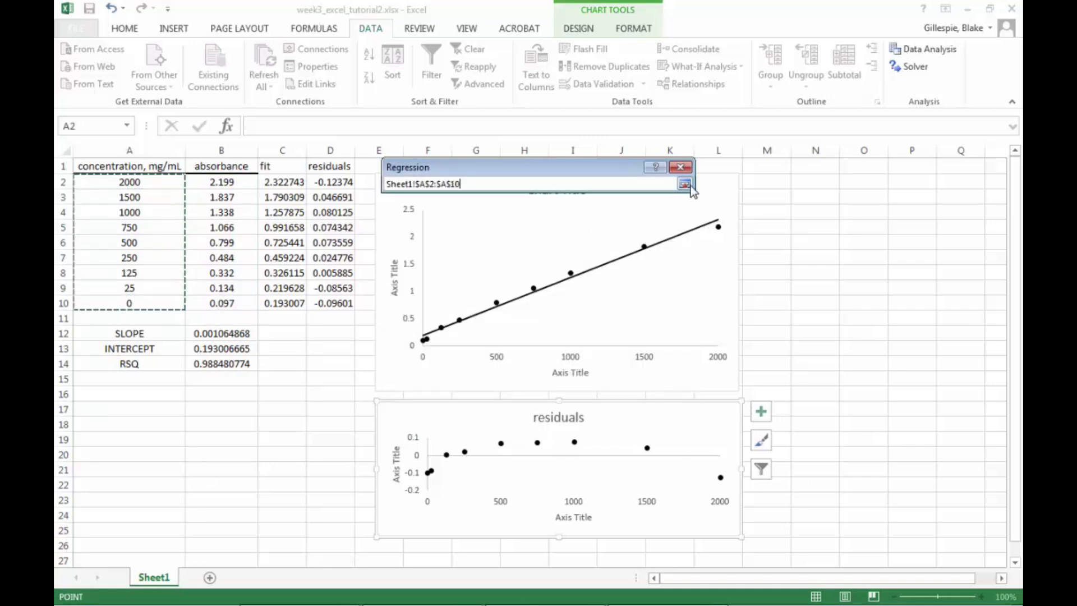
left_click(684, 183)
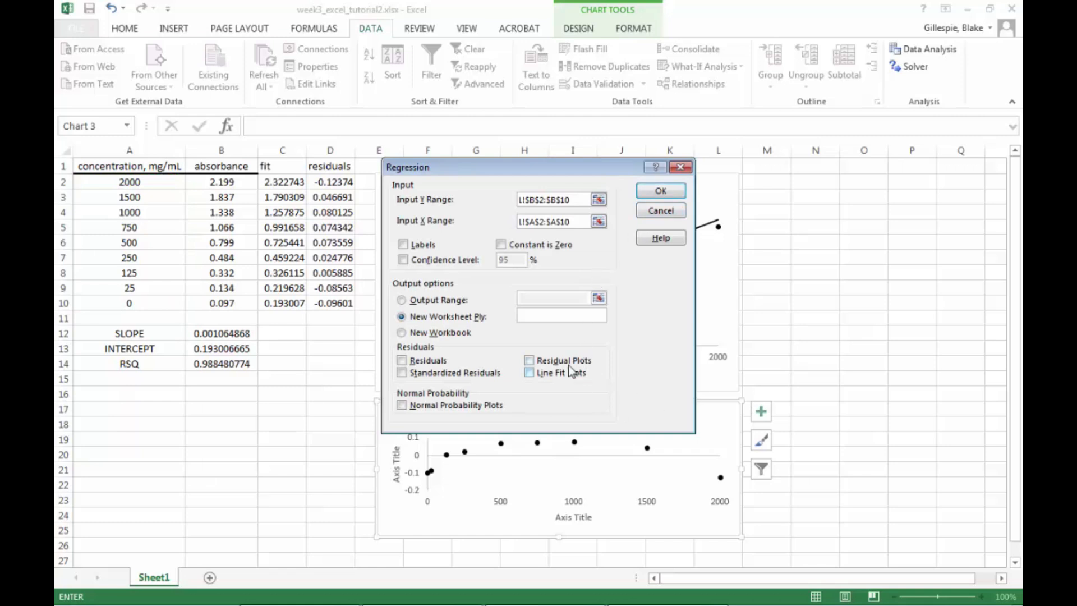
Include residual plots, line fit plots and the 95% confidence level, and run the regression to a new worksheet.
left_click(530, 360)
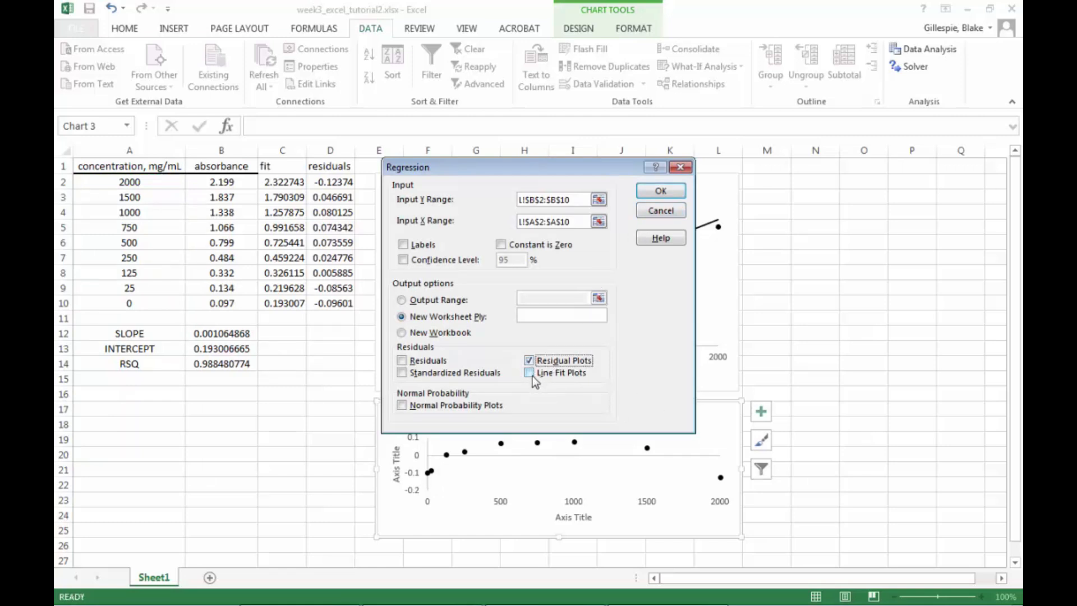
left_click(530, 373)
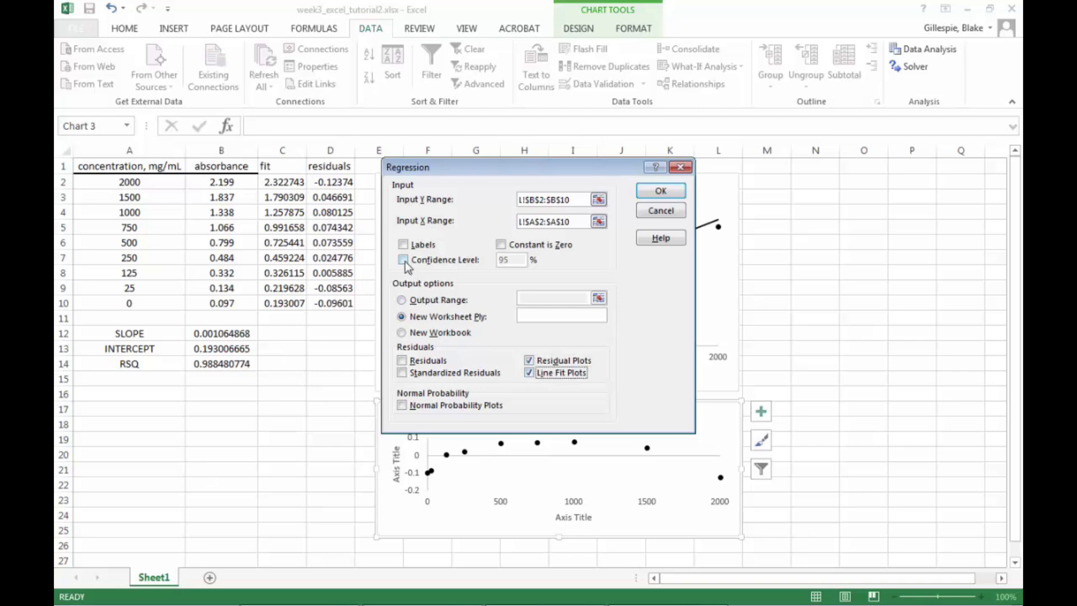
left_click(403, 261)
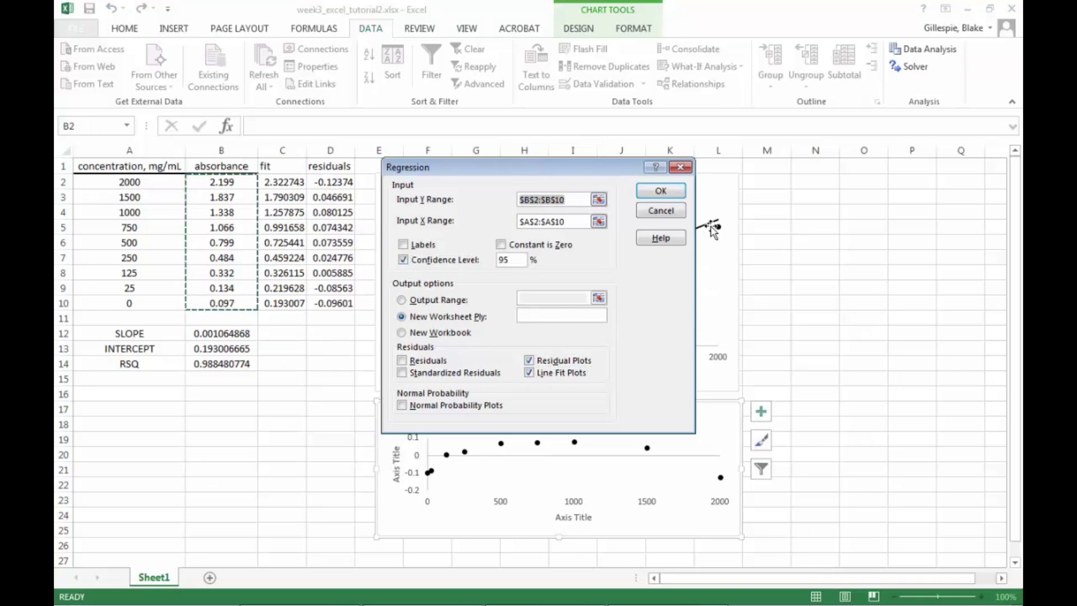
left_click(673, 193)
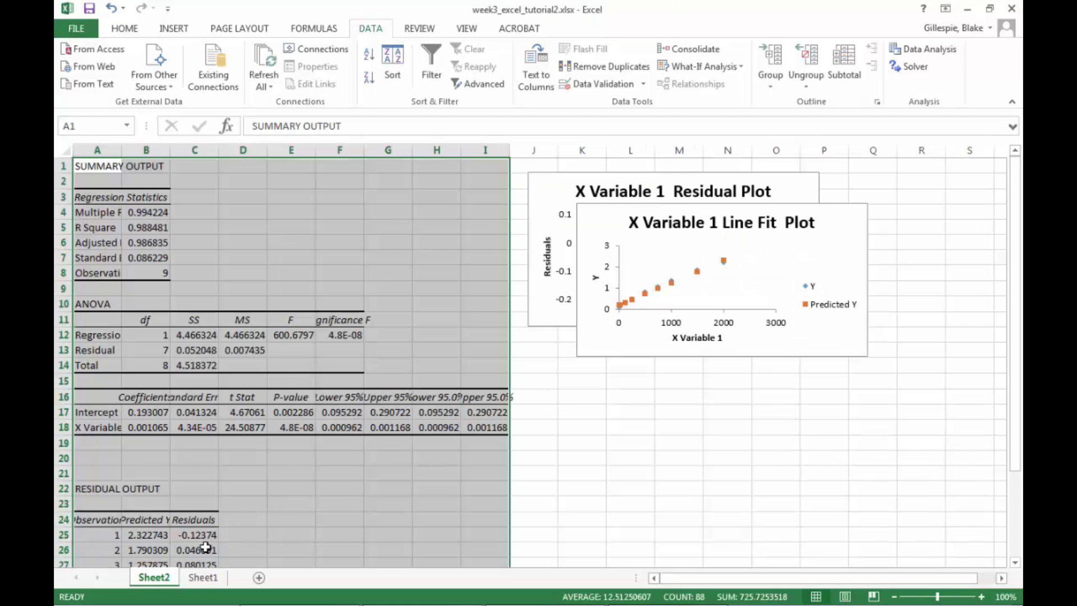
Rename the regression output sheet as Regression Analysis.
double_click(154, 577)
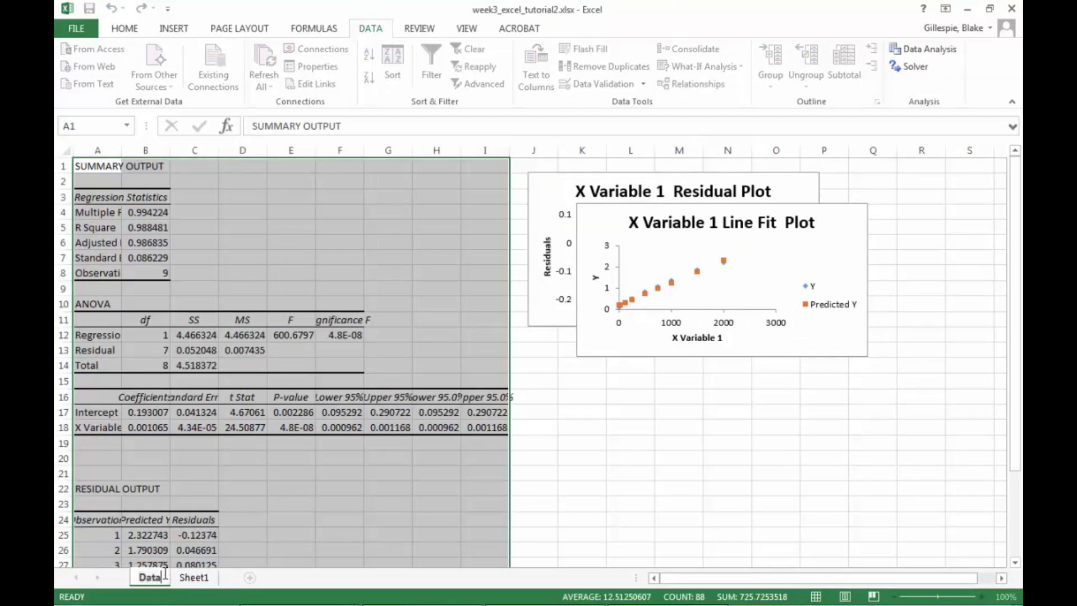
key("BackSpace")
type("Regressi")
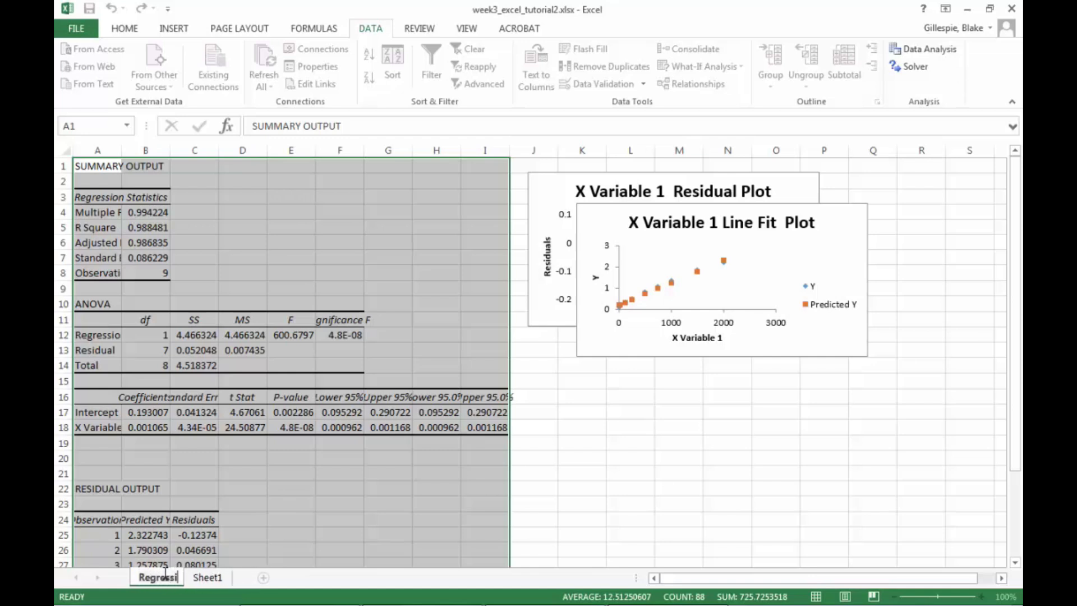
type("on Analysis")
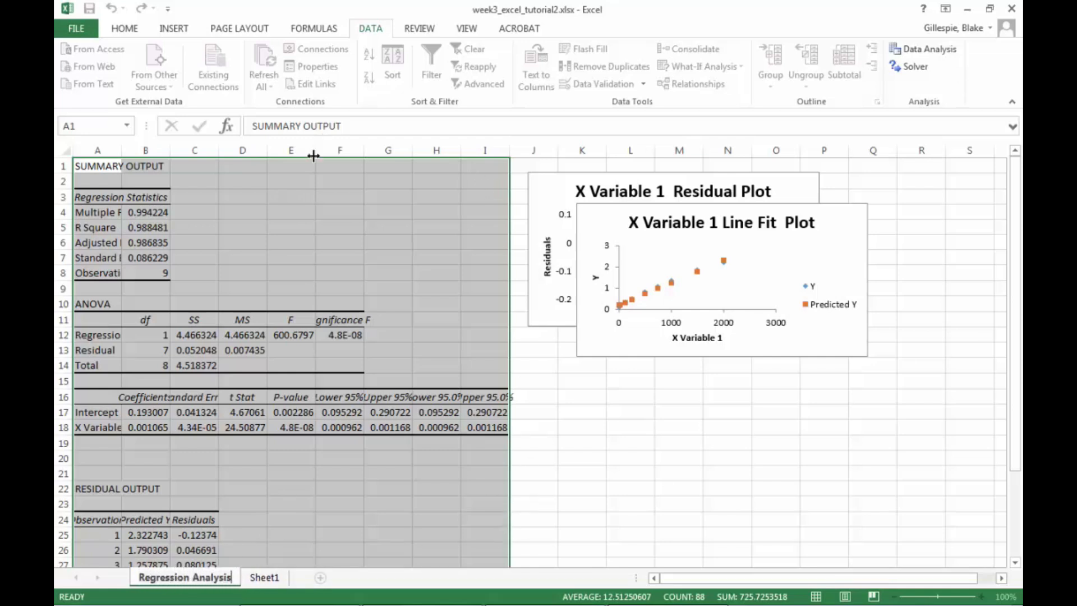
Move the line fit plot below the residual plot and widen columns A to I of the regression output.
left_click(824, 228)
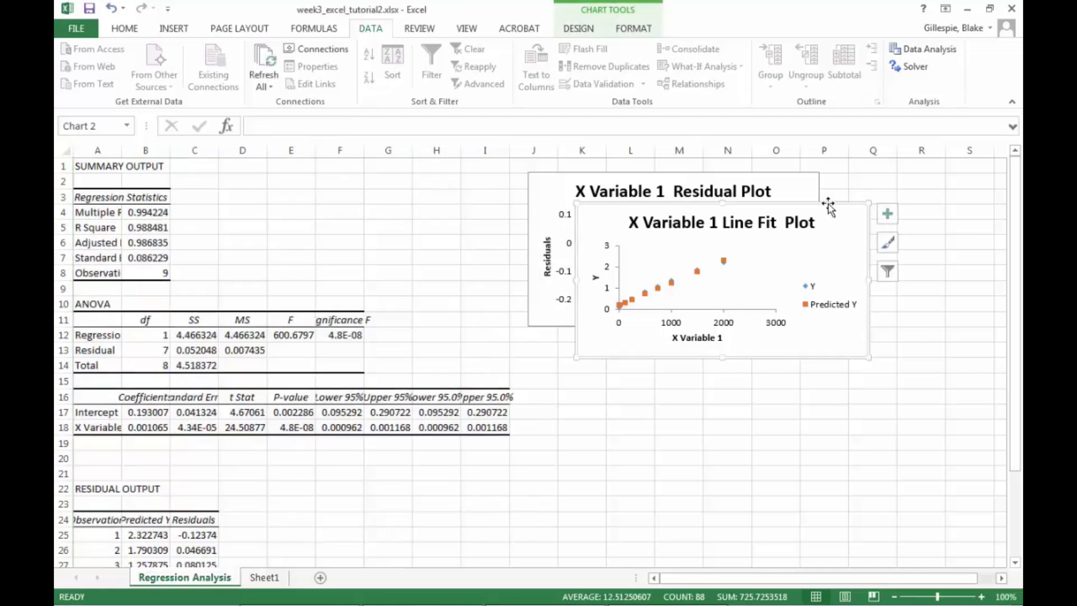
left_click_drag(812, 241, 770, 382)
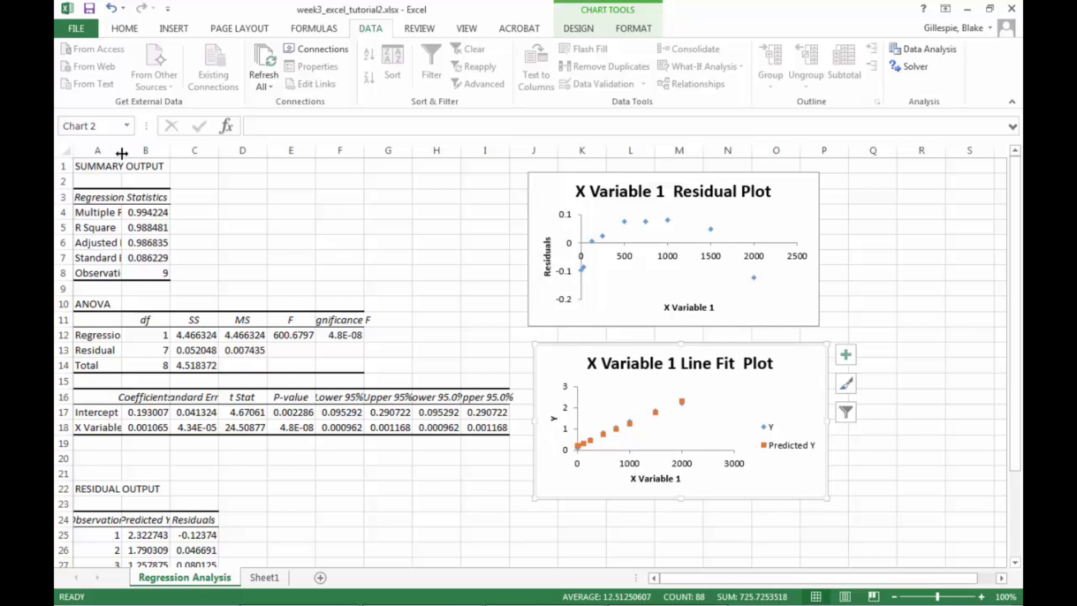
left_click_drag(120, 145, 770, 151)
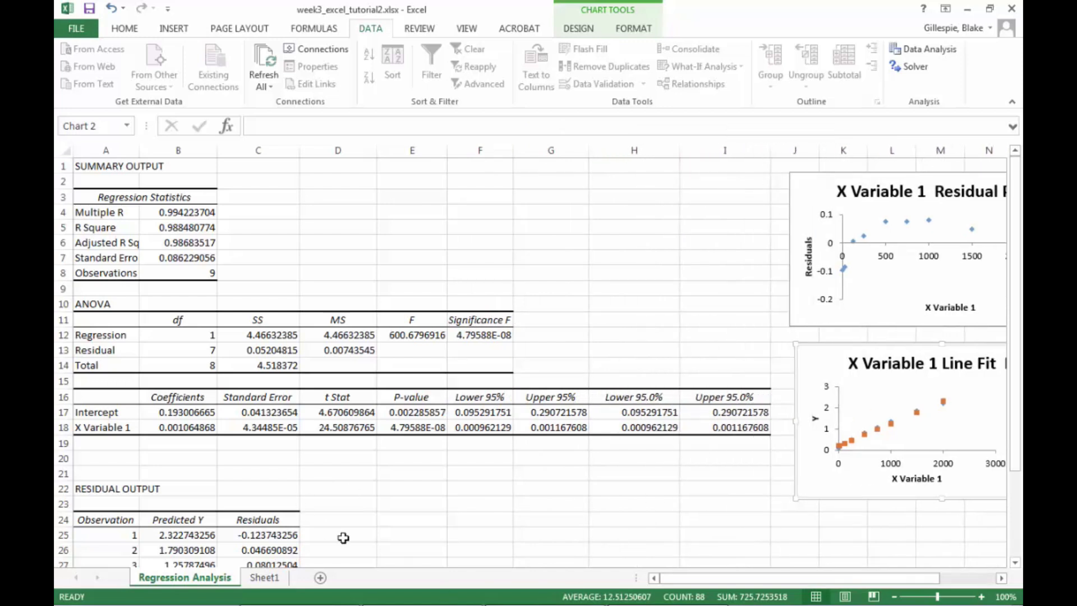
On Sheet1, start a LINEST formula across A17:B19 with absorbance B2:B10 as known y's and concentration A2:A10 as known x's.
left_click(257, 577)
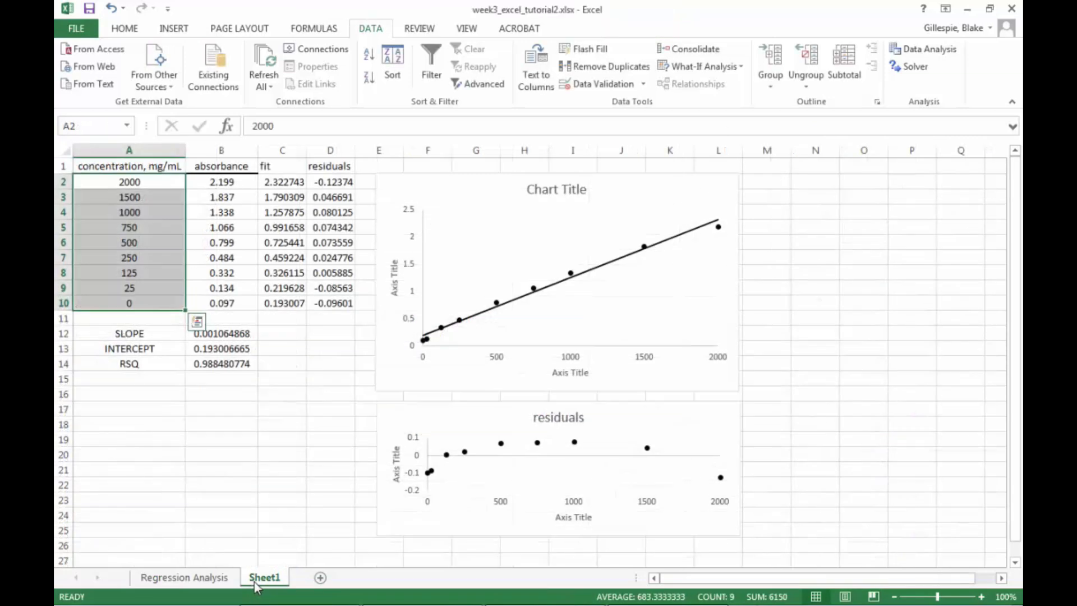
left_click(152, 413)
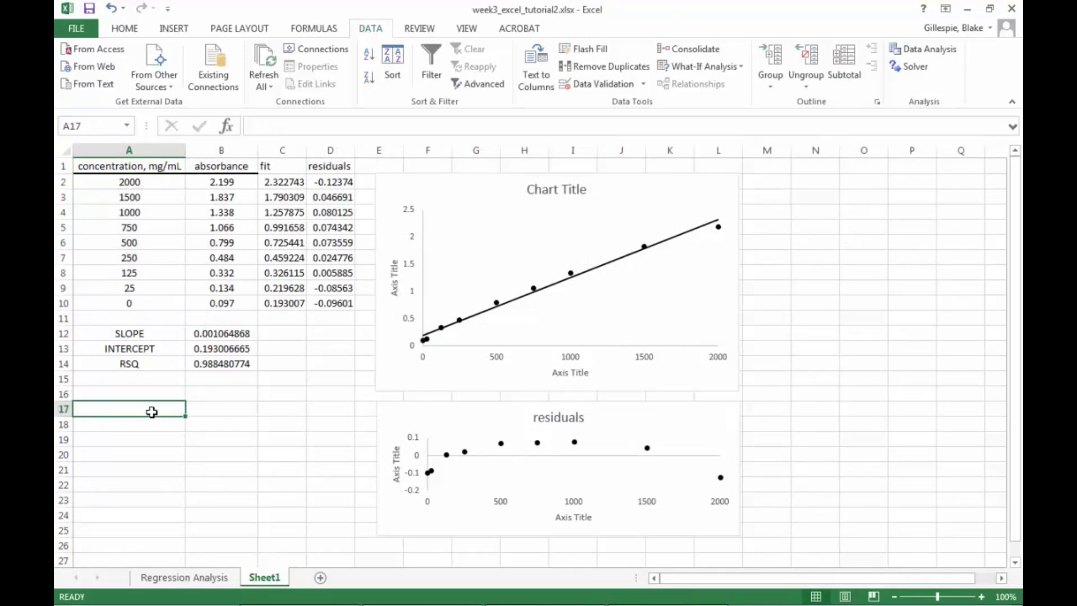
left_click_drag(151, 412, 197, 443)
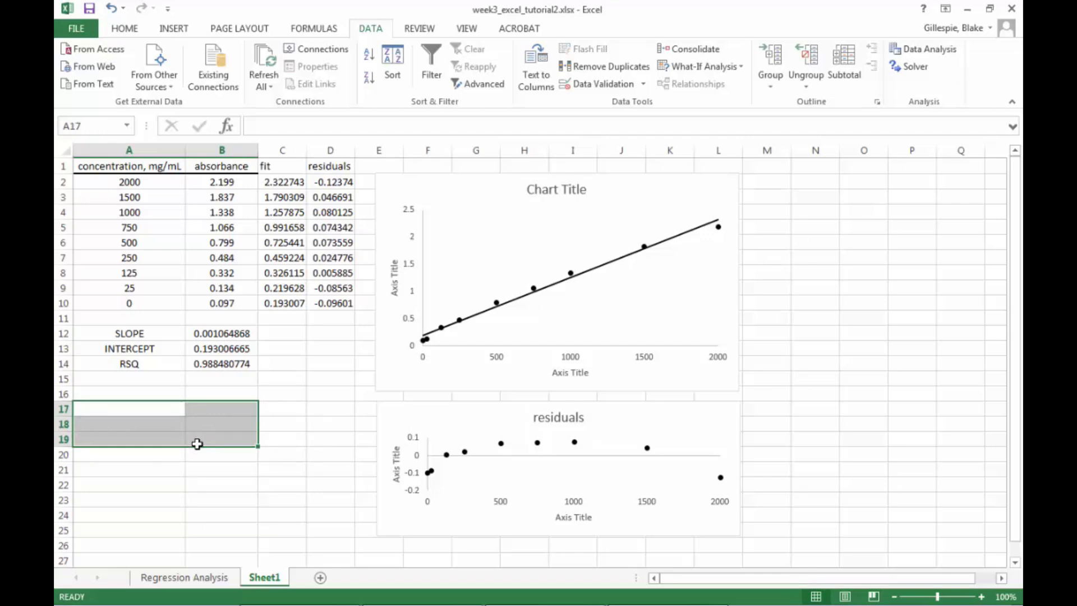
left_click(285, 130)
type("=")
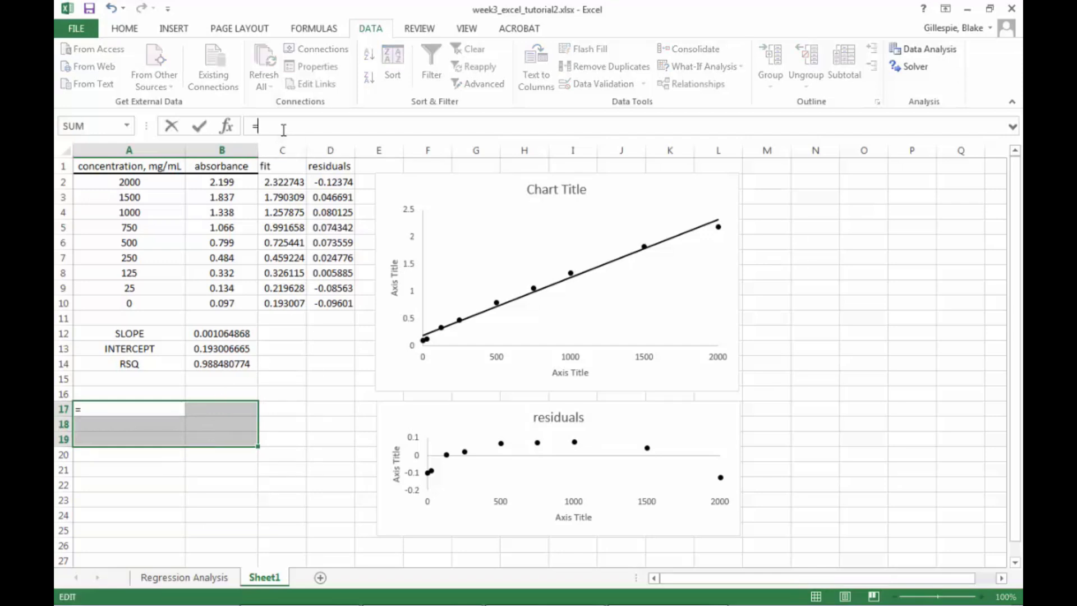
type("LINEST")
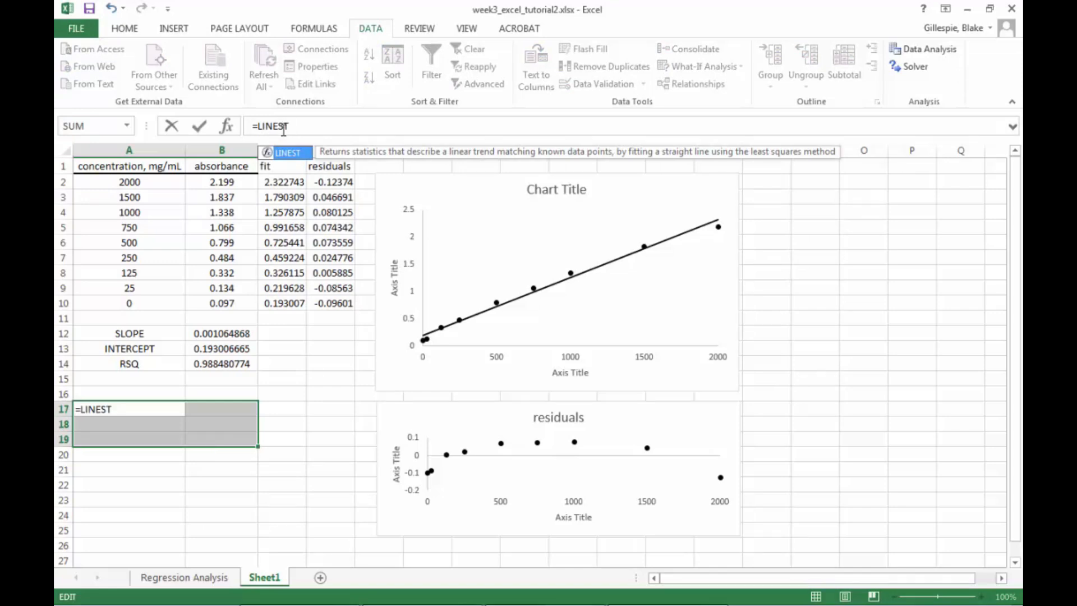
type("(")
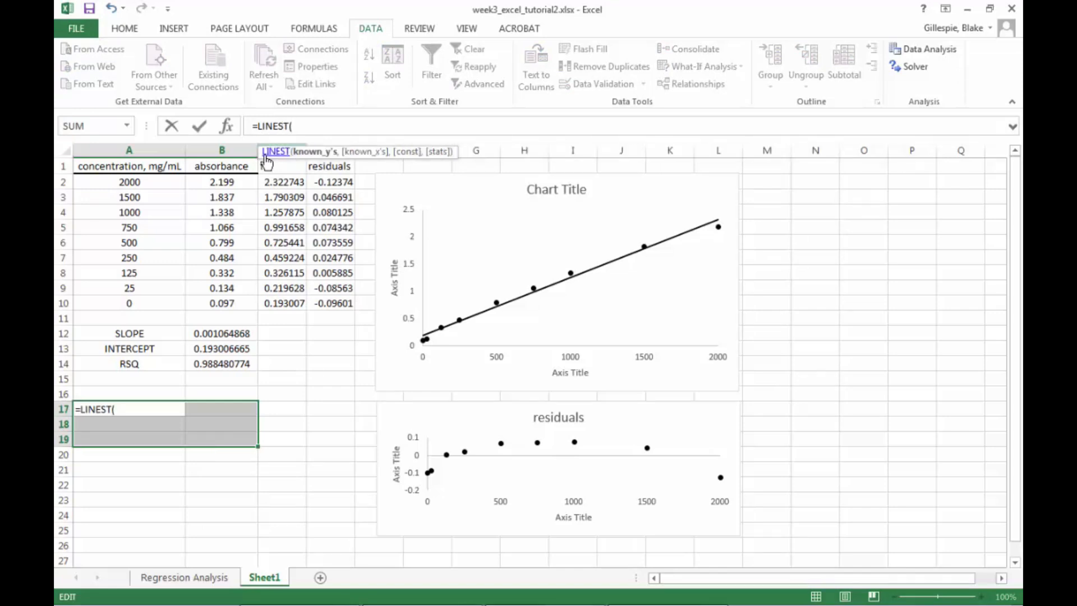
left_click_drag(230, 178, 215, 299)
type(",")
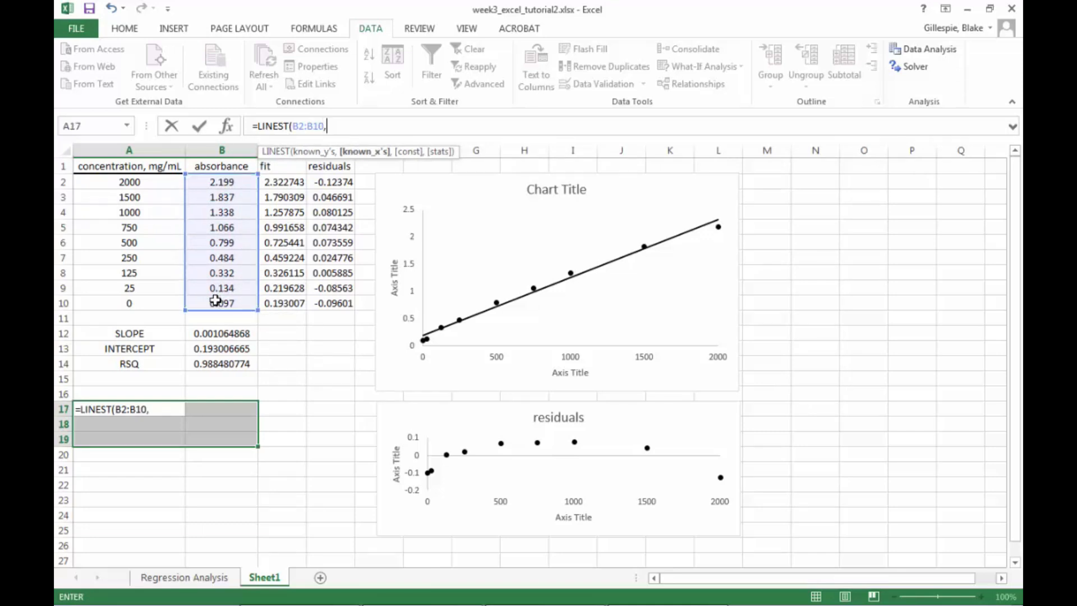
left_click_drag(131, 182, 126, 307)
type(",")
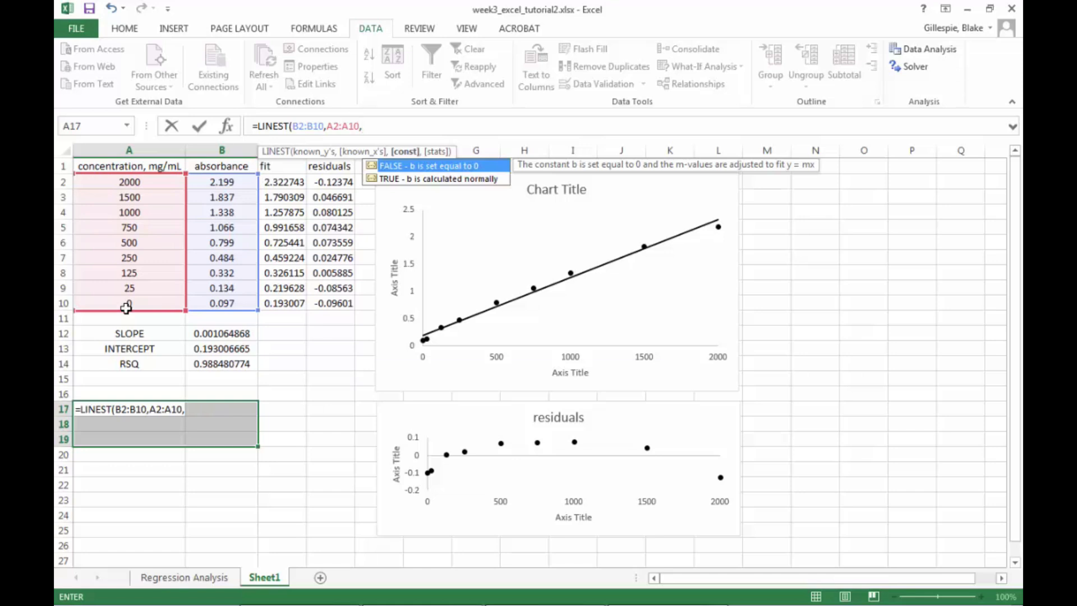
type("TRUE")
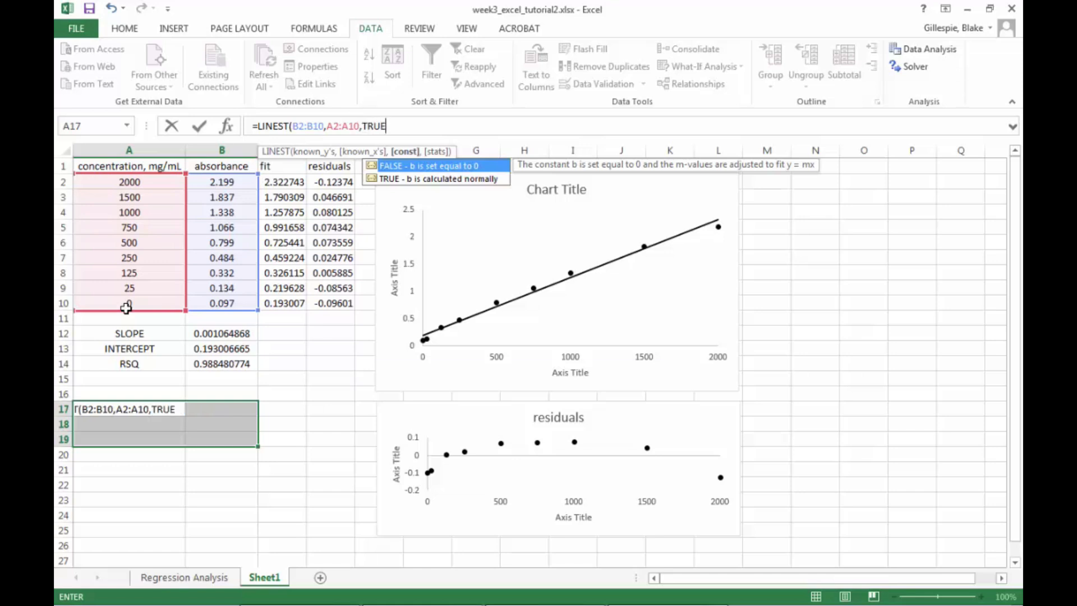
type(",TRUE")
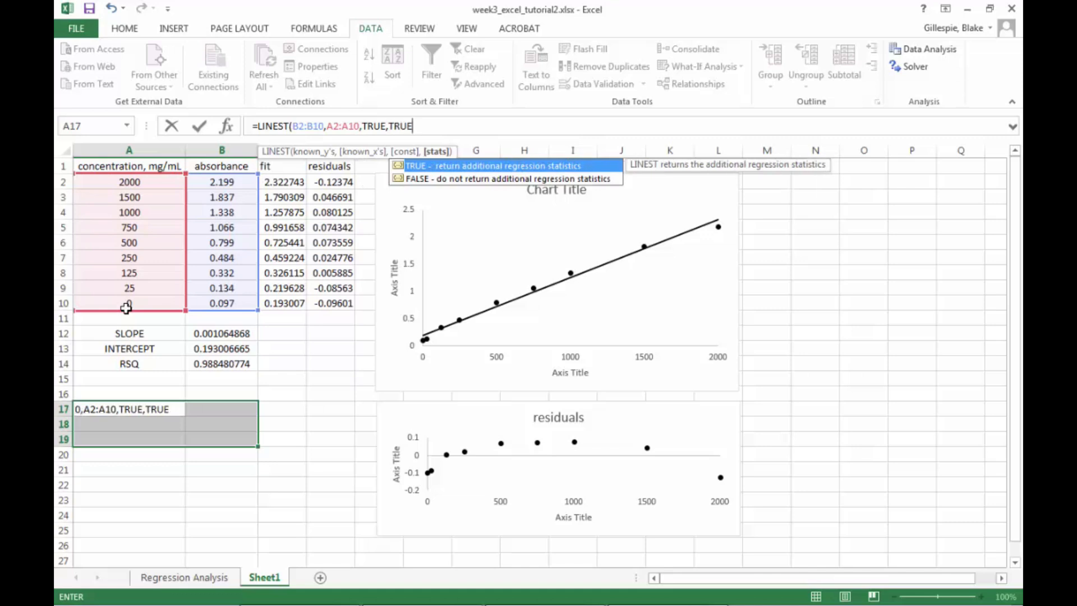
key("BackSpace")
key("BackSpace")
key("BackSpace")
key("BackSpace")
key("BackSpace")
key("BackSpace")
key("BackSpace")
key("BackSpace")
key("BackSpace")
Complete the LINEST formula with 1 for both const and stats, and enter it as an array formula across A17:B19.
type("1")
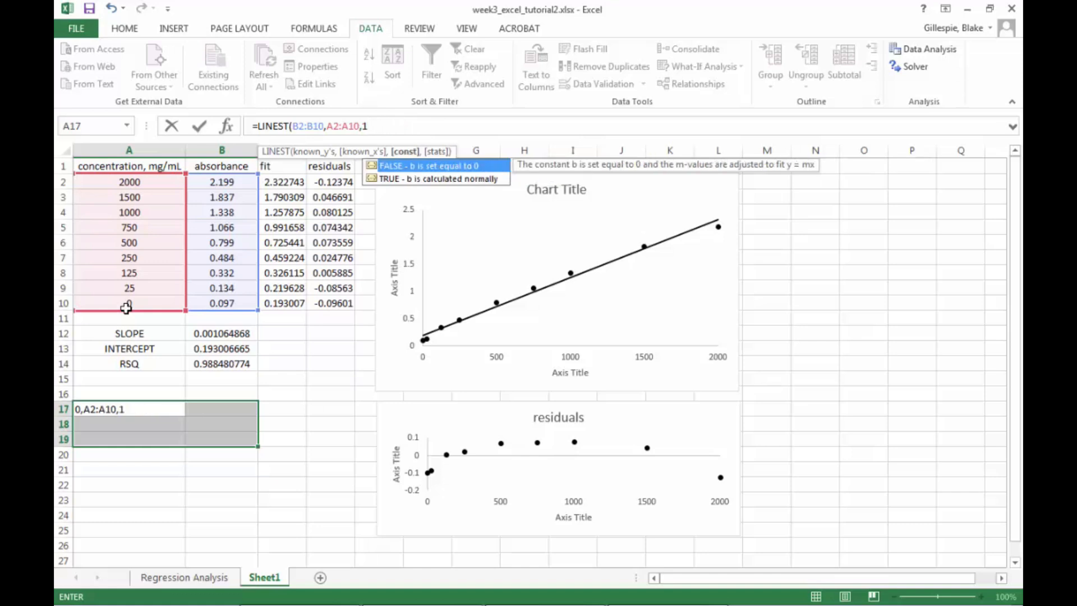
type(",1)")
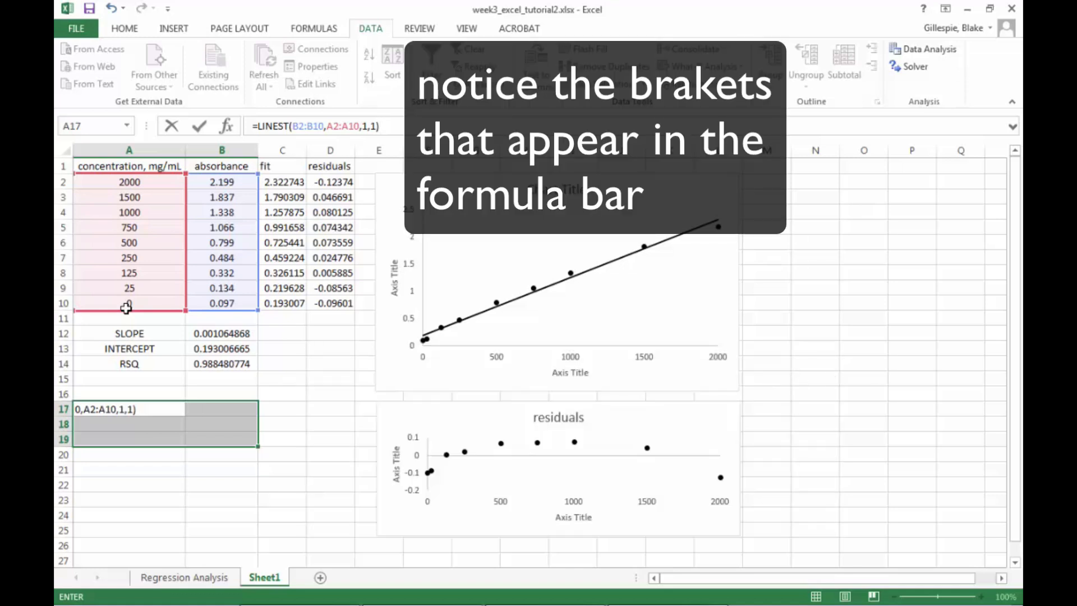
key("ctrl+shift+Return")
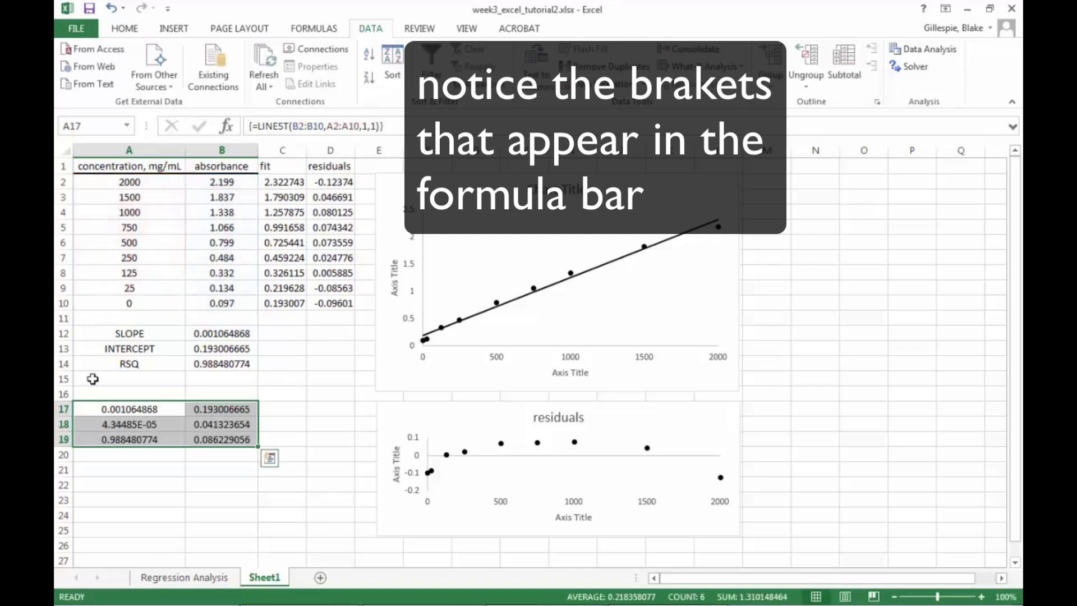
Start a key to the LINEST output by entering slope in A21 and int in B21.
left_click(111, 471)
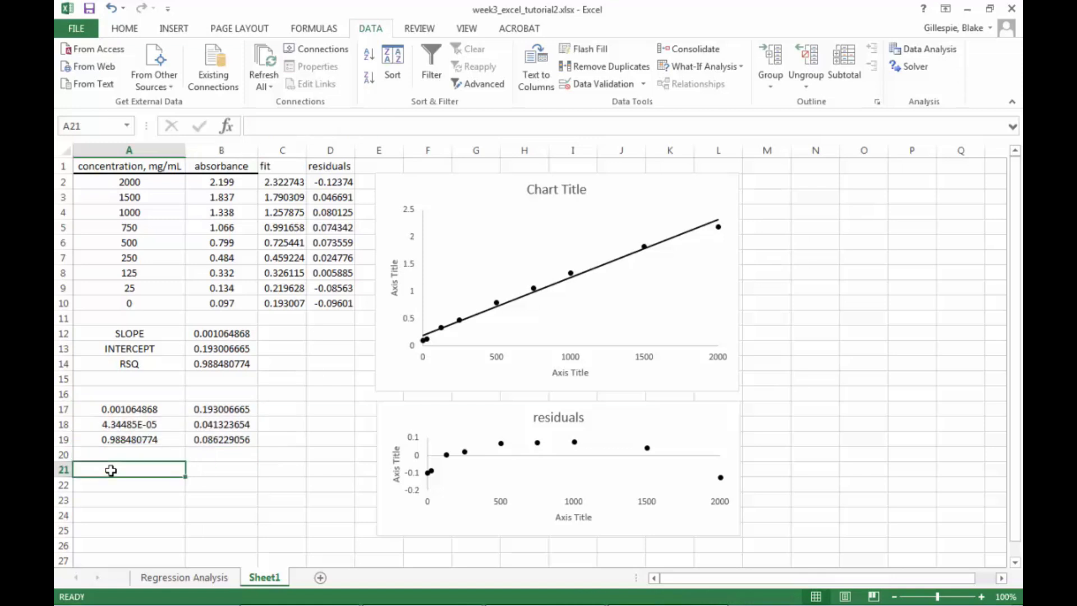
type("slope")
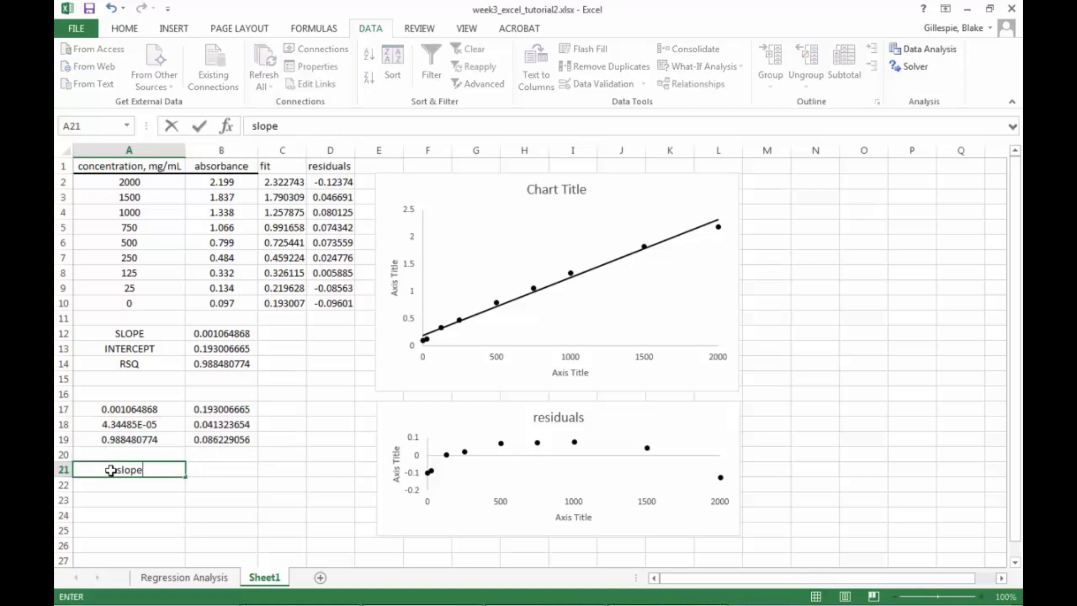
key("Tab")
type("int")
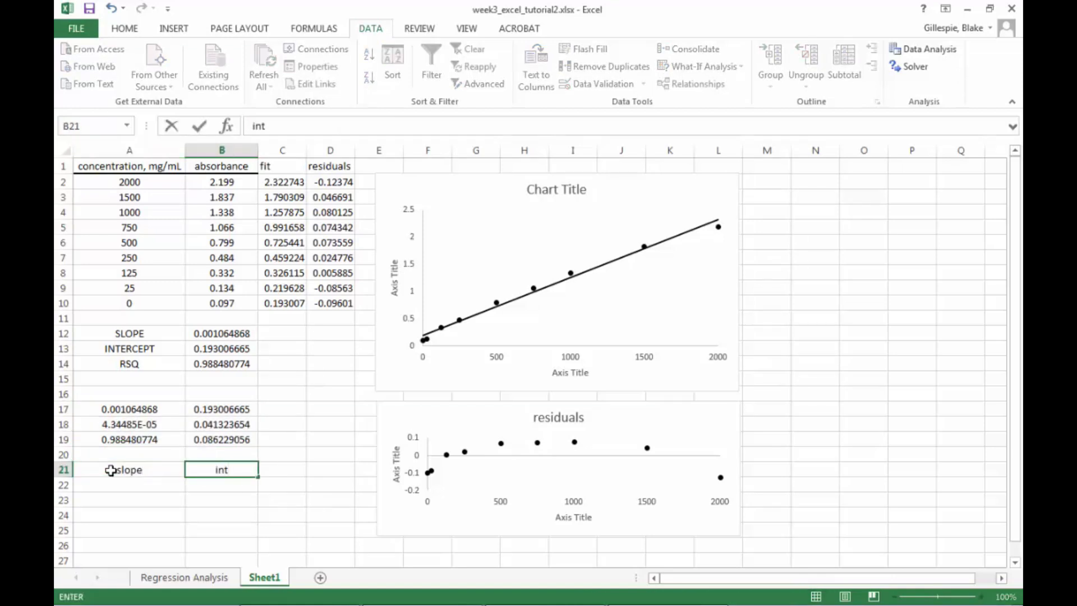
key("Return")
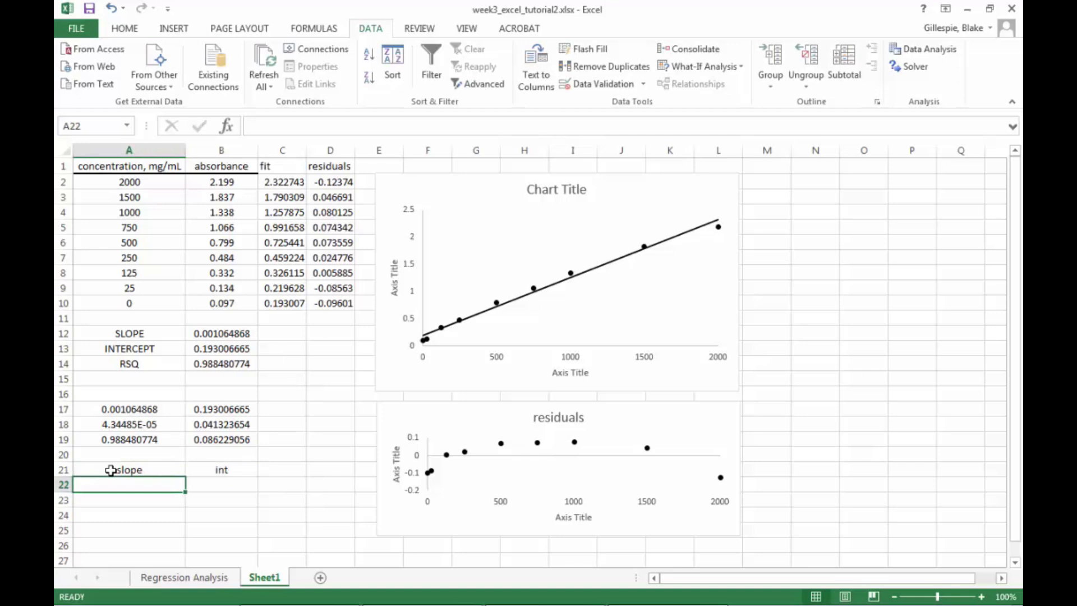
Enter the second row of the LINEST key, with stdev slope in A22 and stdev int in B22.
type("stdev")
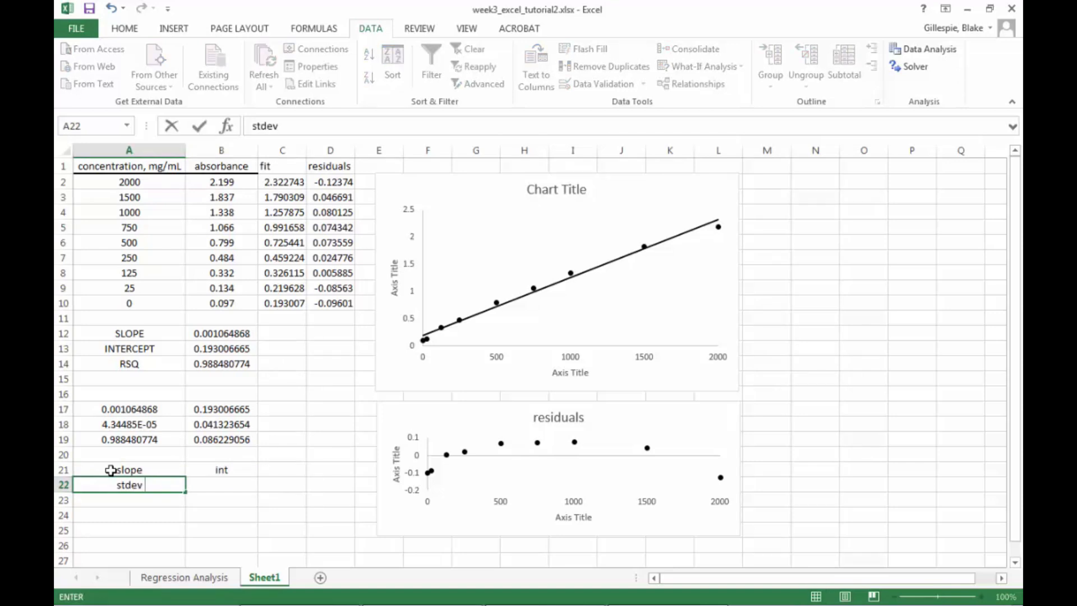
type(" slope")
key("Tab")
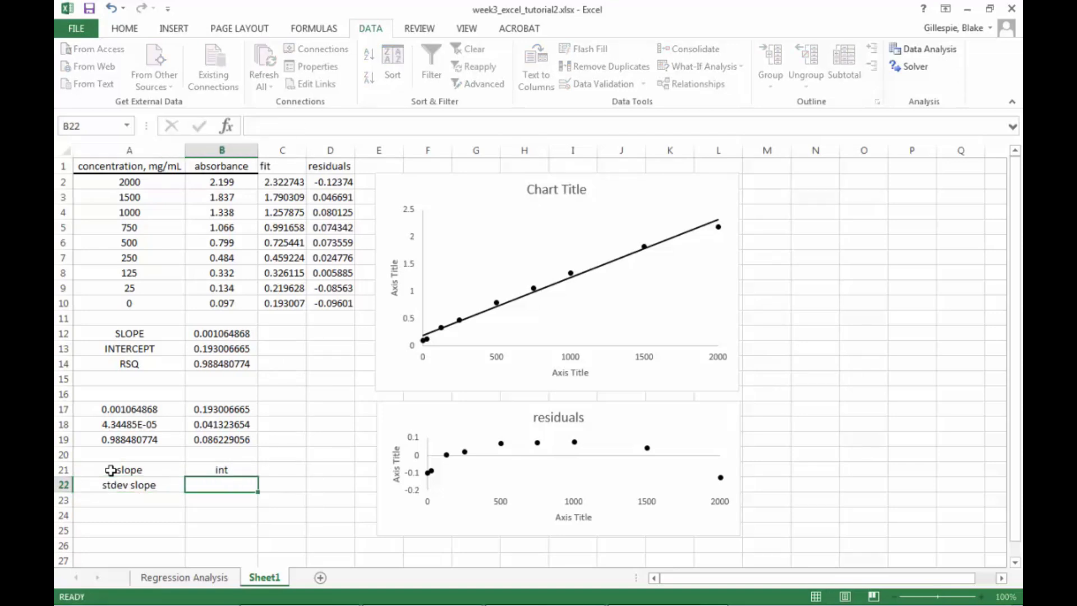
type("stdev")
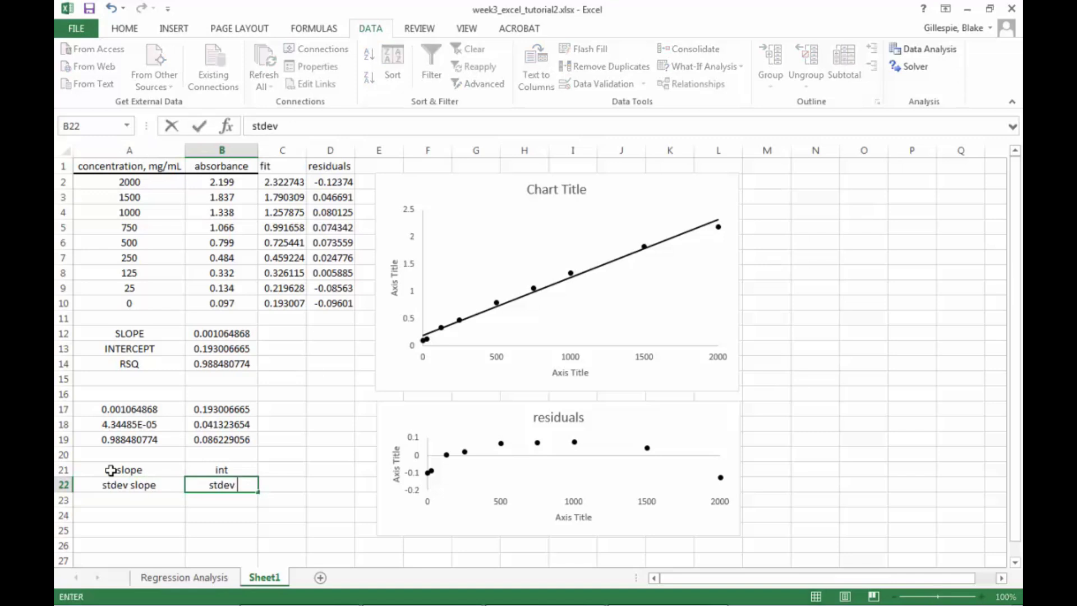
type(" int")
key("Return")
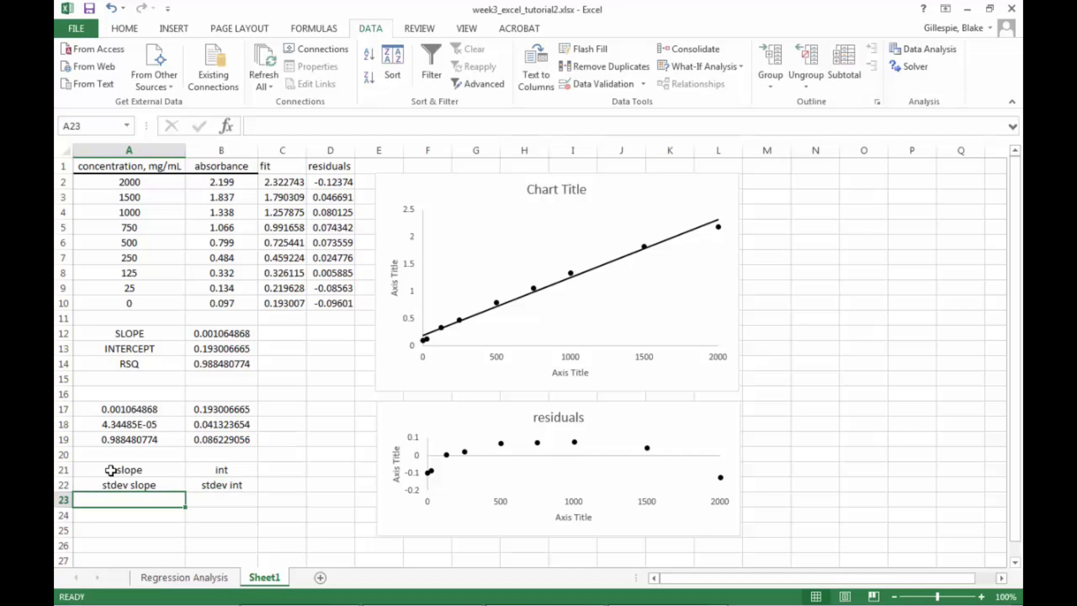
Enter the third row of the LINEST key, with R2 in A23 and SE(y) in B23.
type("R2")
key("Tab")
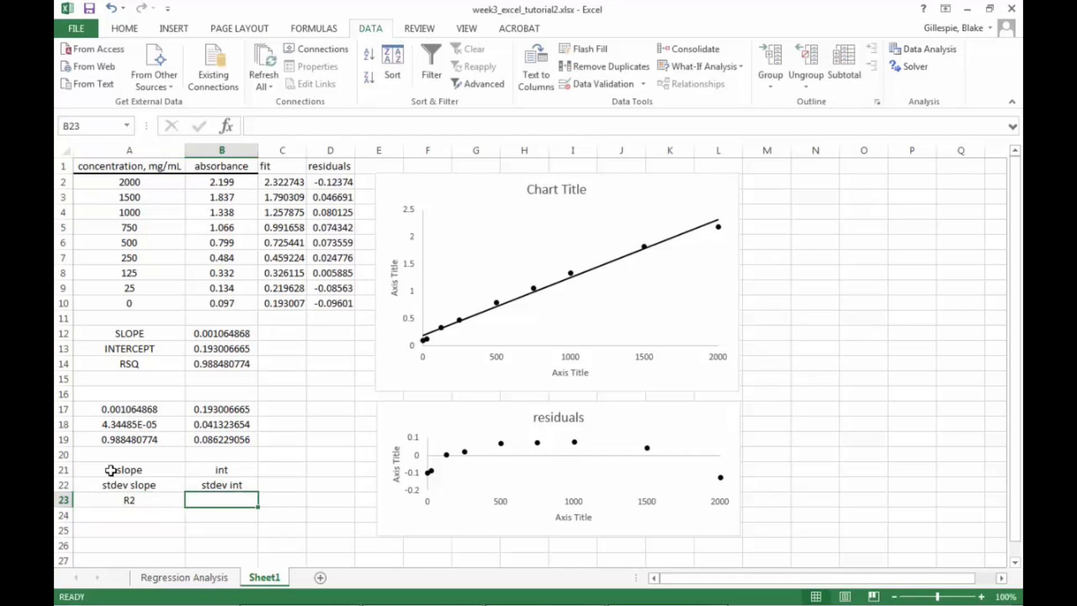
type("SE")
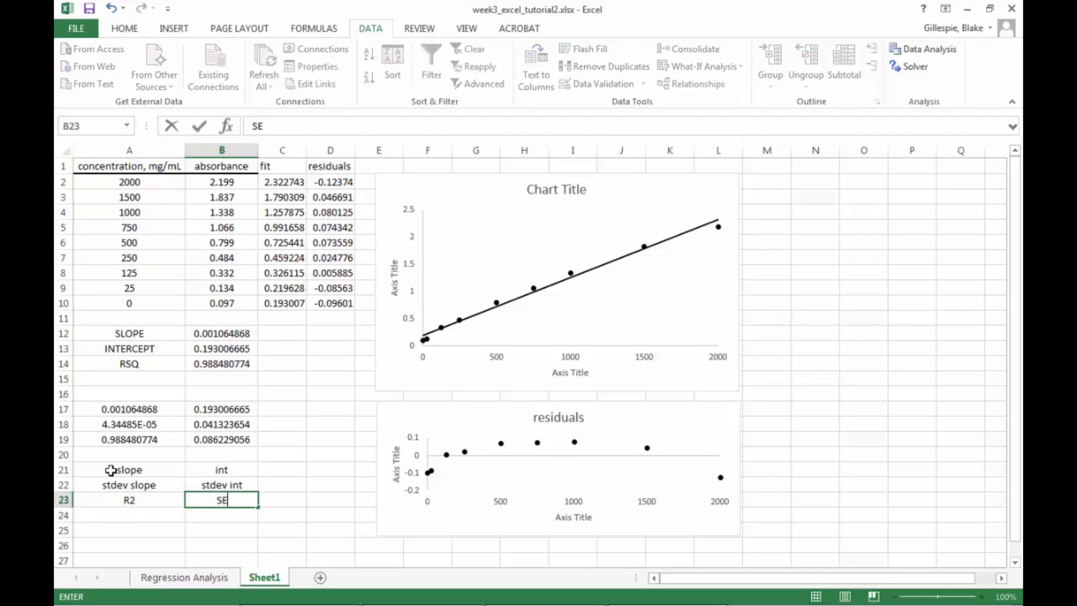
type("(y)")
key("Return")
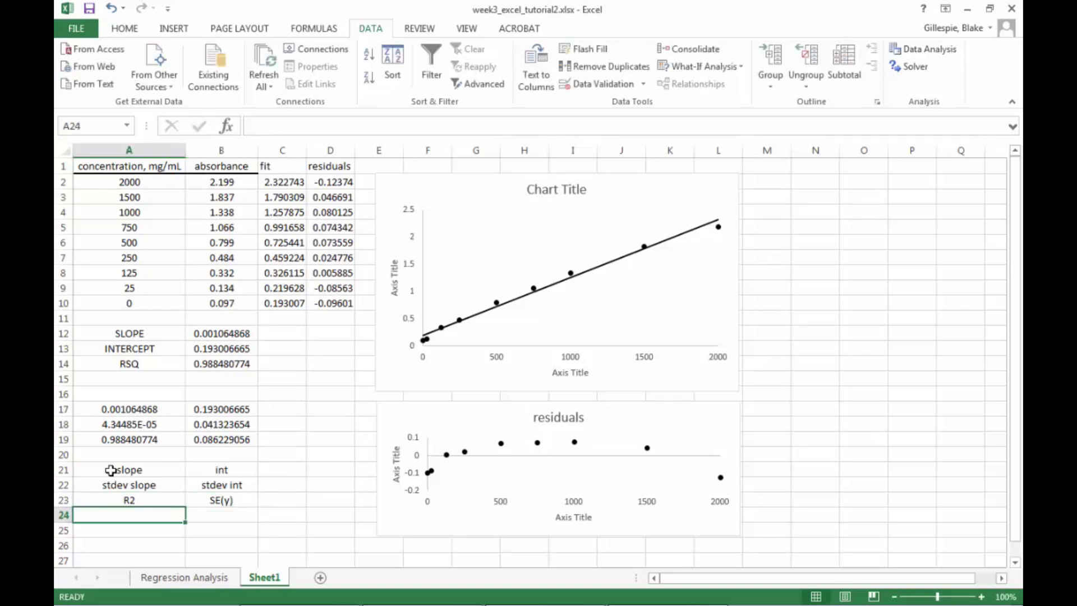